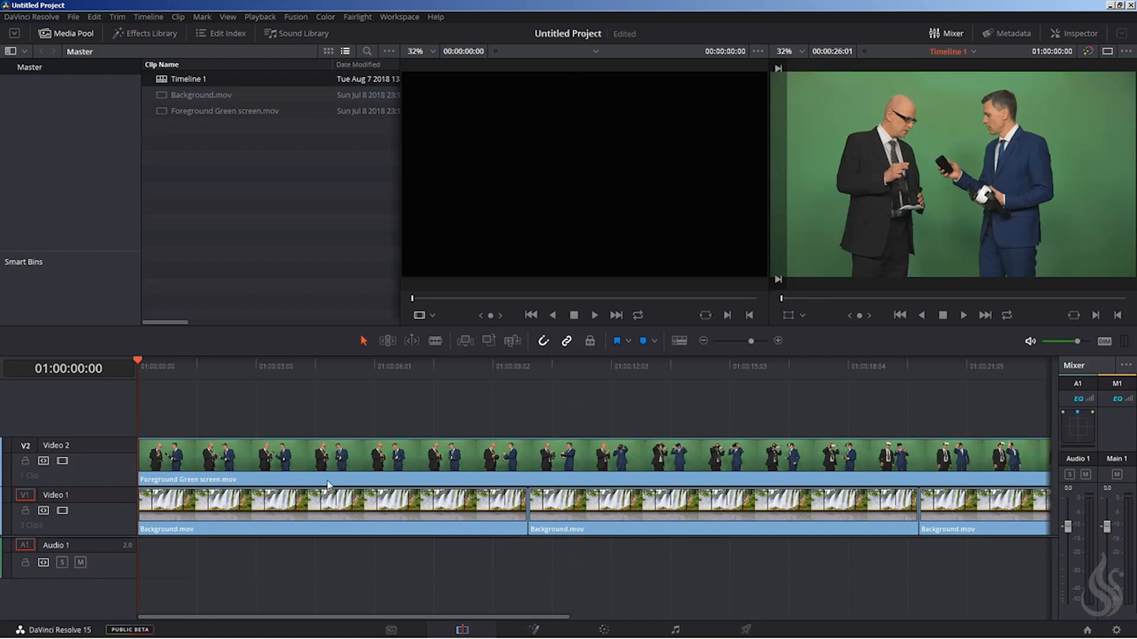
# Combine the green screen clip and all background clips into a new Fusion clip and open it on the Fusion page.
pyautogui.click(273, 452)
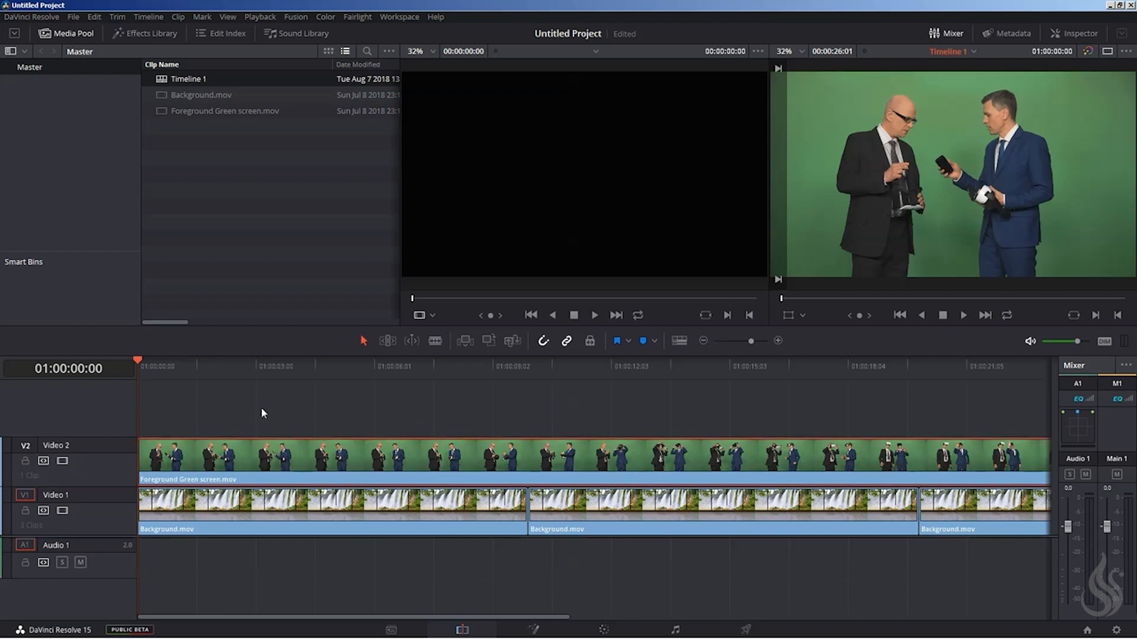
pyautogui.moveTo(245, 394); pyautogui.dragTo(918, 547)
pyautogui.moveTo(482, 617); pyautogui.dragTo(84, 584)
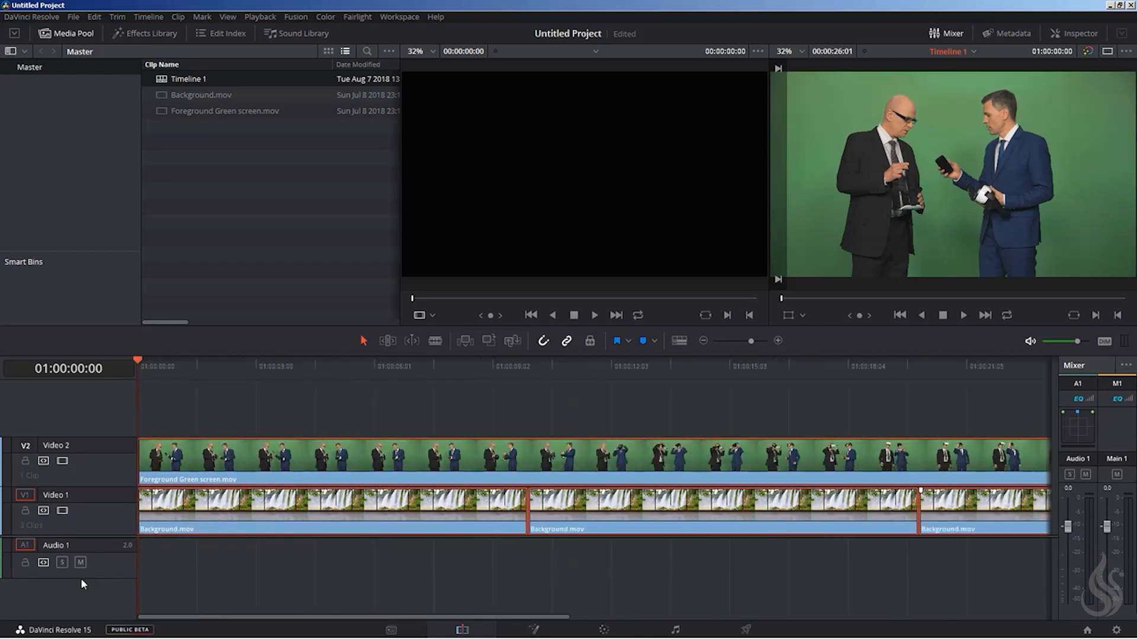
pyautogui.rightClick(322, 460)
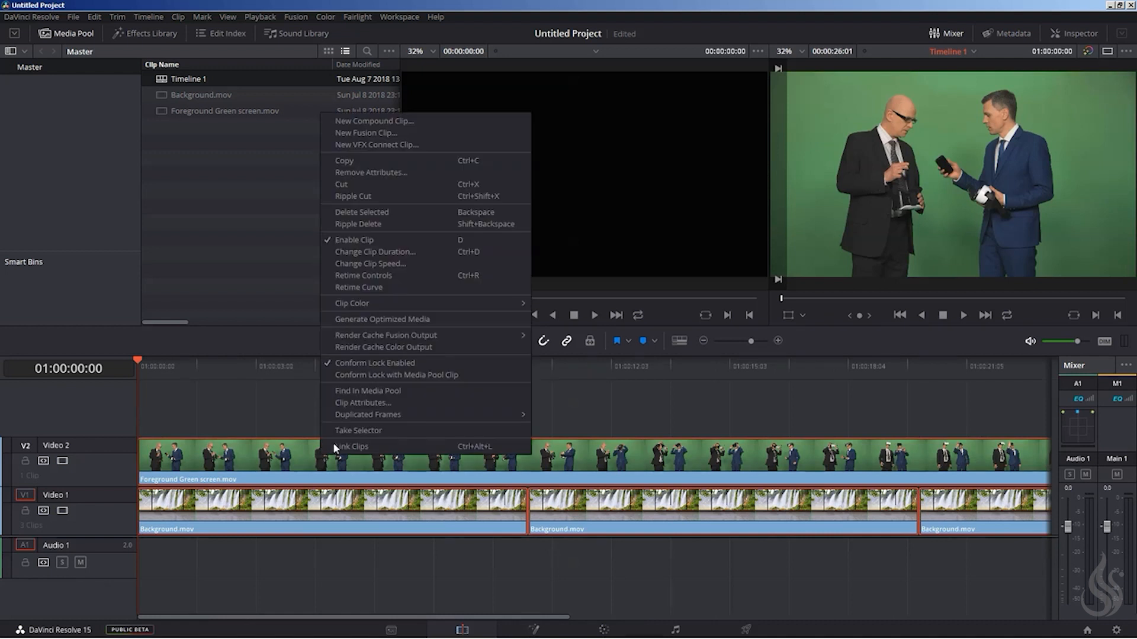
pyautogui.click(372, 133)
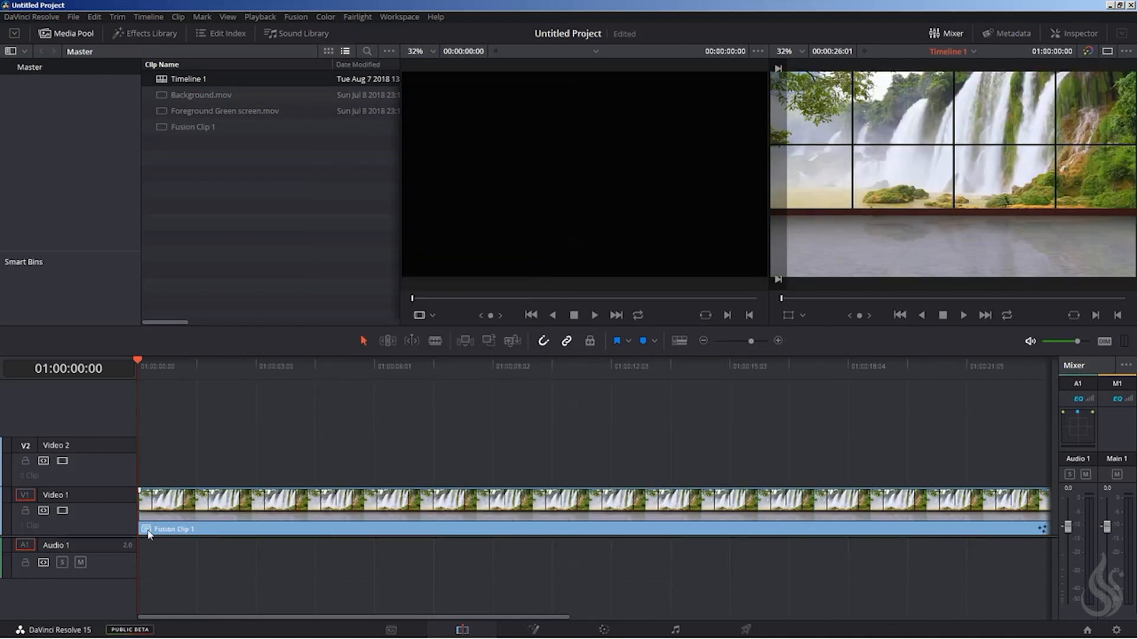
pyautogui.click(535, 632)
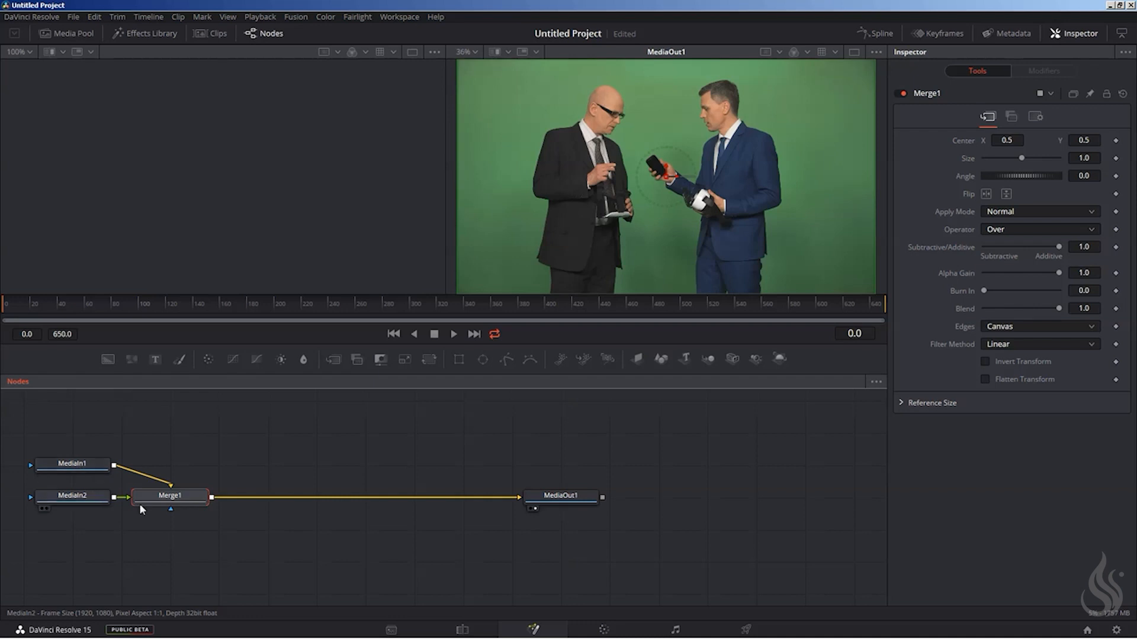
# Remove the Merge1 node with its connections and move MediaOut1 far away from the media inputs.
pyautogui.moveTo(185, 498); pyautogui.dragTo(293, 485)
pyautogui.moveTo(578, 502); pyautogui.dragTo(663, 499)
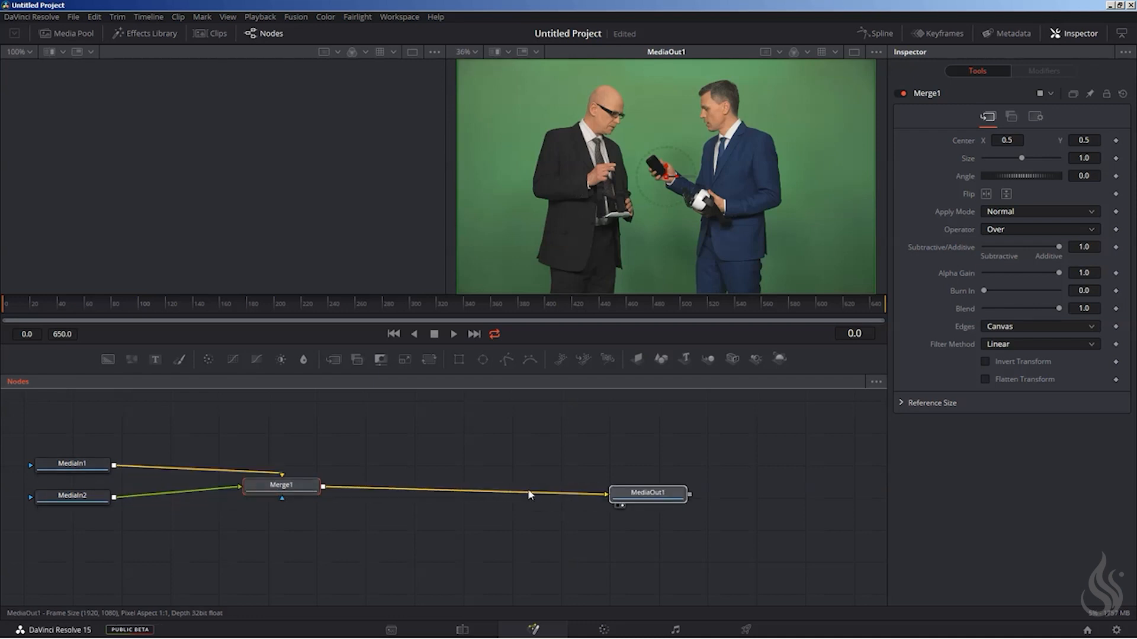
pyautogui.moveTo(283, 476); pyautogui.dragTo(225, 564)
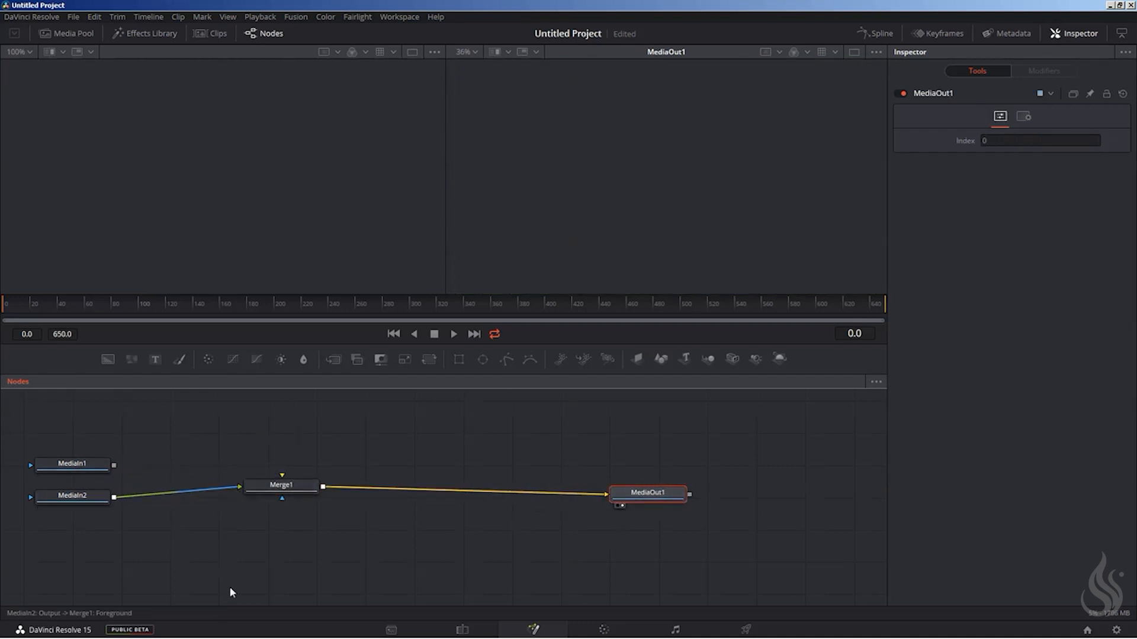
pyautogui.moveTo(278, 490); pyautogui.dragTo(381, 472)
pyautogui.press('Delete')
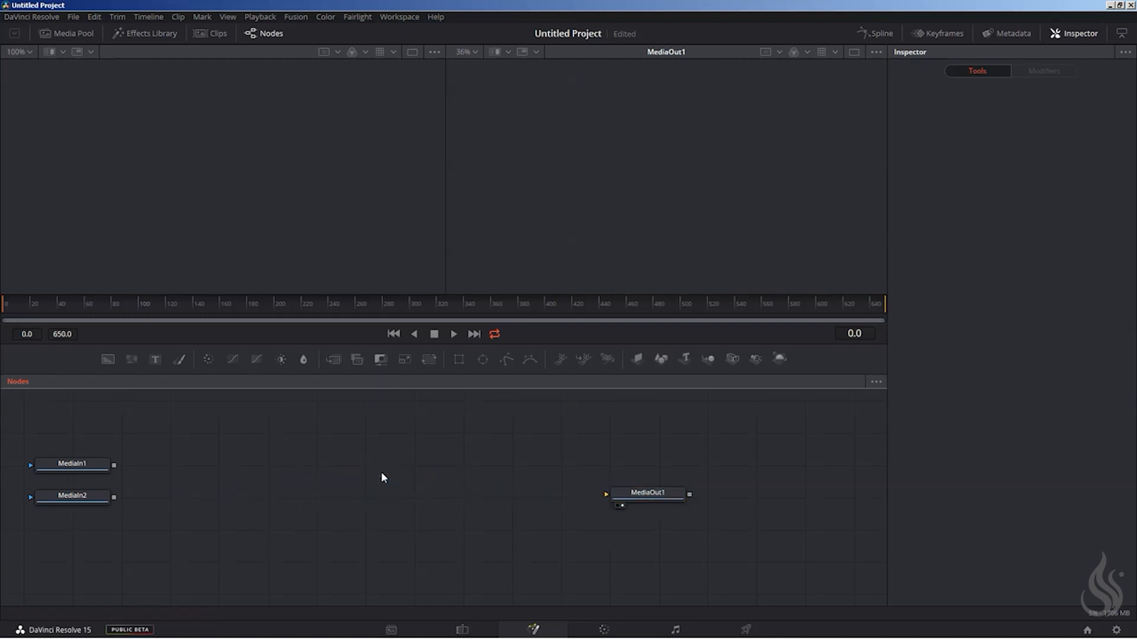
pyautogui.moveTo(645, 495); pyautogui.dragTo(821, 501)
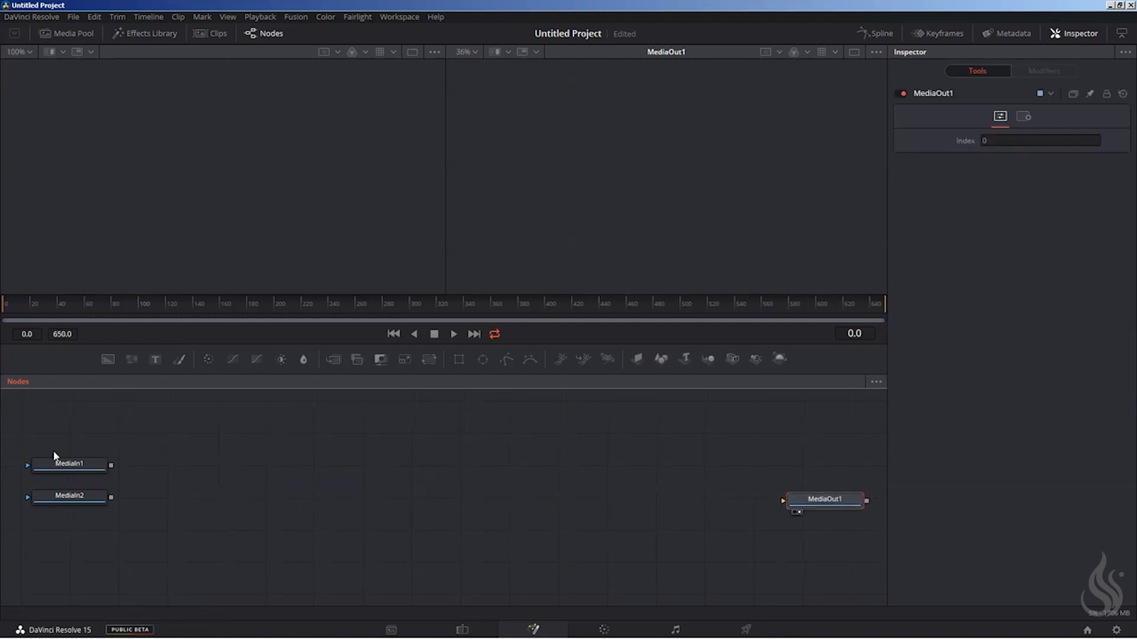
# Preview both media inputs in the first viewer and place the green screen MediaIn2 node above the background MediaIn1 node.
pyautogui.moveTo(81, 464); pyautogui.dragTo(57, 521)
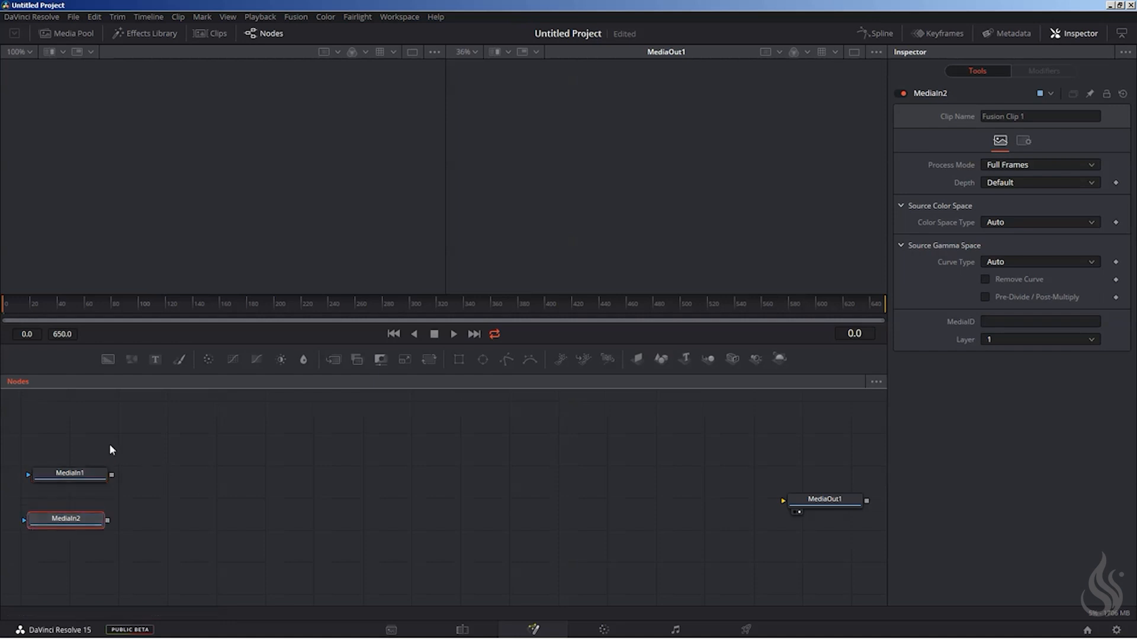
pyautogui.press('1')
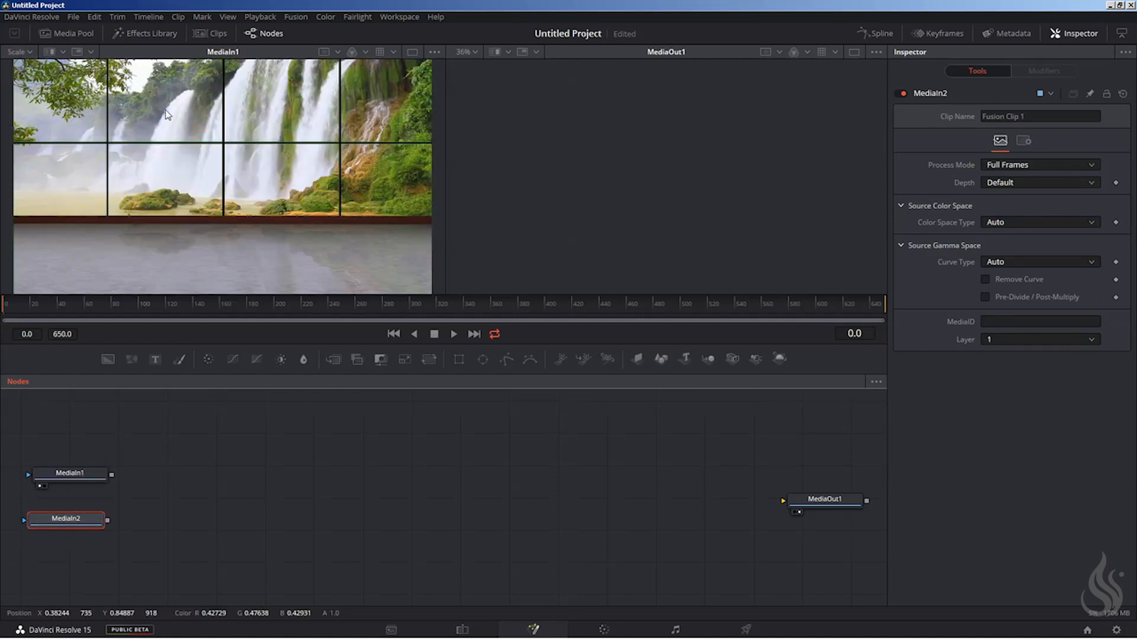
pyautogui.moveTo(60, 476); pyautogui.dragTo(65, 584)
pyautogui.moveTo(64, 514); pyautogui.dragTo(192, 105)
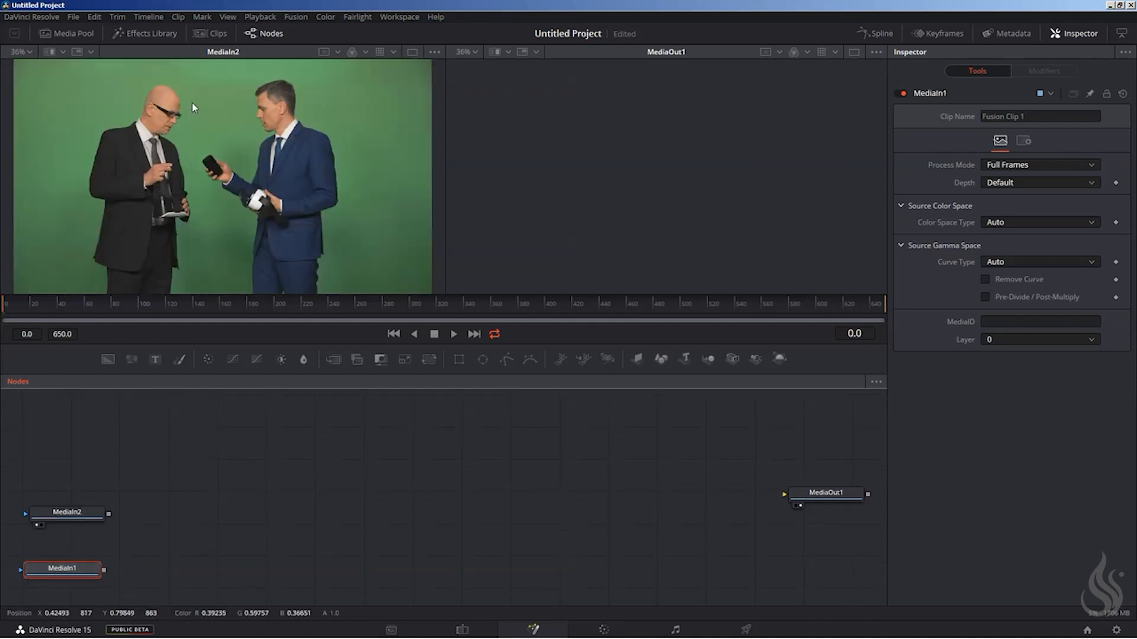
pyautogui.moveTo(74, 514); pyautogui.dragTo(101, 451)
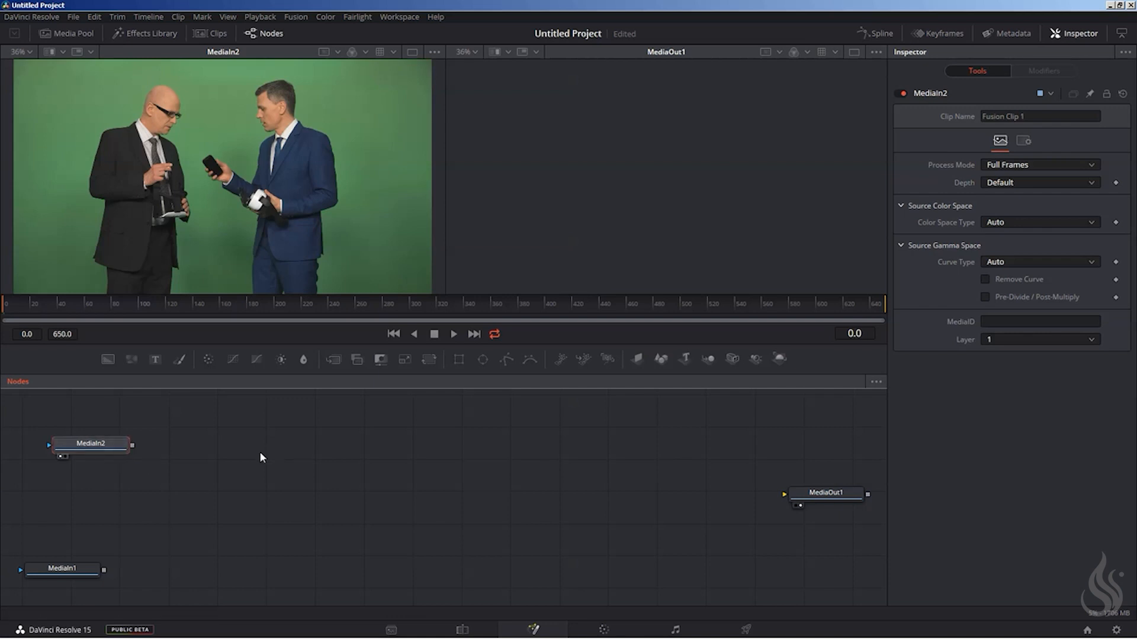
# Add an unconnected Clean Plate node beside the MediaIn2 node.
pyautogui.hotkey('shift', 'space')
pyautogui.write('clean')
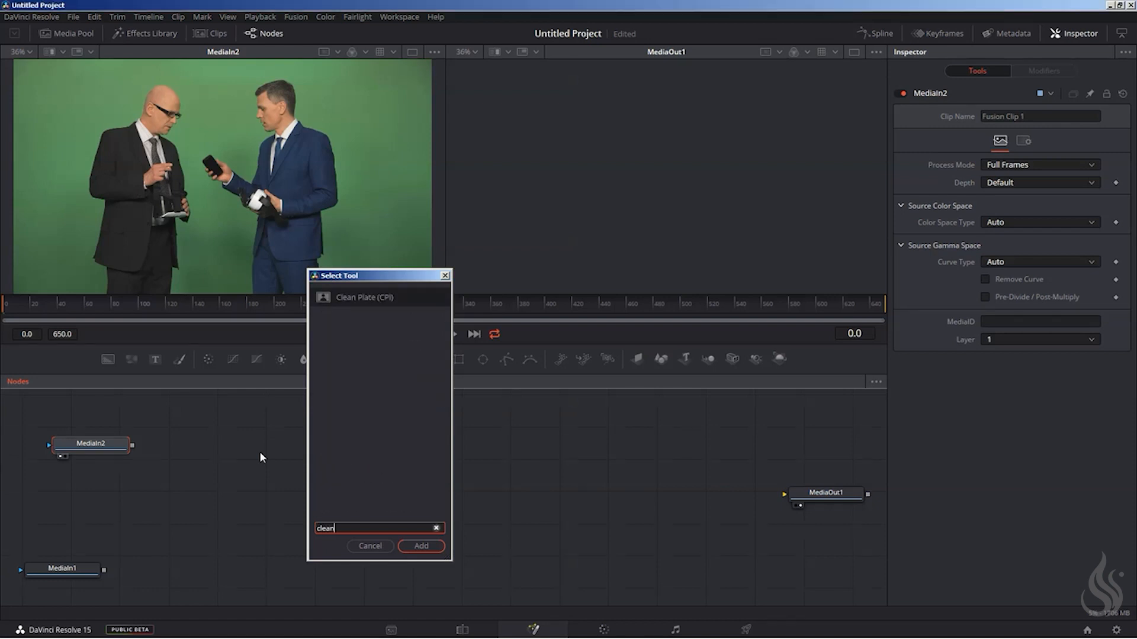
pyautogui.press('Return')
pyautogui.moveTo(209, 443); pyautogui.dragTo(194, 398)
pyautogui.moveTo(218, 465); pyautogui.dragTo(226, 472)
pyautogui.click(337, 454)
# Add an unconnected Delta Keyer node and line it up beside the CleanPlate1 node.
pyautogui.hotkey('shift', 'space')
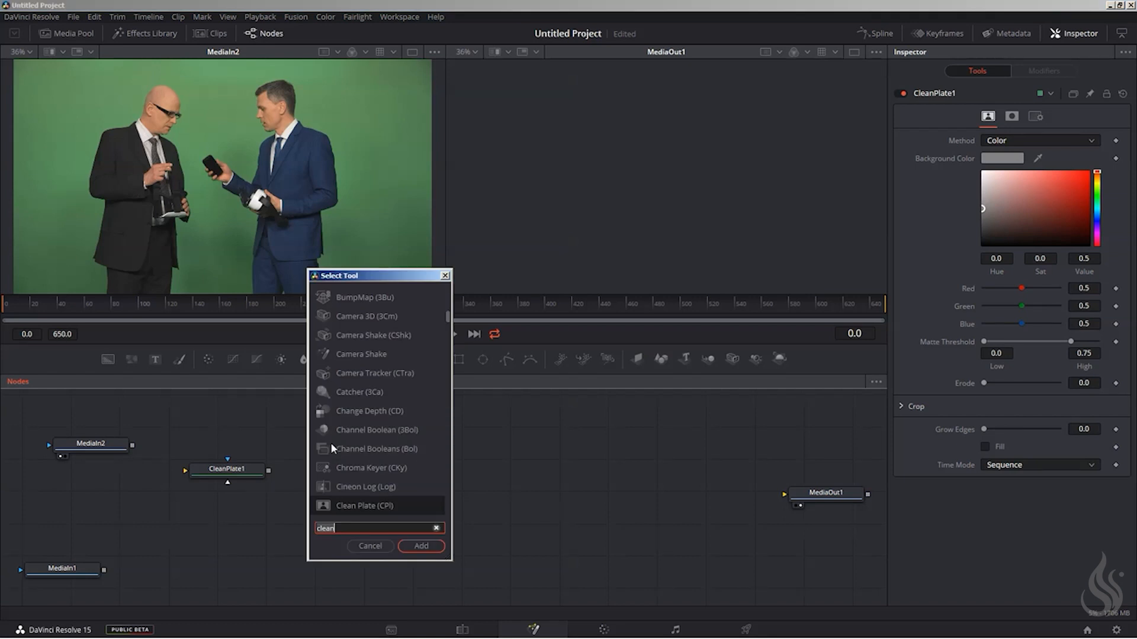
pyautogui.write('delta')
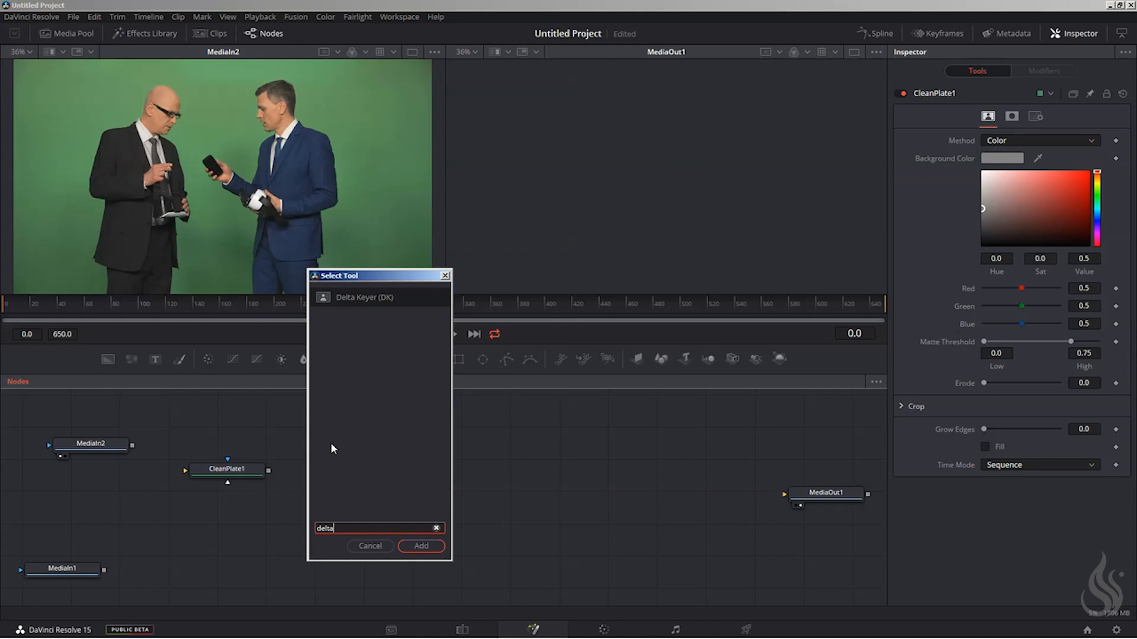
pyautogui.press('Return')
pyautogui.click(382, 483)
pyautogui.moveTo(229, 468); pyautogui.dragTo(278, 499)
pyautogui.moveTo(363, 489); pyautogui.dragTo(372, 508)
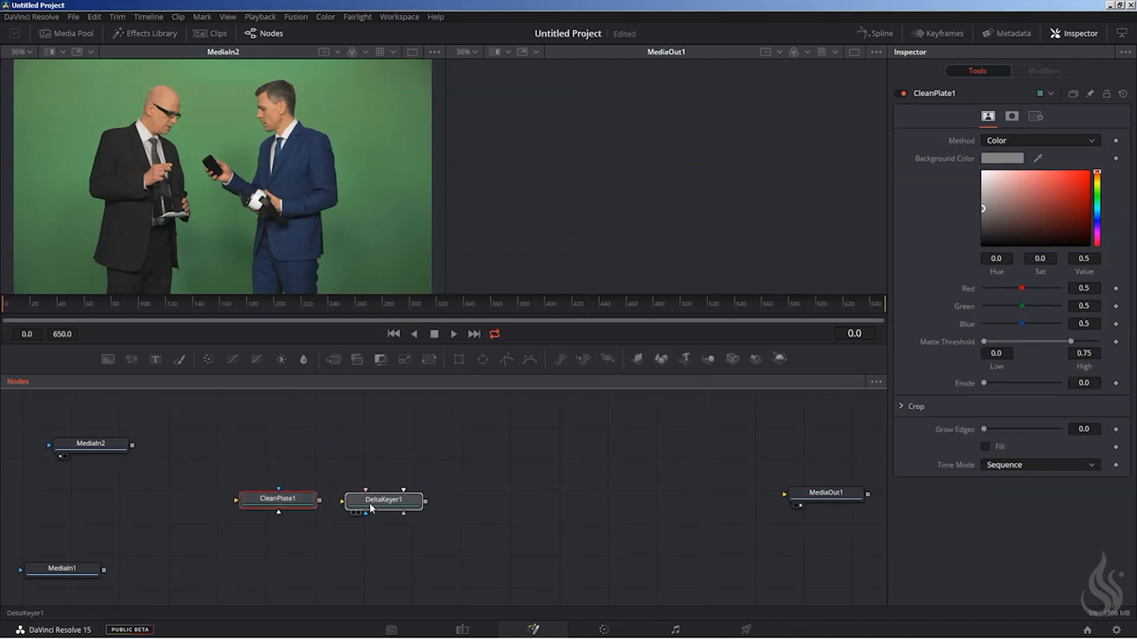
pyautogui.moveTo(271, 509); pyautogui.dragTo(259, 506)
pyautogui.moveTo(382, 504)
pyautogui.mouseDown()
pyautogui.moveTo(379, 487)
pyautogui.moveTo(365, 502)
pyautogui.mouseUp()
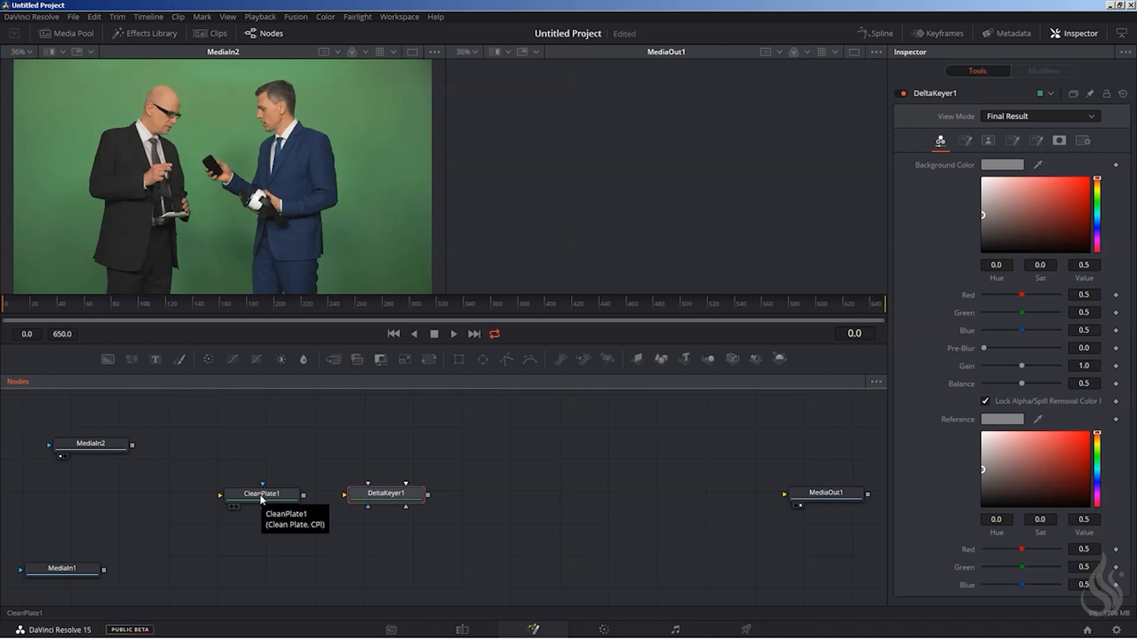
pyautogui.moveTo(259, 494); pyautogui.dragTo(254, 490)
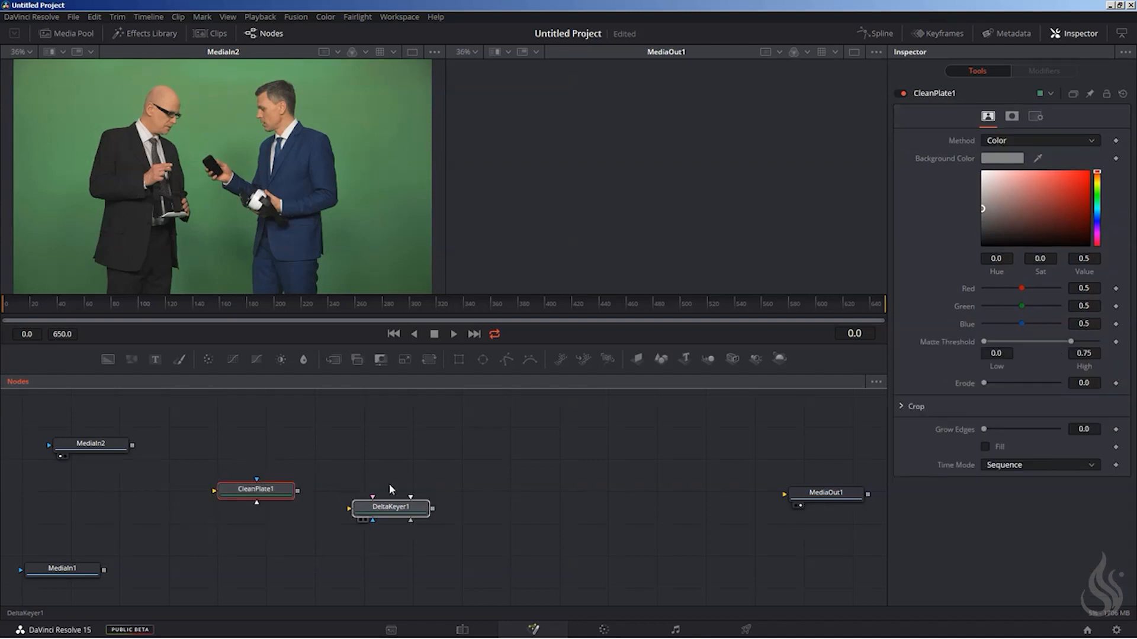
pyautogui.moveTo(389, 496); pyautogui.dragTo(404, 484)
pyautogui.moveTo(291, 495)
pyautogui.mouseDown()
pyautogui.moveTo(299, 511)
pyautogui.moveTo(295, 499)
pyautogui.mouseUp()
pyautogui.moveTo(394, 480); pyautogui.dragTo(395, 491)
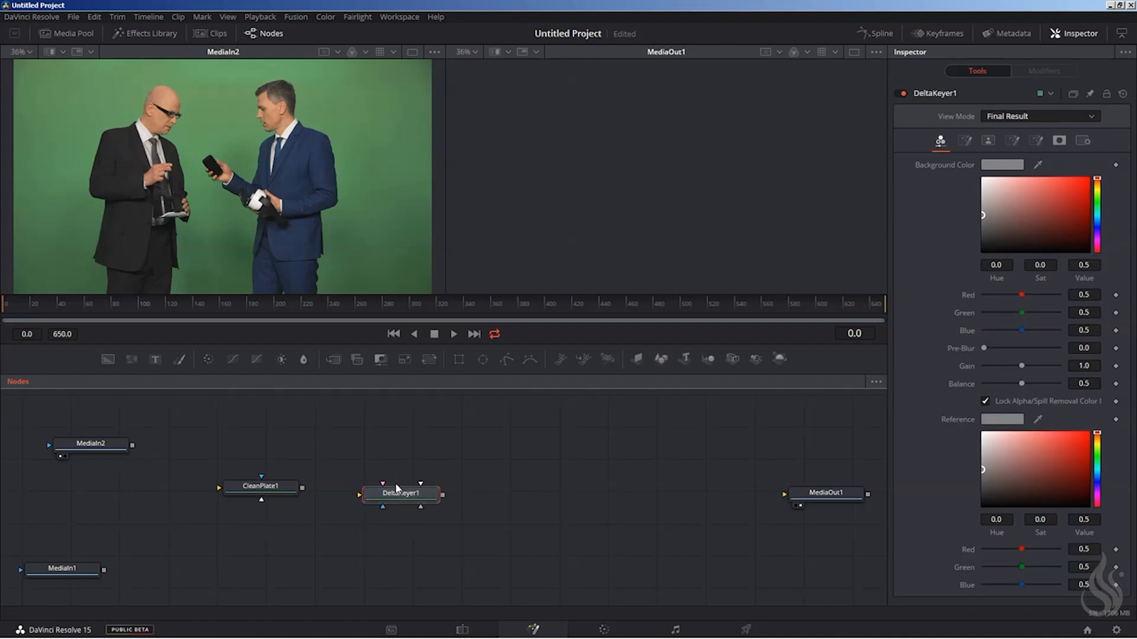
pyautogui.moveTo(409, 496); pyautogui.dragTo(403, 489)
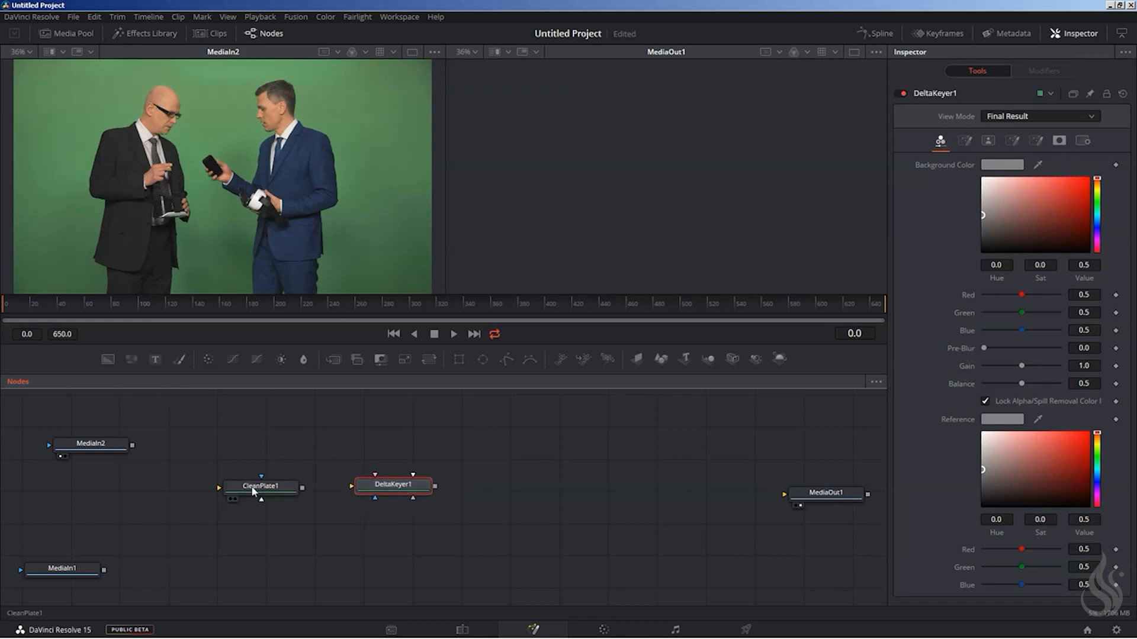
pyautogui.moveTo(262, 495); pyautogui.dragTo(248, 482)
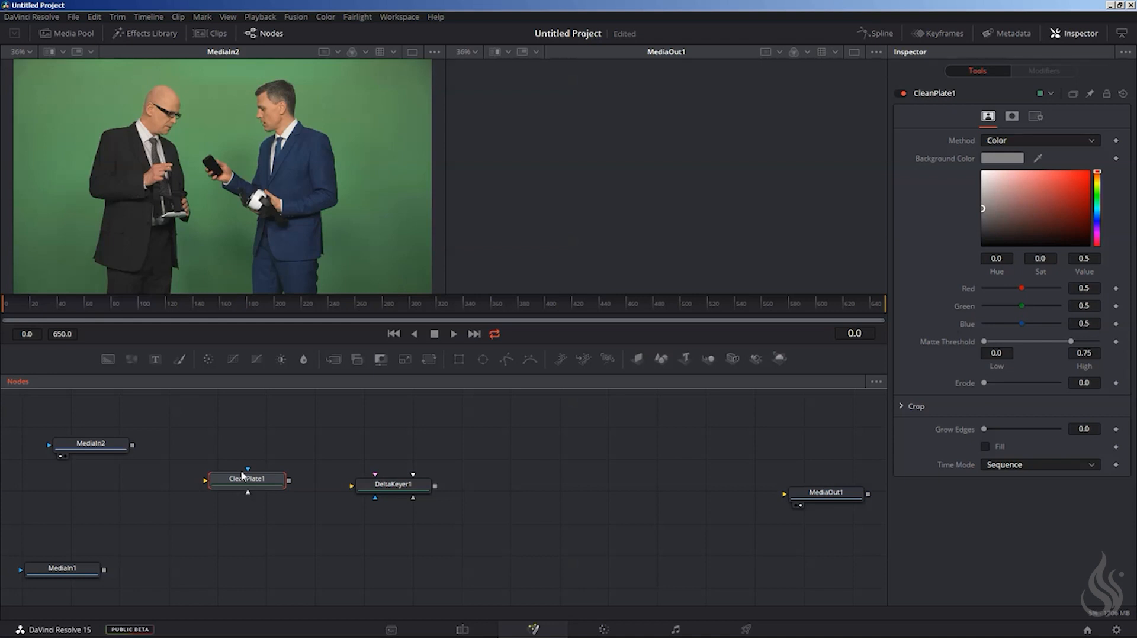
pyautogui.moveTo(222, 480)
pyautogui.mouseDown()
pyautogui.moveTo(278, 503)
pyautogui.moveTo(216, 477)
pyautogui.moveTo(232, 490)
pyautogui.mouseUp()
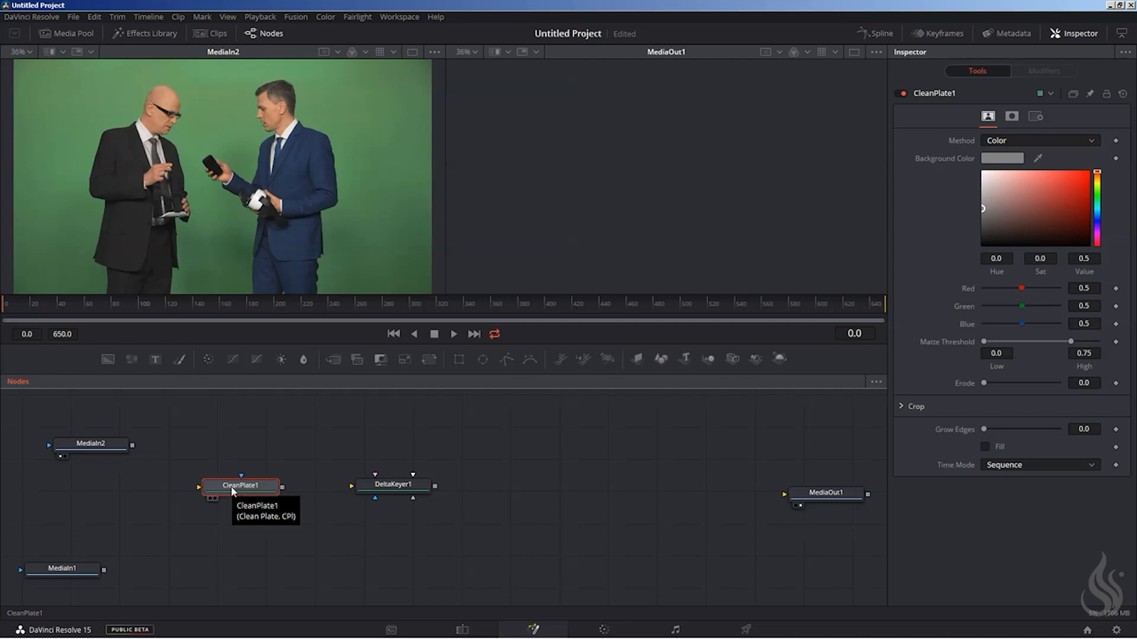
pyautogui.moveTo(233, 490)
pyautogui.mouseDown()
pyautogui.moveTo(241, 488)
pyautogui.moveTo(224, 486)
pyautogui.mouseUp()
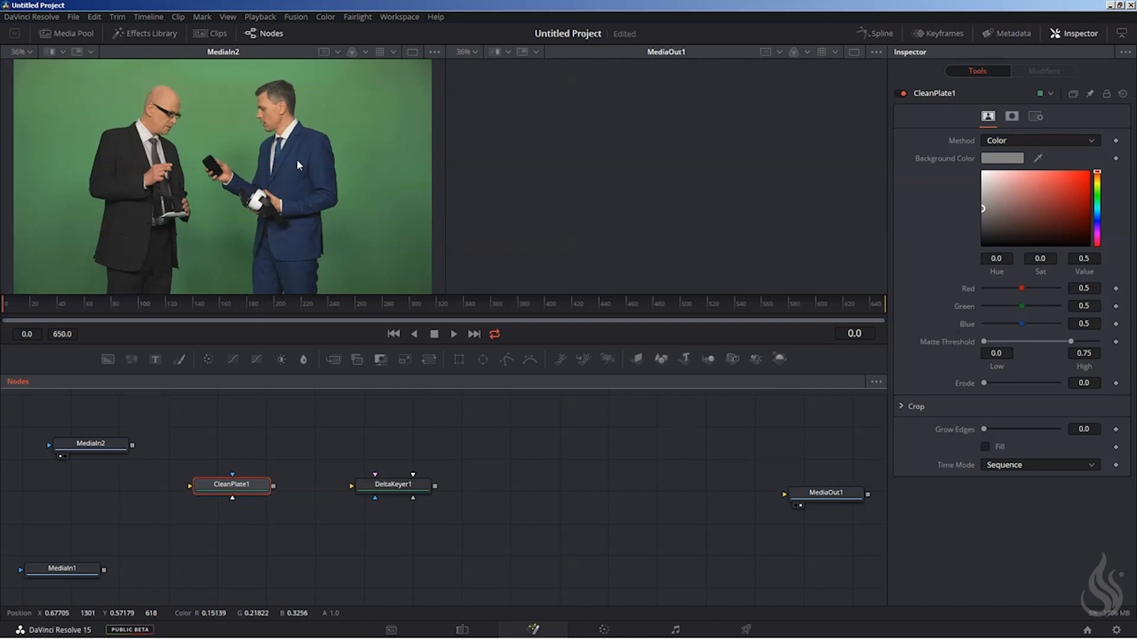
pyautogui.moveTo(228, 494); pyautogui.dragTo(225, 501)
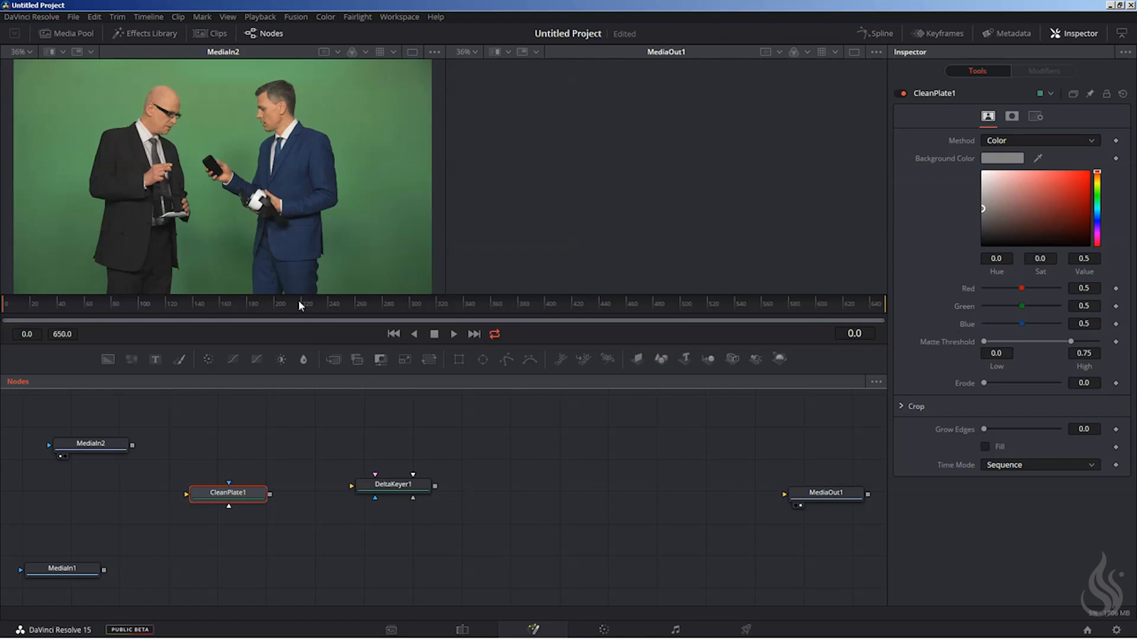
# Connect MediaIn2 to the input of CleanPlate1, align the two nodes and show CleanPlate1 in the first viewer.
pyautogui.moveTo(228, 490); pyautogui.dragTo(215, 465)
pyautogui.moveTo(132, 445); pyautogui.dragTo(219, 459)
pyautogui.click(235, 498)
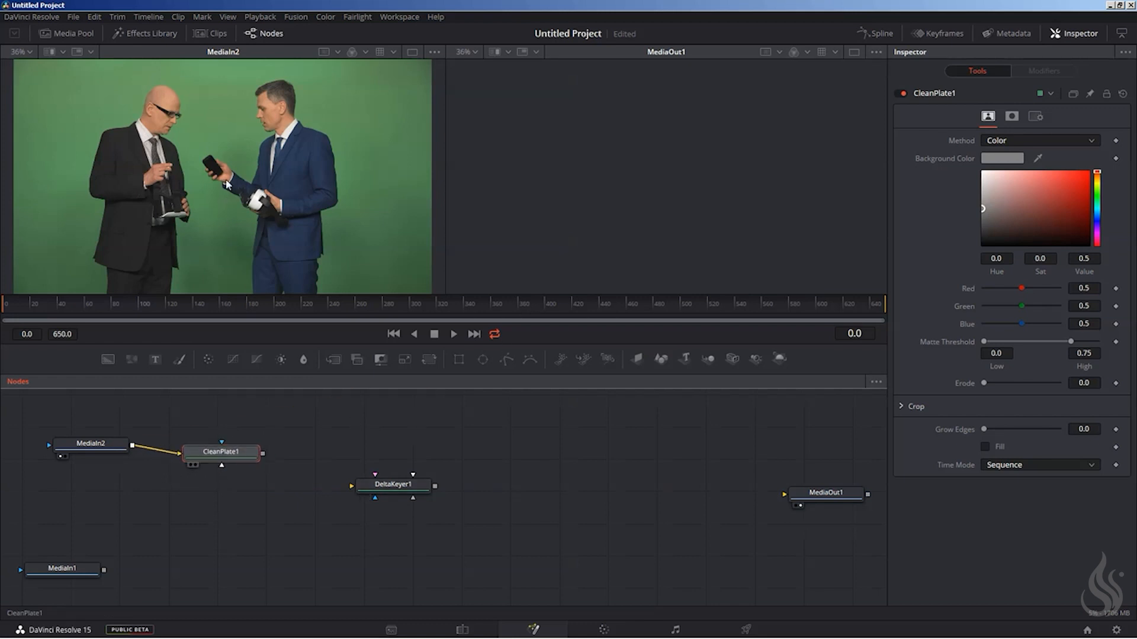
pyautogui.press('1')
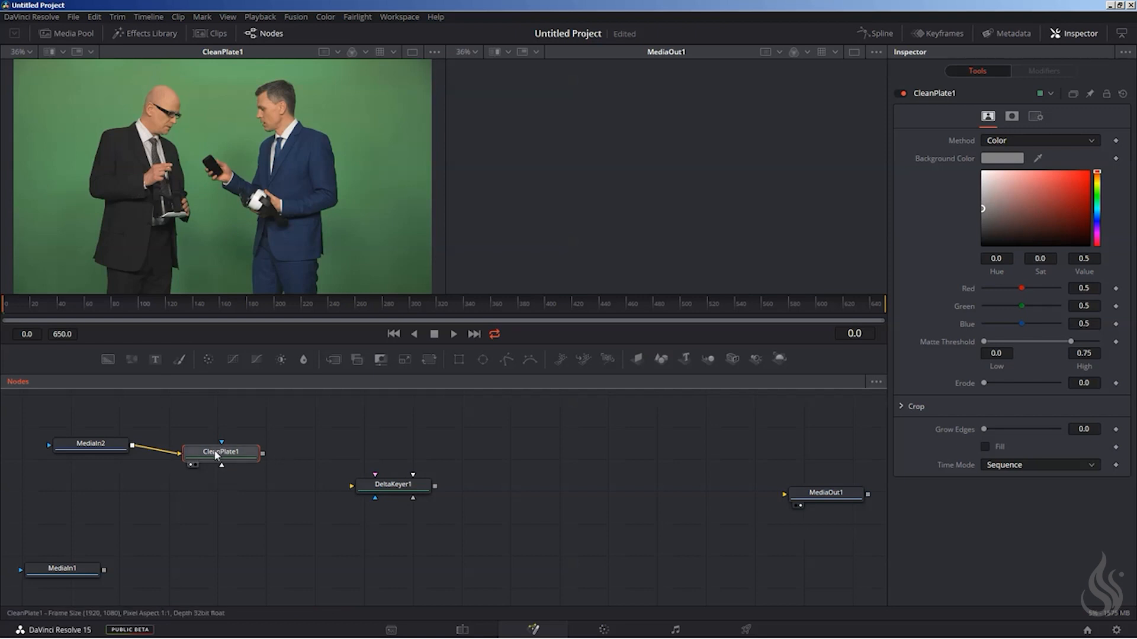
pyautogui.moveTo(215, 450); pyautogui.dragTo(211, 443)
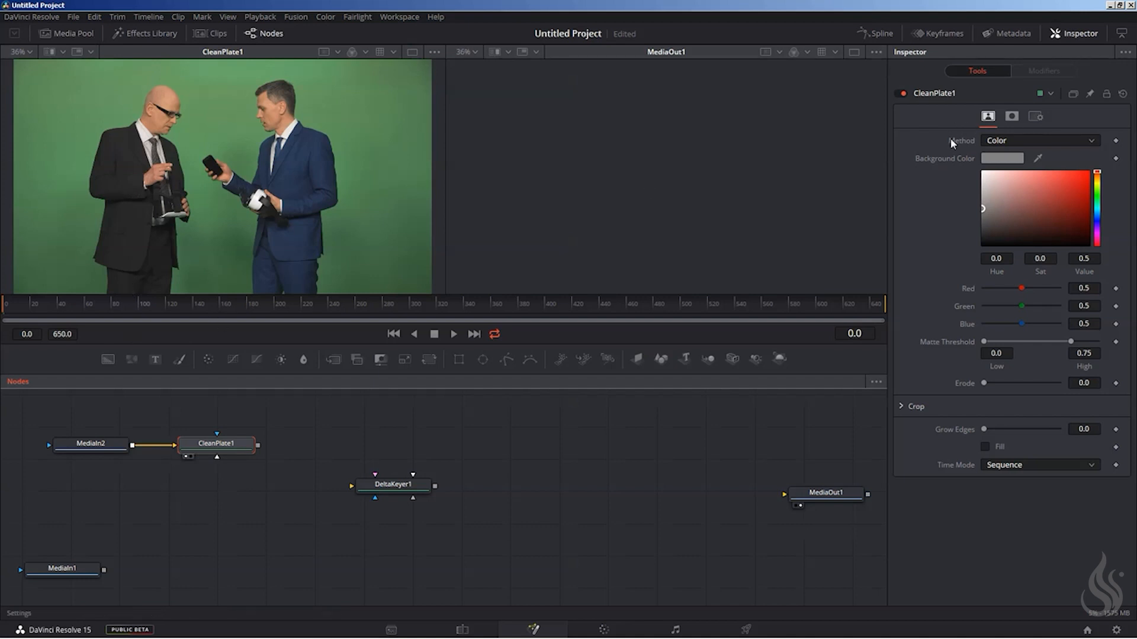
# Set the clean plate method to Ranges and sample a large area of the green backdrop beside the man in blue.
pyautogui.click(1020, 140)
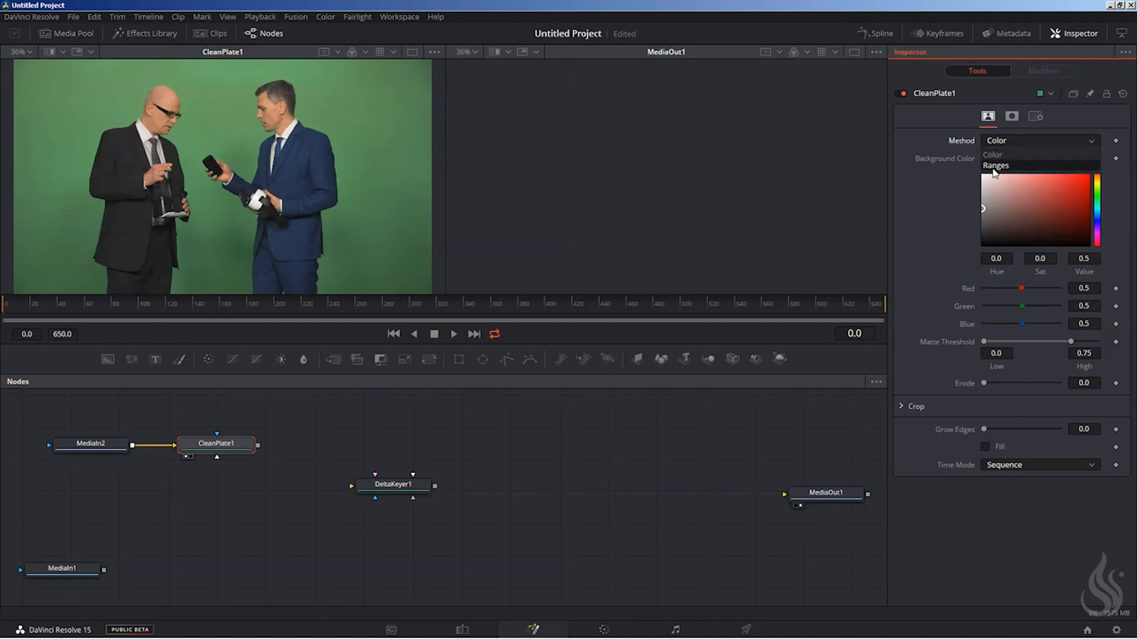
pyautogui.click(995, 165)
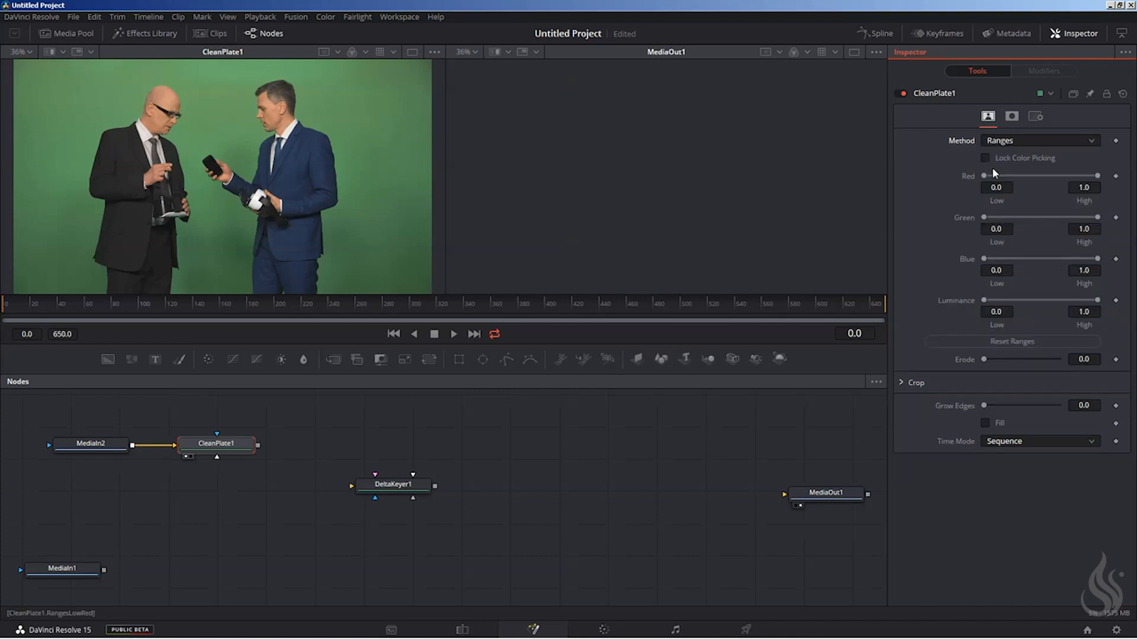
pyautogui.moveTo(352, 64); pyautogui.dragTo(418, 286)
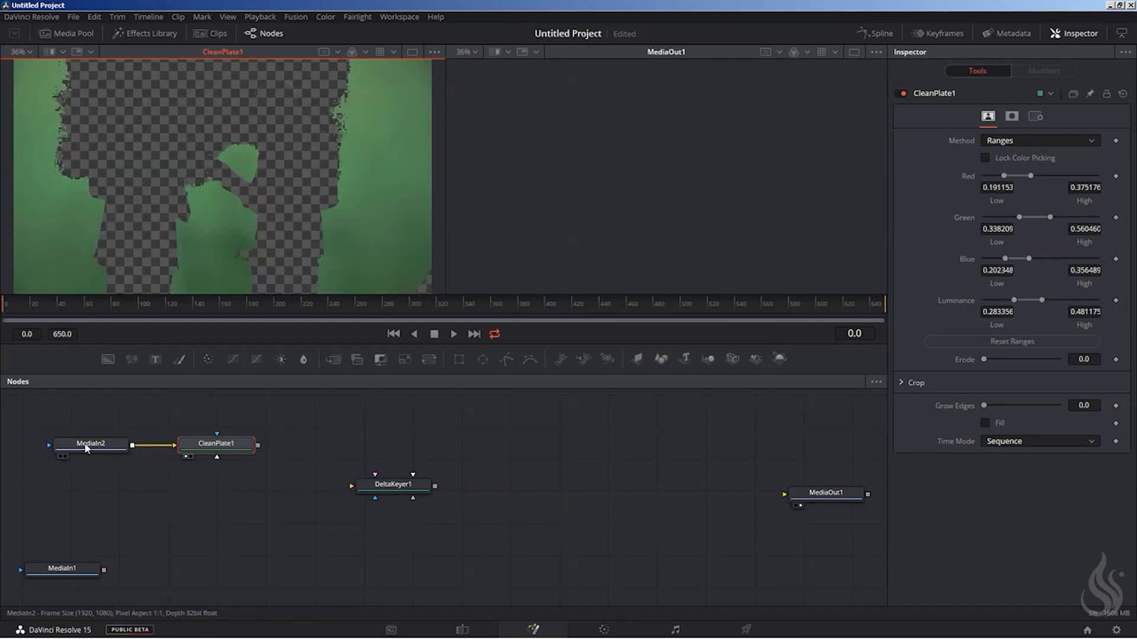
# Show MediaIn2 and CleanPlate1 in separate viewers and extend the colour ranges by sampling more green areas of the source image.
pyautogui.moveTo(86, 445); pyautogui.dragTo(152, 145)
pyautogui.moveTo(212, 443); pyautogui.dragTo(640, 147)
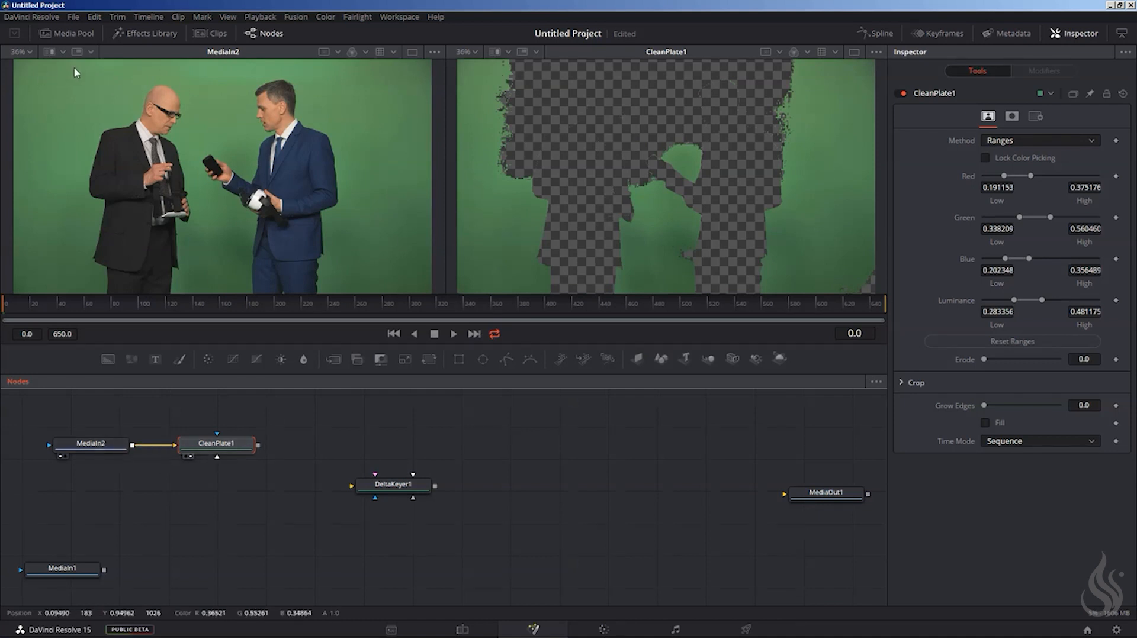
pyautogui.moveTo(75, 65); pyautogui.dragTo(369, 76)
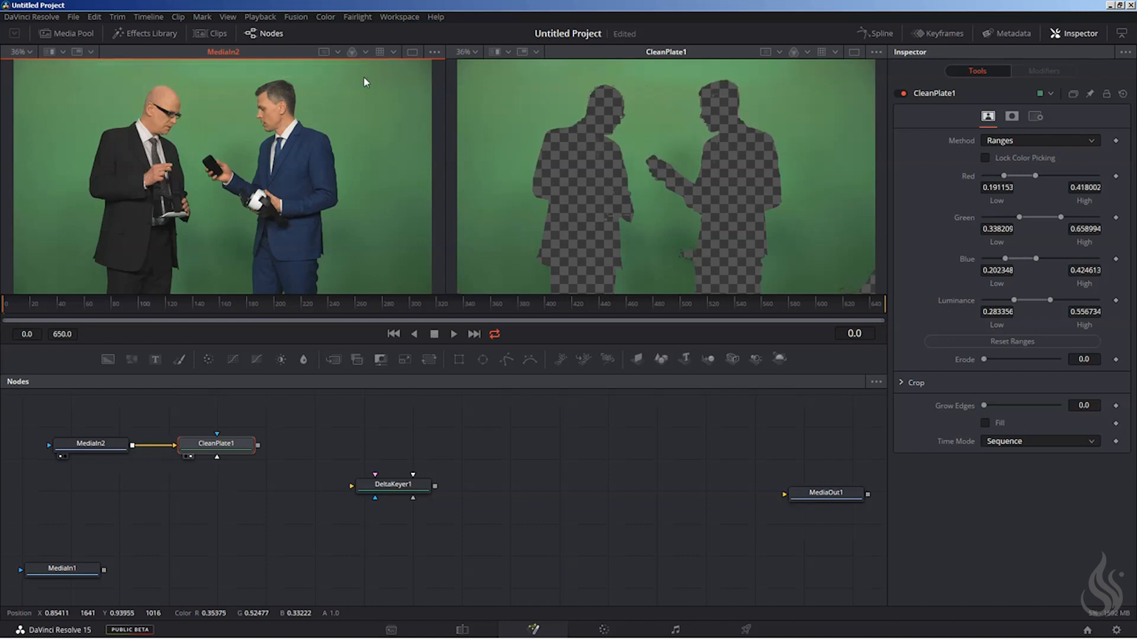
pyautogui.moveTo(395, 260); pyautogui.dragTo(443, 350)
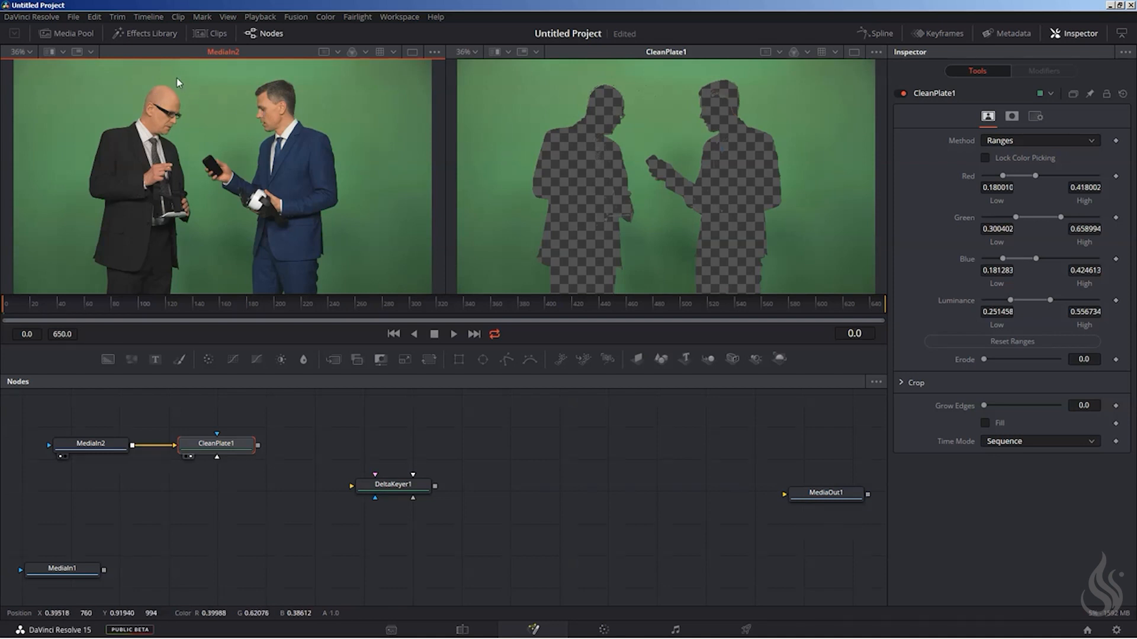
pyautogui.moveTo(209, 93); pyautogui.dragTo(189, 88)
# Extend the clean plate's colour ranges by sampling green along the top edge of the bald man's head at 200% zoom.
pyautogui.click(474, 52)
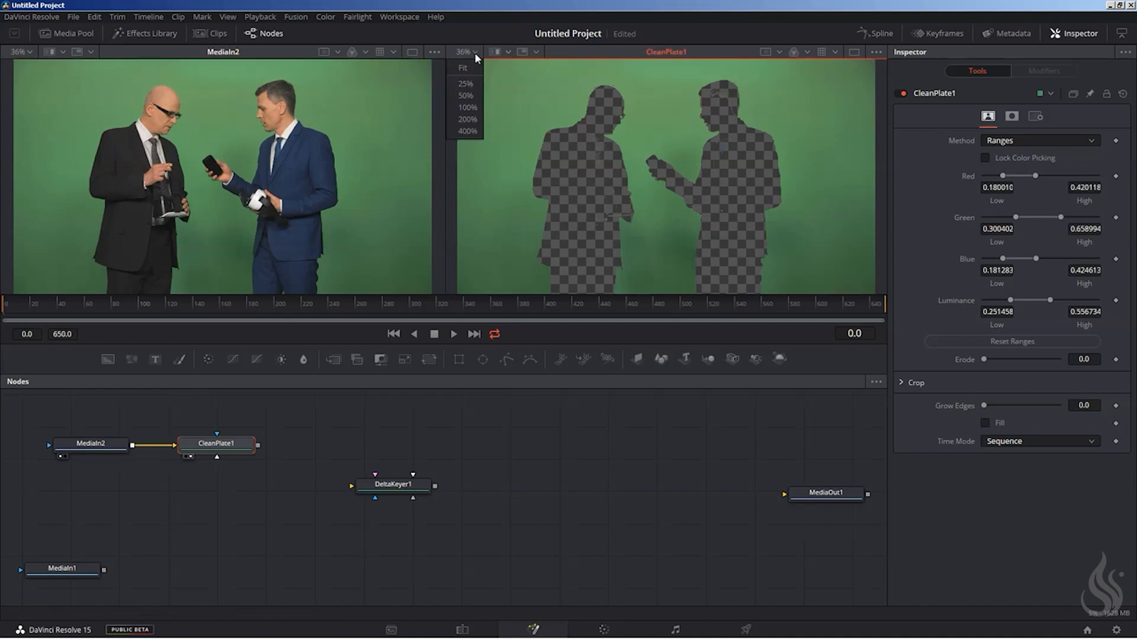
pyautogui.click(468, 119)
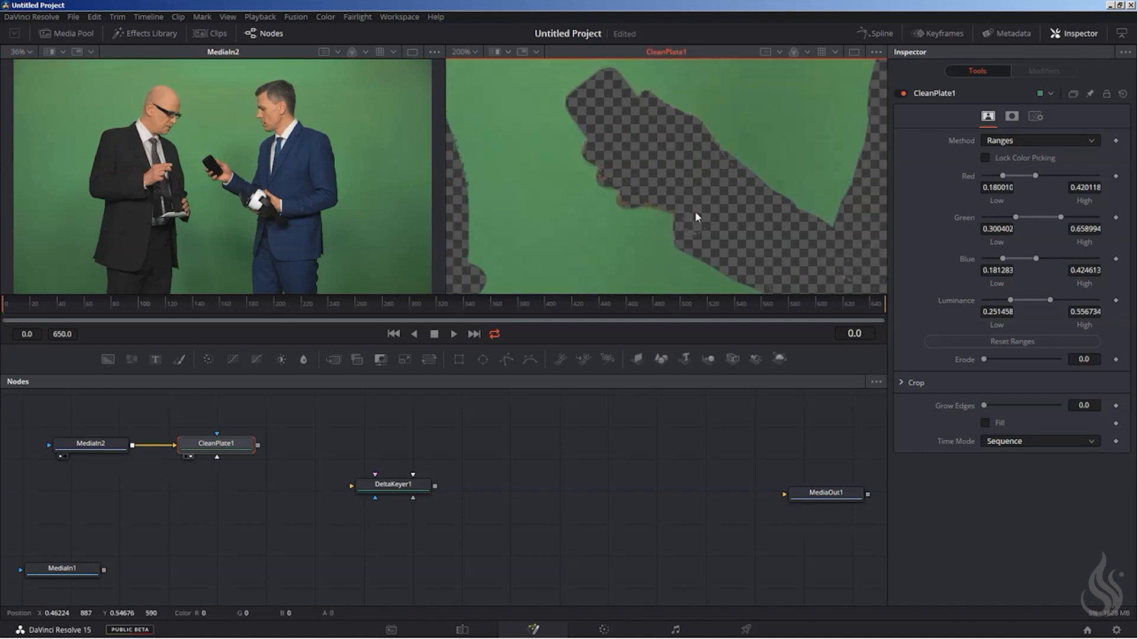
pyautogui.moveTo(585, 109); pyautogui.dragTo(696, 301)
pyautogui.moveTo(681, 140); pyautogui.dragTo(604, 234)
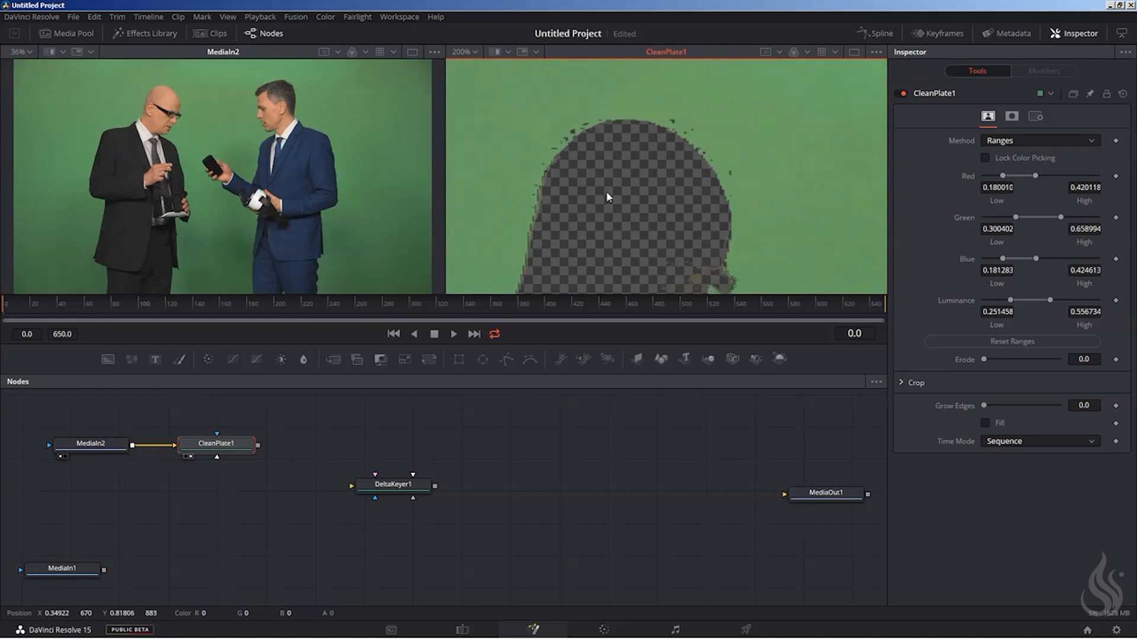
pyautogui.click(156, 124)
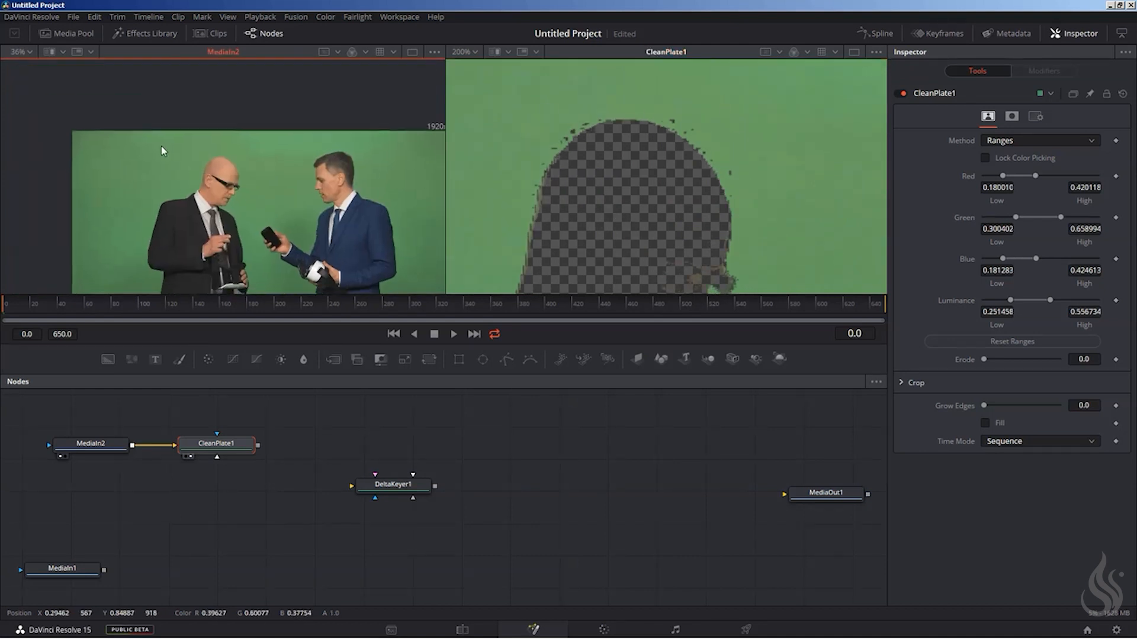
pyautogui.click(27, 51)
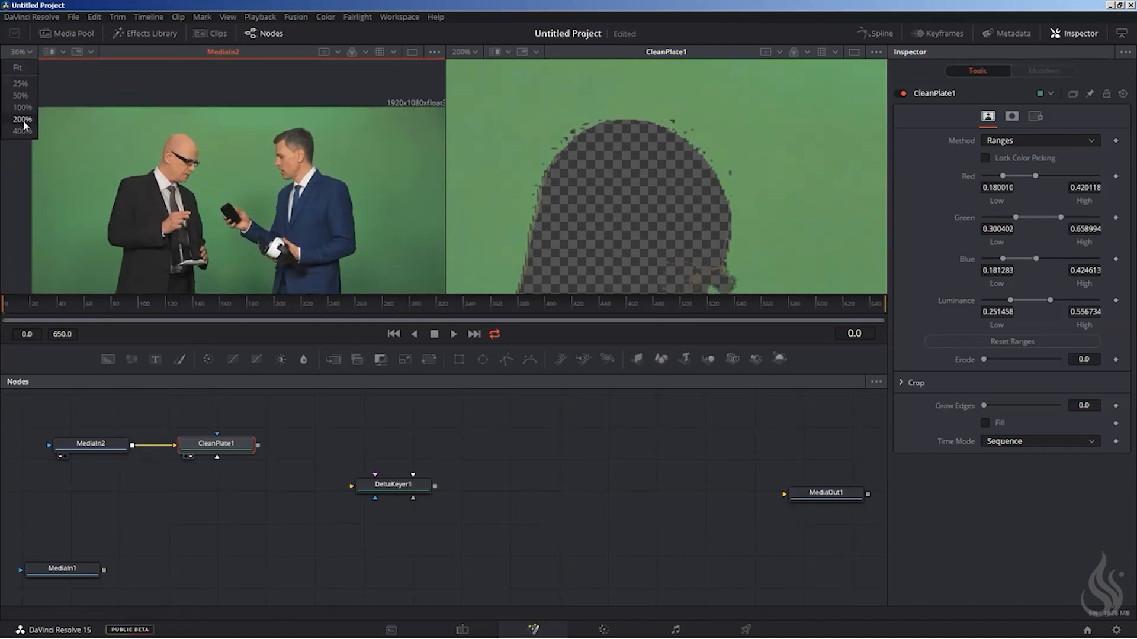
pyautogui.click(21, 119)
pyautogui.moveTo(139, 140); pyautogui.dragTo(291, 298)
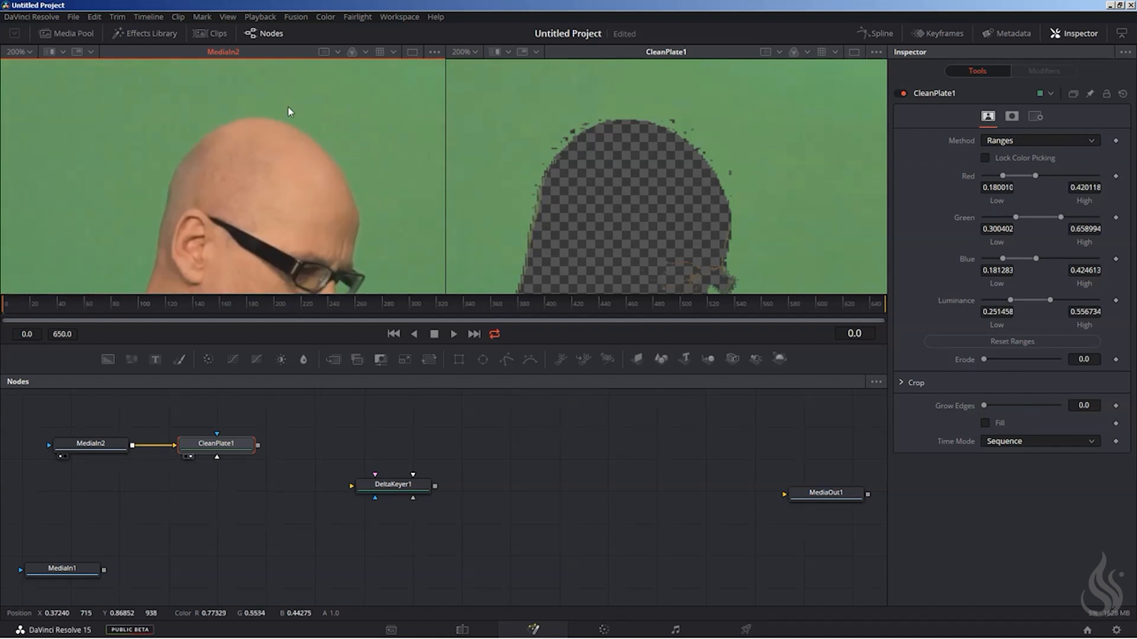
pyautogui.moveTo(300, 122); pyautogui.dragTo(314, 132)
pyautogui.moveTo(318, 130); pyautogui.dragTo(319, 132)
pyautogui.moveTo(314, 122); pyautogui.dragTo(316, 124)
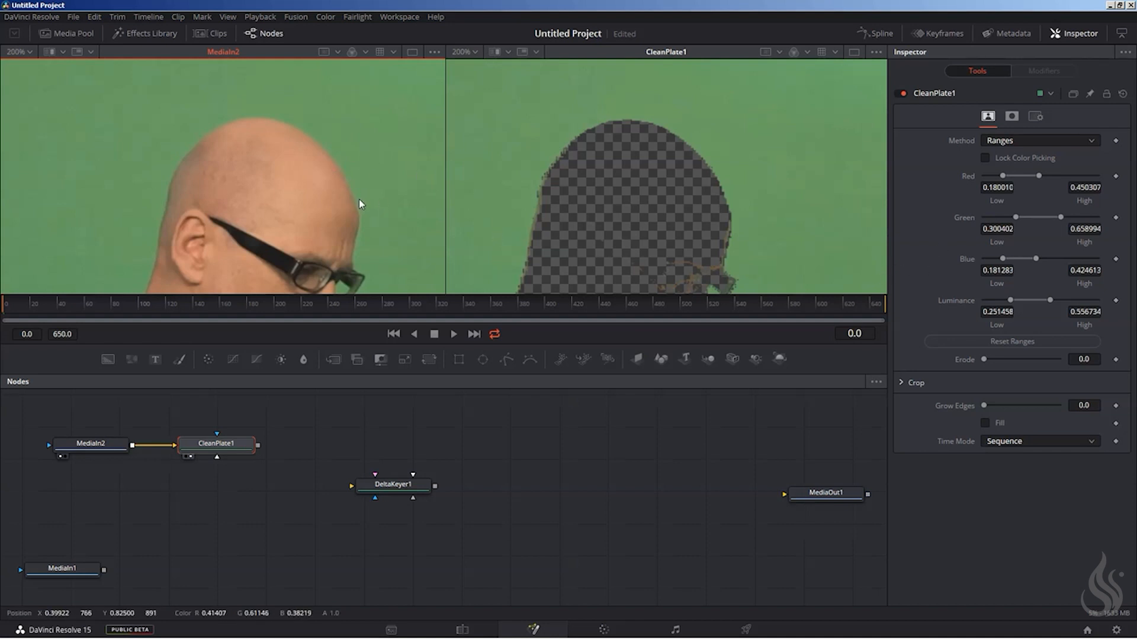
pyautogui.moveTo(370, 198); pyautogui.dragTo(319, 127)
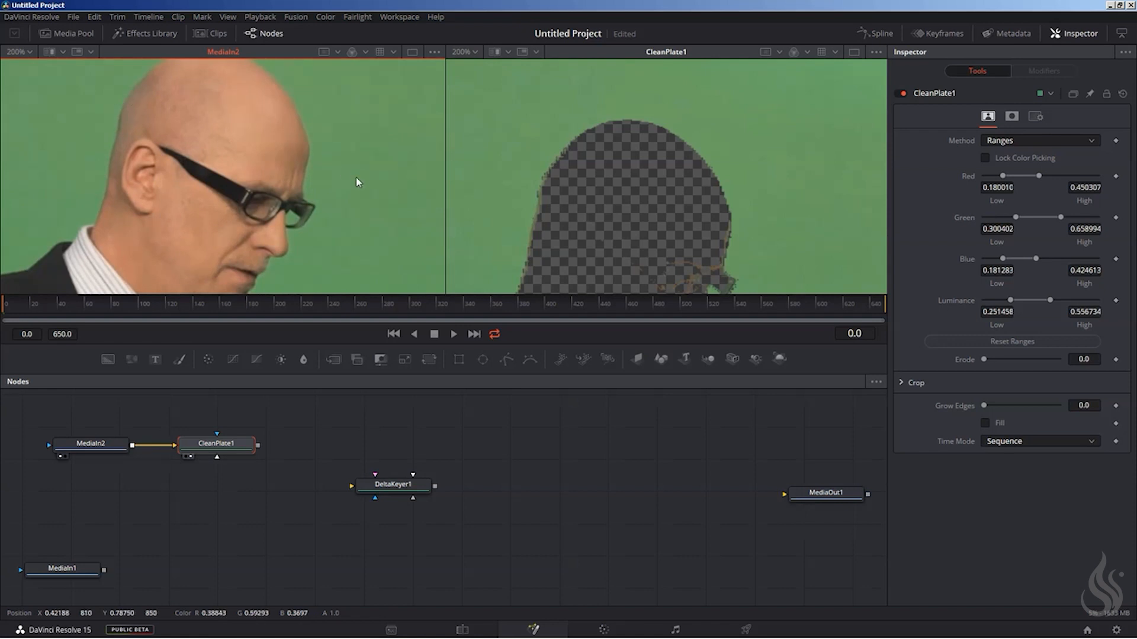
# Fit both images to their viewers and set CleanPlate1's Erode to 0.00374 and Grow Edges to 0.1165.
pyautogui.click(475, 52)
pyautogui.click(465, 68)
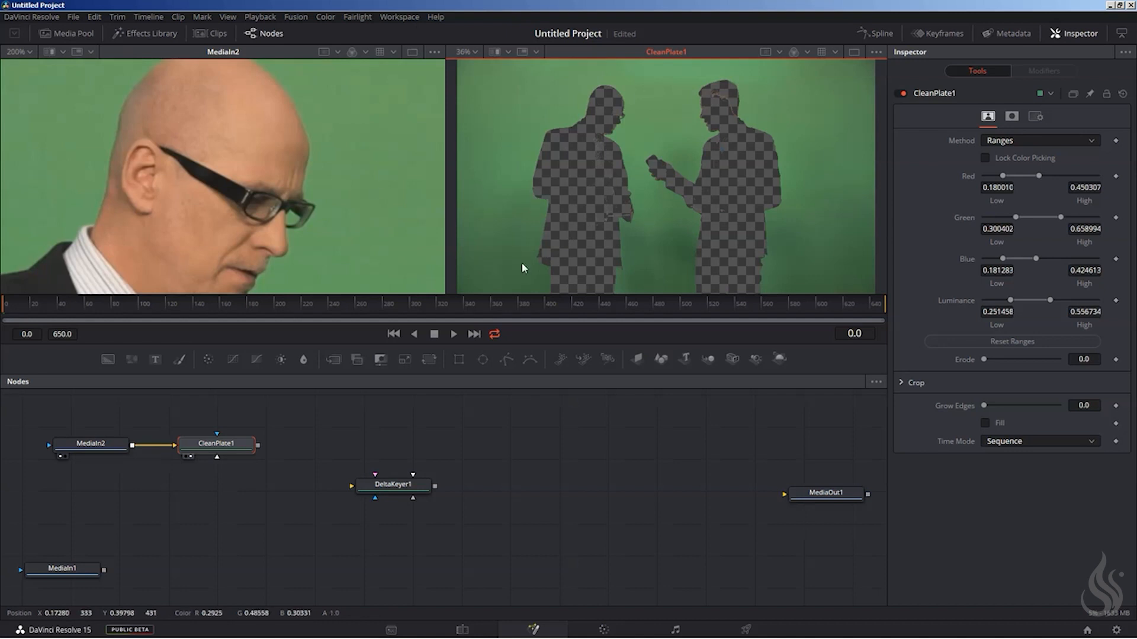
pyautogui.click(17, 52)
pyautogui.click(21, 71)
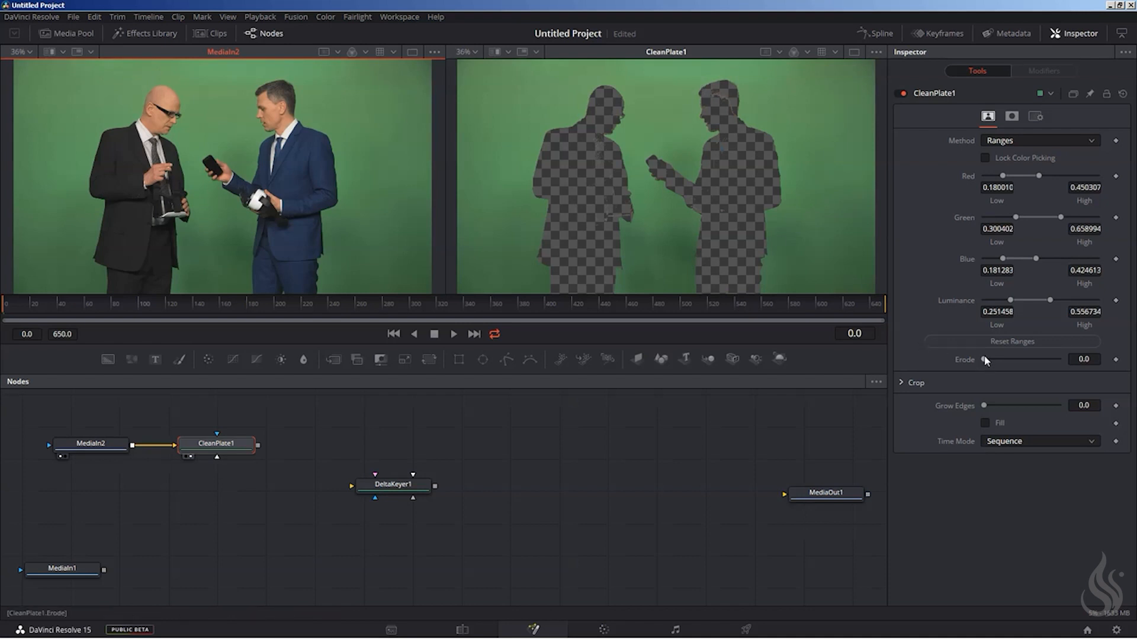
pyautogui.moveTo(982, 360)
pyautogui.mouseDown()
pyautogui.moveTo(1005, 358)
pyautogui.moveTo(978, 363)
pyautogui.moveTo(992, 354)
pyautogui.mouseUp()
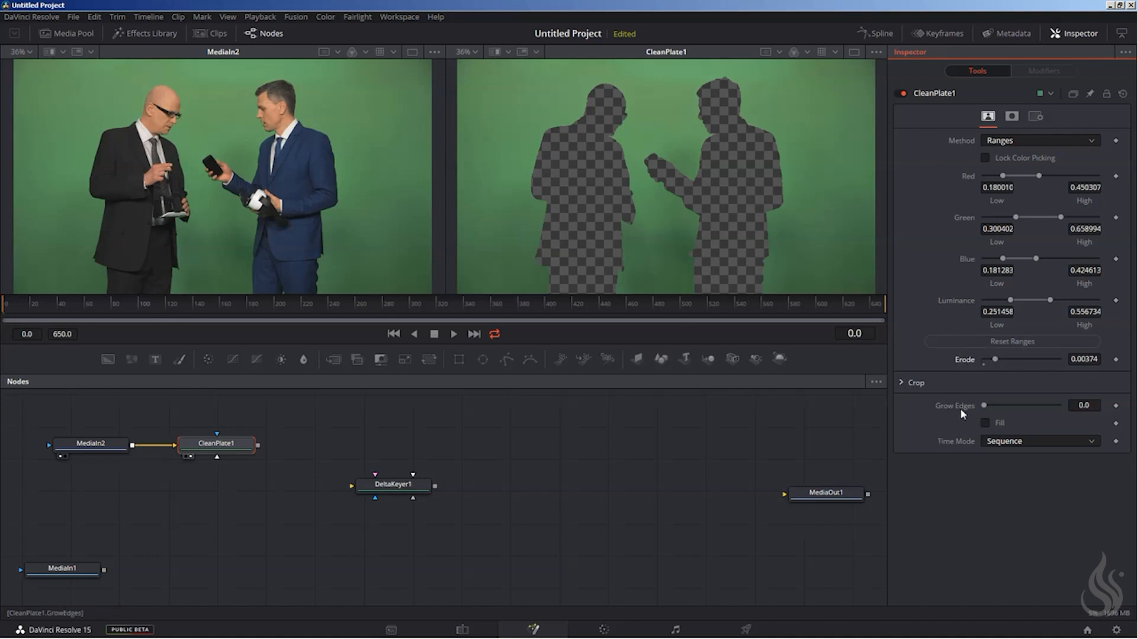
pyautogui.moveTo(984, 406); pyautogui.dragTo(1005, 401)
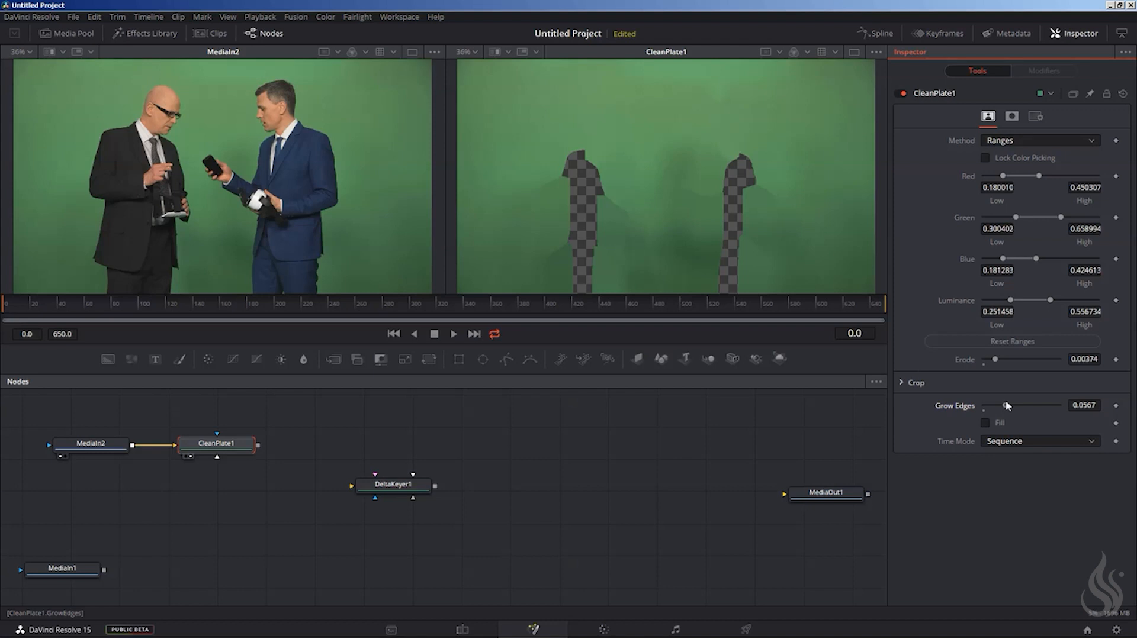
pyautogui.moveTo(1006, 400); pyautogui.dragTo(1028, 396)
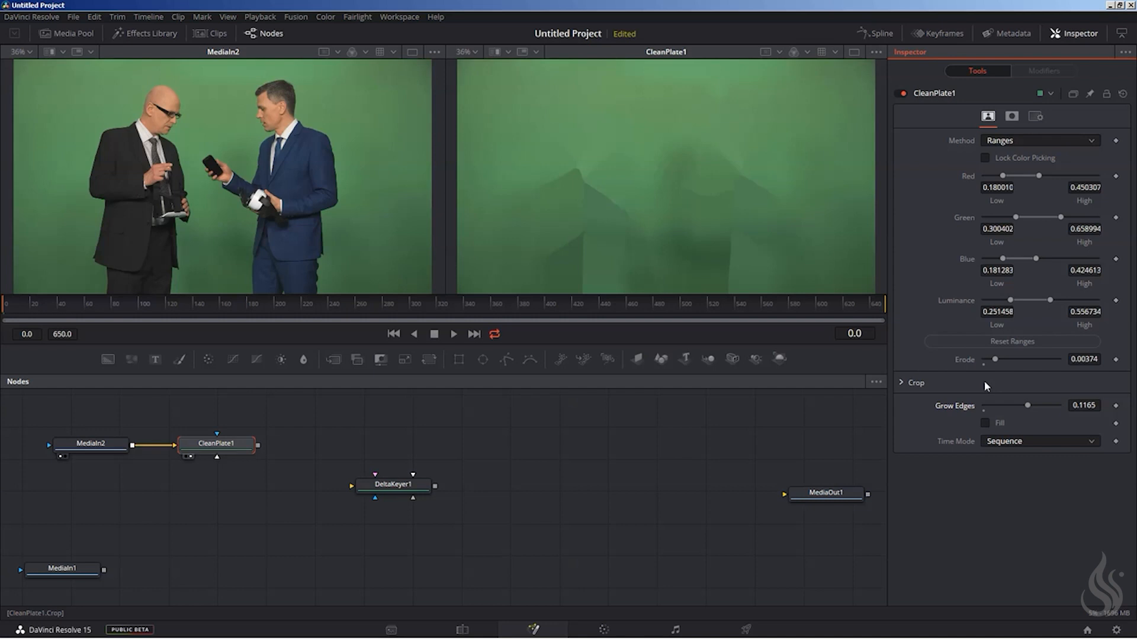
# Show CleanPlate1 in the first viewer and connect its output to the Clean Plate input of DeltaKeyer1.
pyautogui.moveTo(201, 444); pyautogui.dragTo(167, 123)
pyautogui.moveTo(361, 483); pyautogui.dragTo(392, 463)
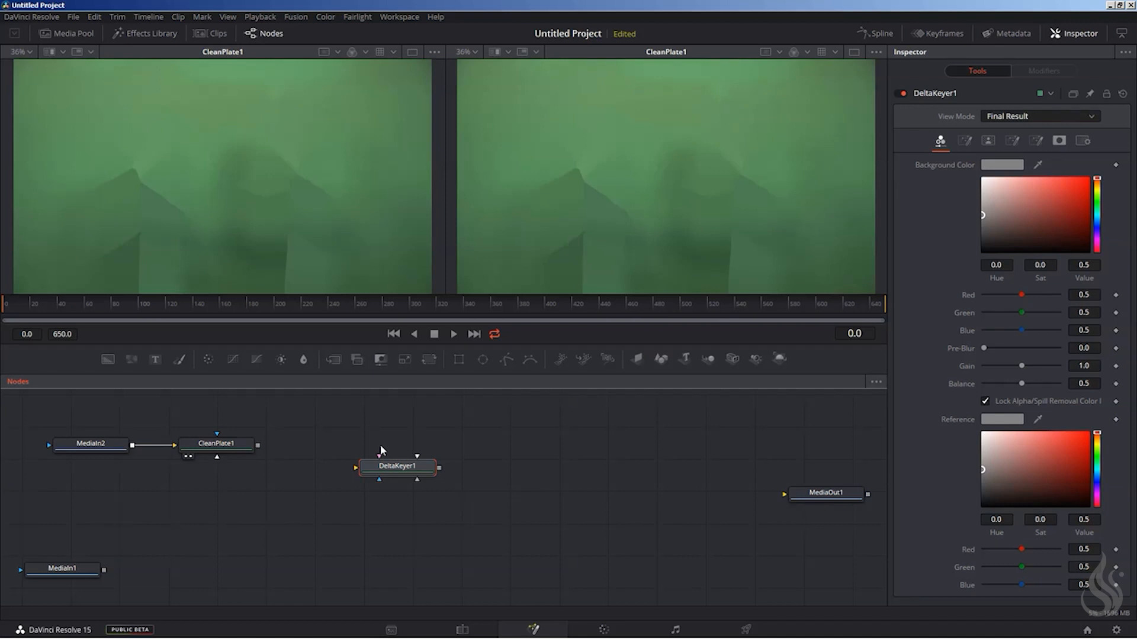
pyautogui.moveTo(392, 470); pyautogui.dragTo(380, 446)
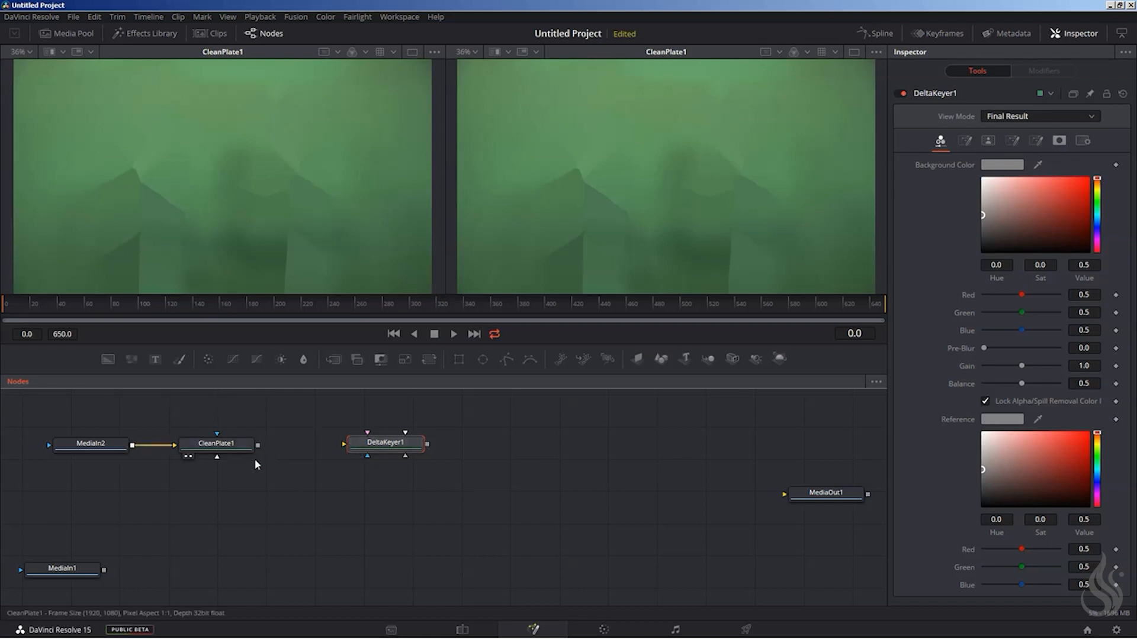
pyautogui.moveTo(259, 449); pyautogui.dragTo(382, 445)
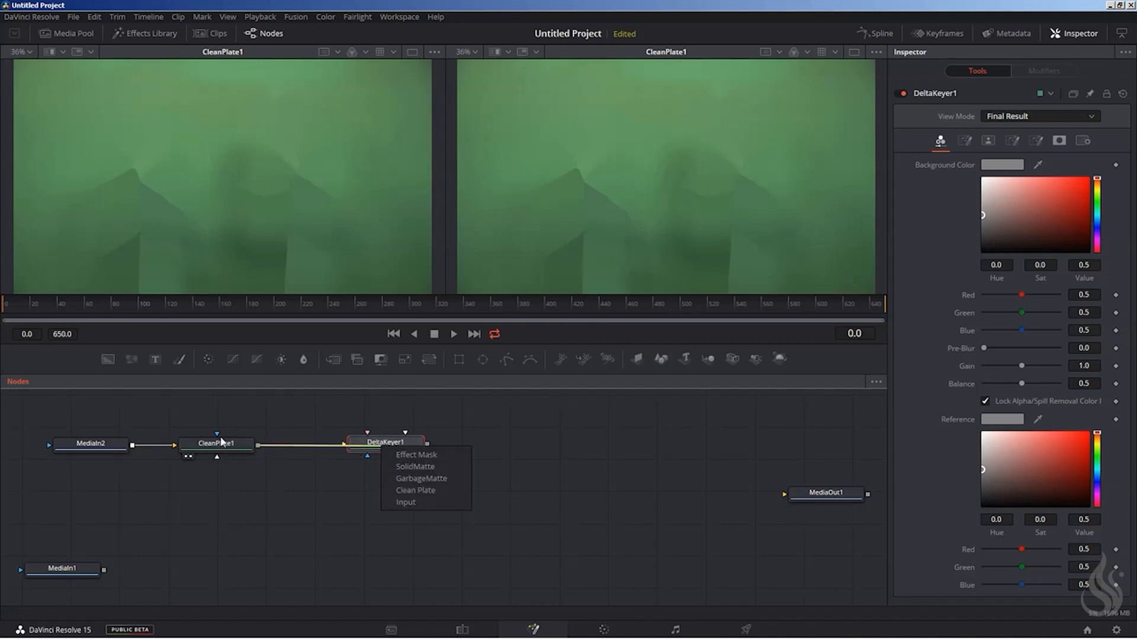
pyautogui.click(415, 491)
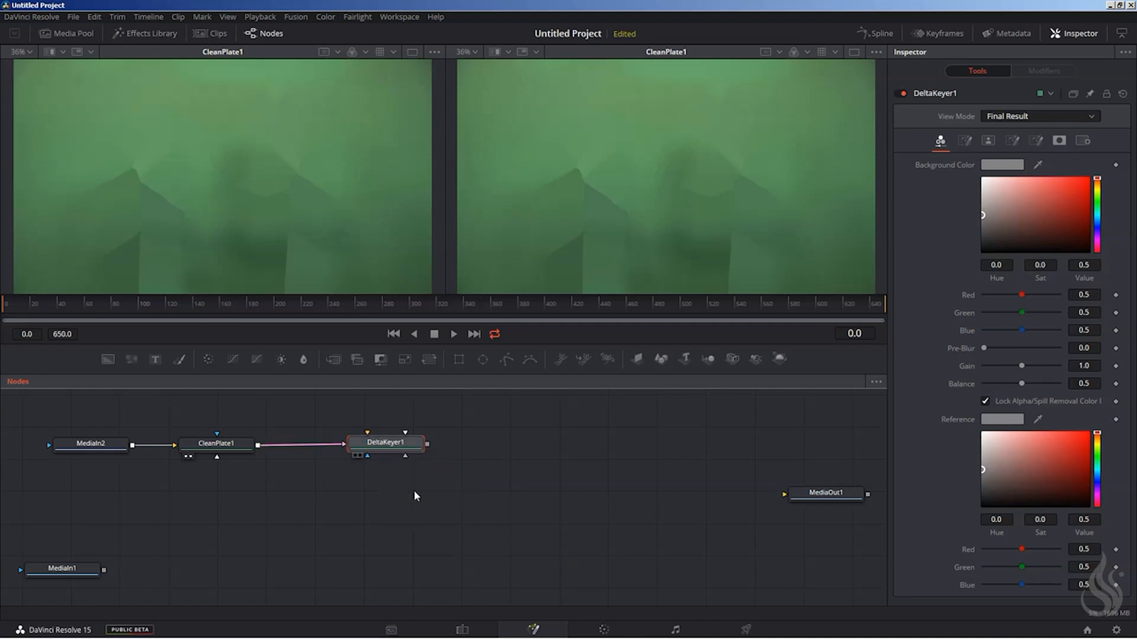
# Lower CleanPlate1 beneath MediaIn2, show MediaIn2 in the first viewer and connect it to the Input of DeltaKeyer1.
pyautogui.moveTo(384, 445); pyautogui.dragTo(395, 497)
pyautogui.moveTo(224, 446); pyautogui.dragTo(212, 504)
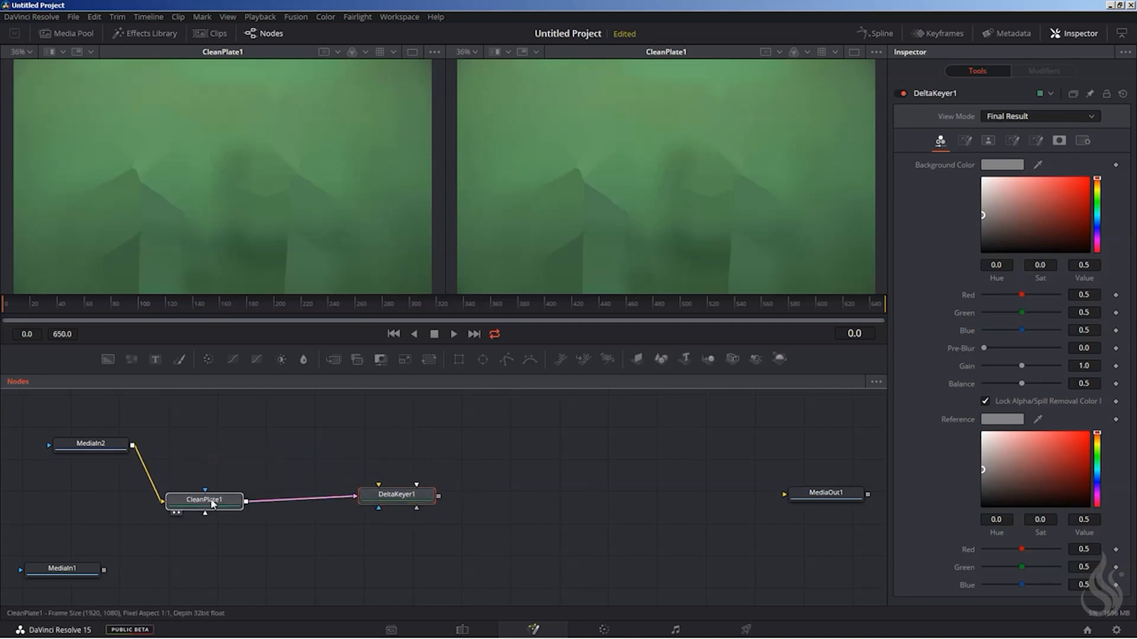
pyautogui.moveTo(363, 498); pyautogui.dragTo(354, 474)
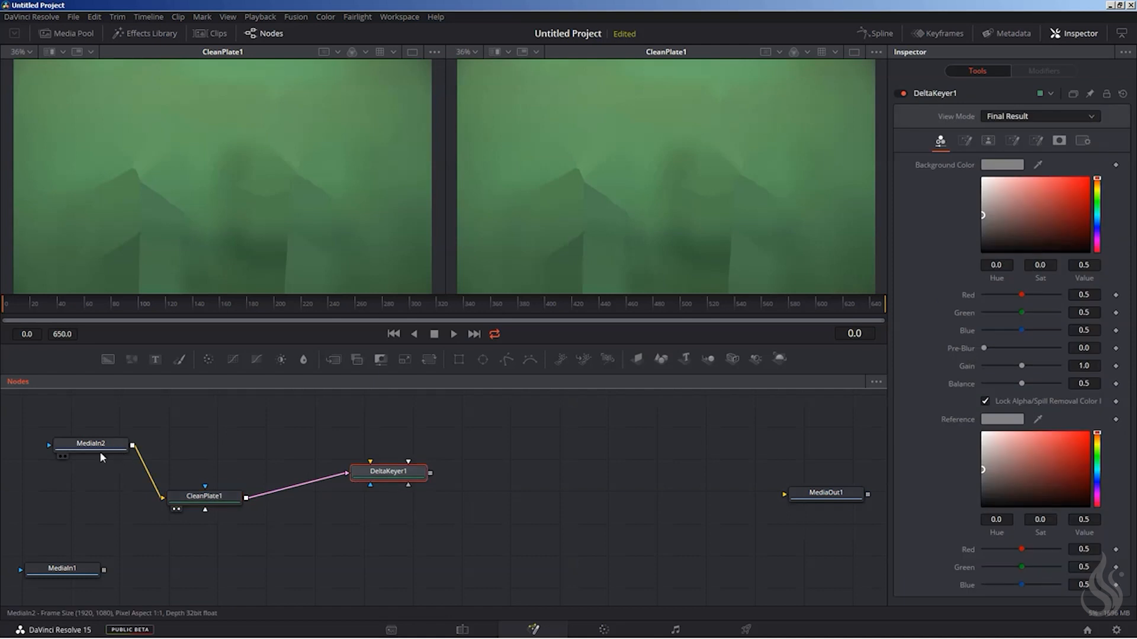
pyautogui.moveTo(98, 445); pyautogui.dragTo(142, 143)
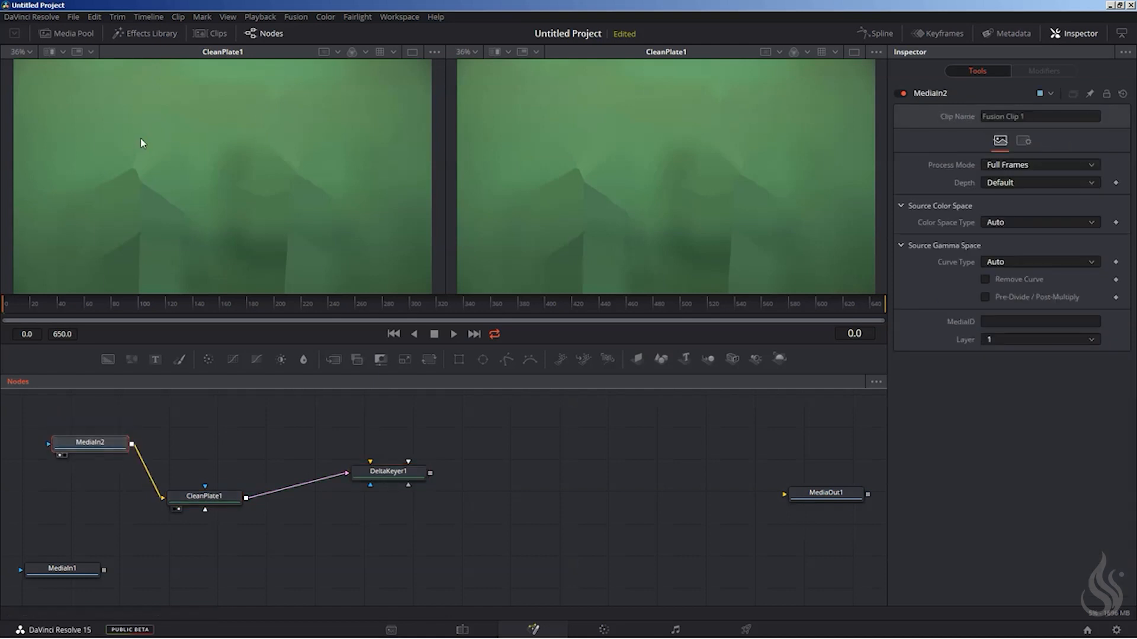
pyautogui.moveTo(131, 444); pyautogui.dragTo(378, 475)
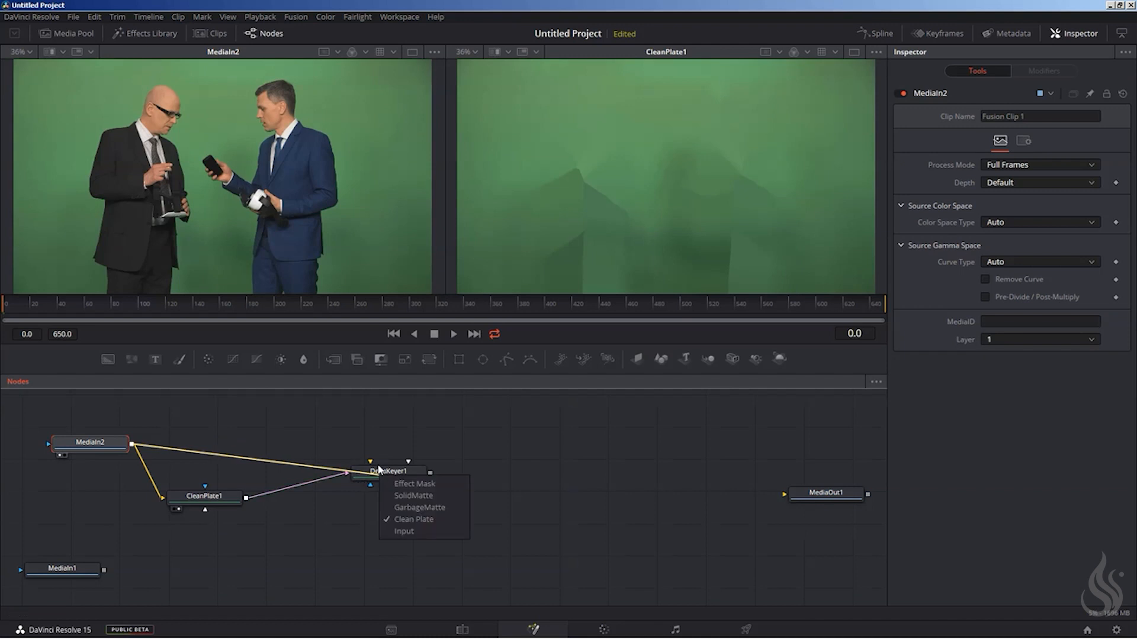
pyautogui.click(405, 531)
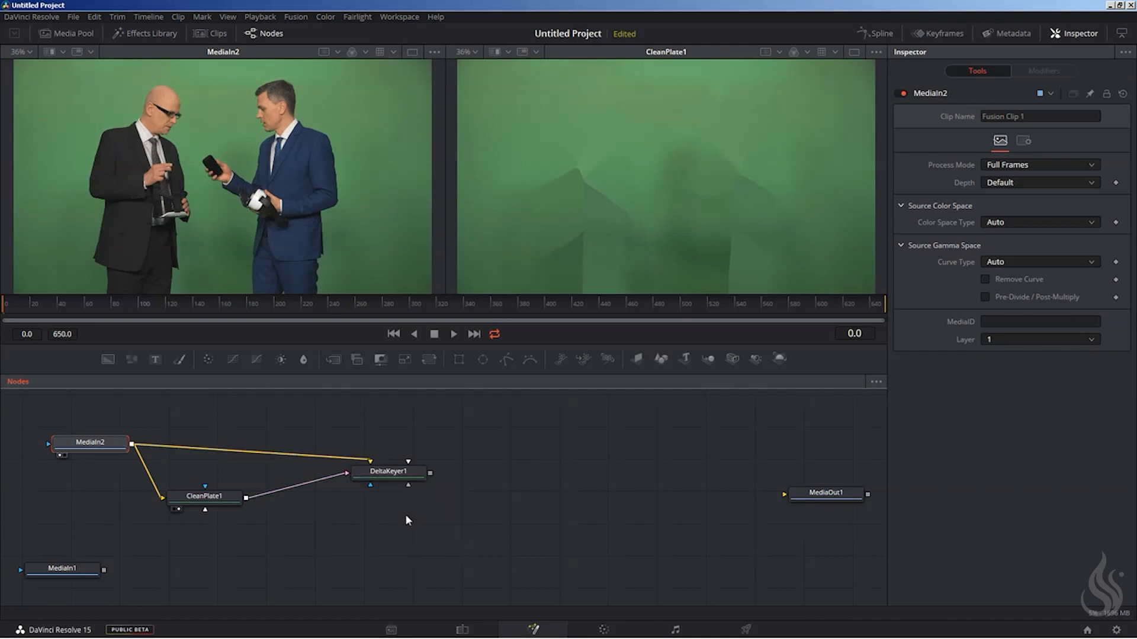
pyautogui.moveTo(380, 474); pyautogui.dragTo(380, 462)
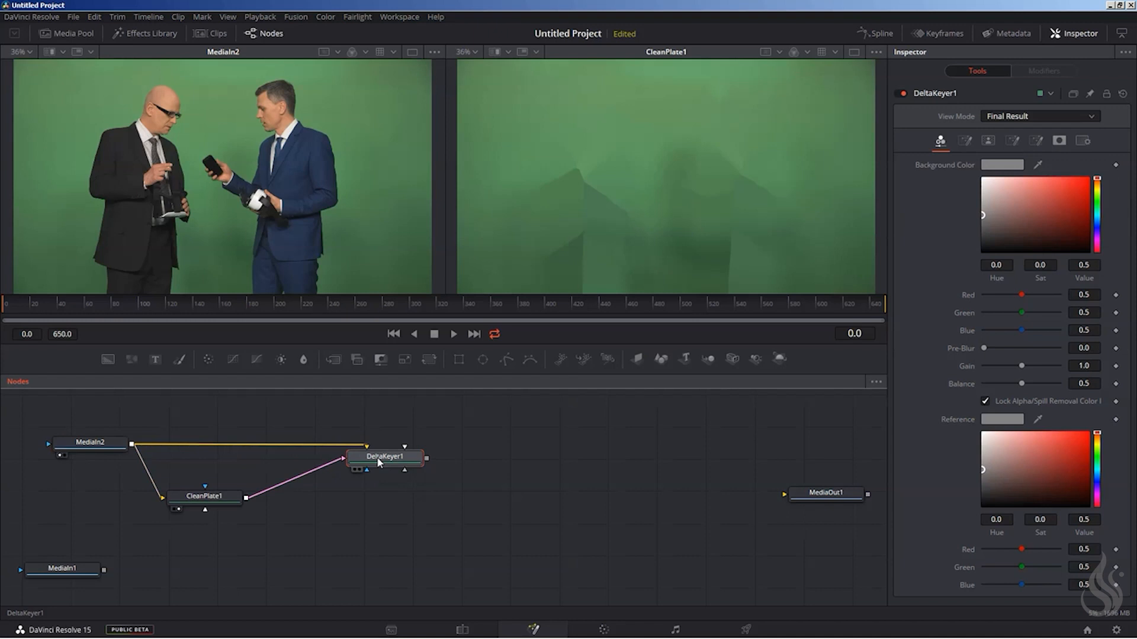
pyautogui.rightClick(378, 459)
pyautogui.click(271, 460)
pyautogui.moveTo(125, 443); pyautogui.dragTo(397, 456)
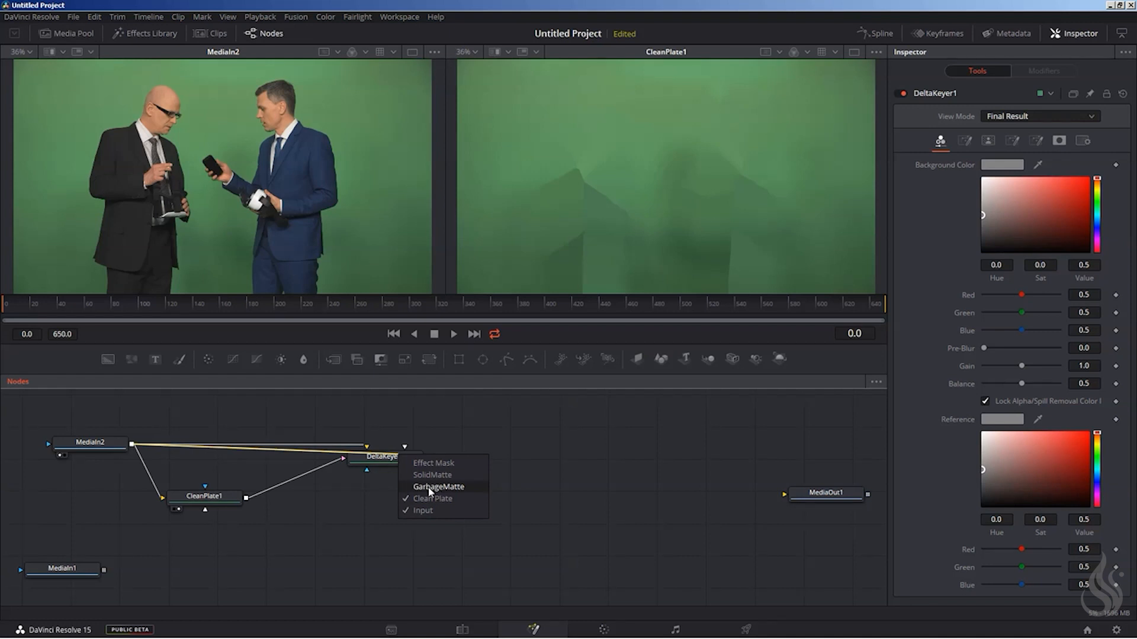
pyautogui.click(104, 445)
# Move DeltaKeyer1 slightly closer to CleanPlate1, showing CleanPlate1 in the first viewer and DeltaKeyer1 in the second.
pyautogui.moveTo(379, 460); pyautogui.dragTo(357, 457)
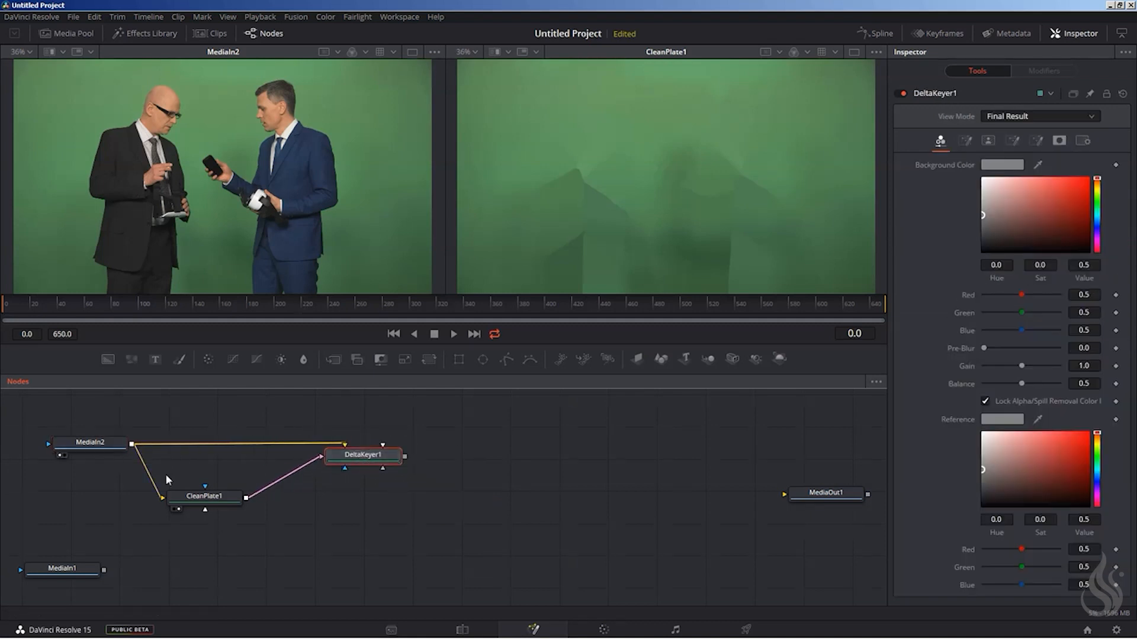
pyautogui.click(173, 509)
pyautogui.moveTo(381, 459); pyautogui.dragTo(627, 204)
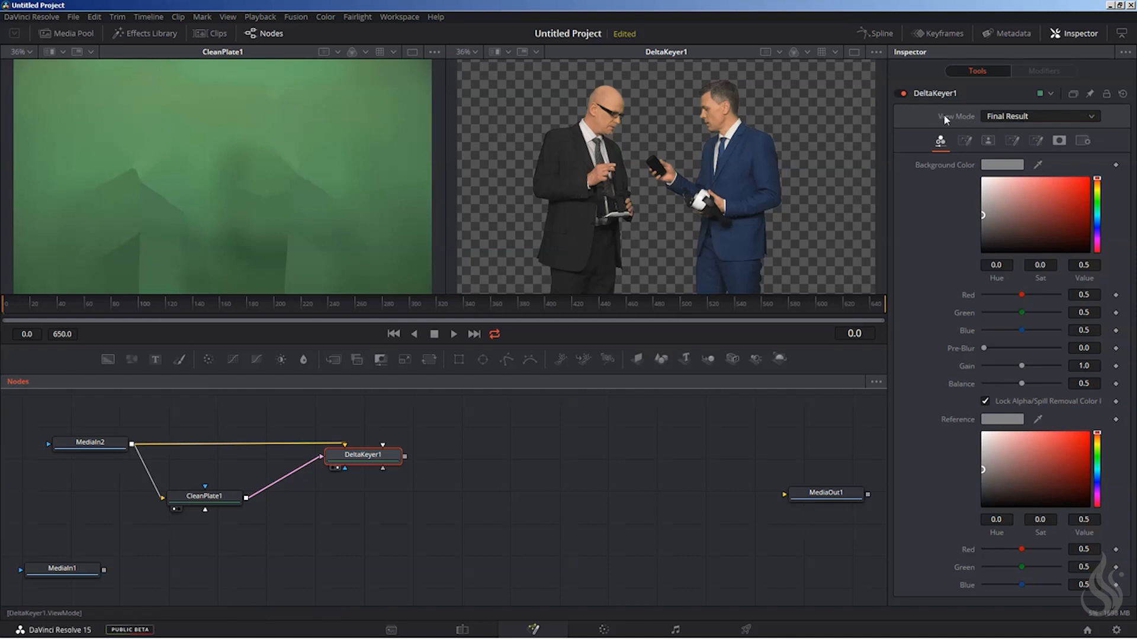
# Switch DeltaKeyer1 to the Matte view and lower the matte's high threshold to 0.689.
pyautogui.click(1035, 116)
pyautogui.click(1014, 140)
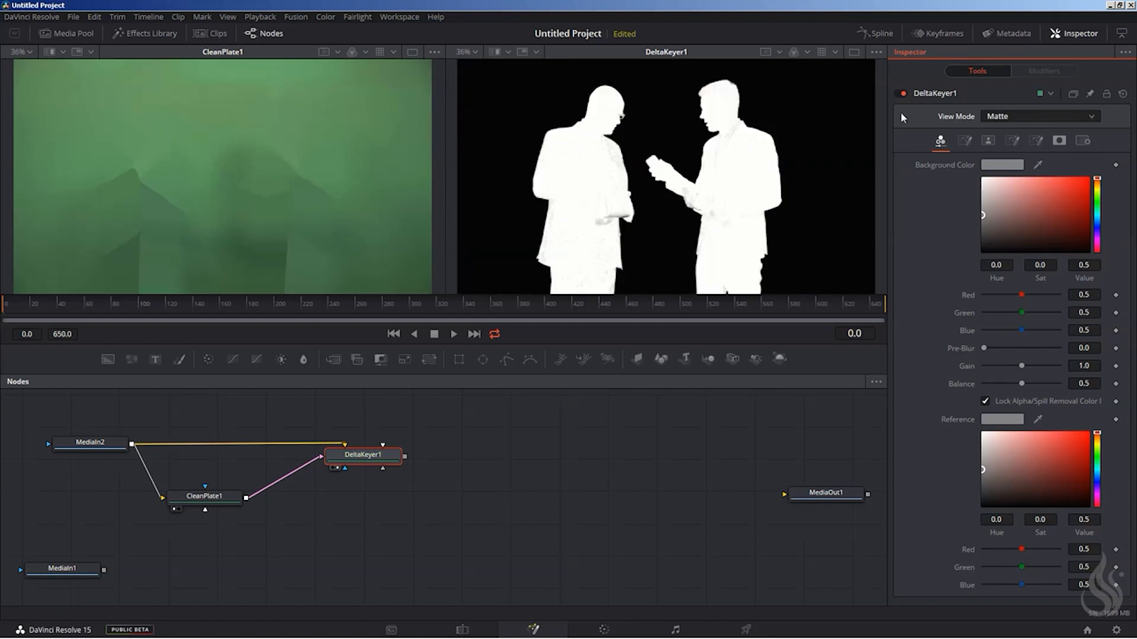
pyautogui.click(986, 140)
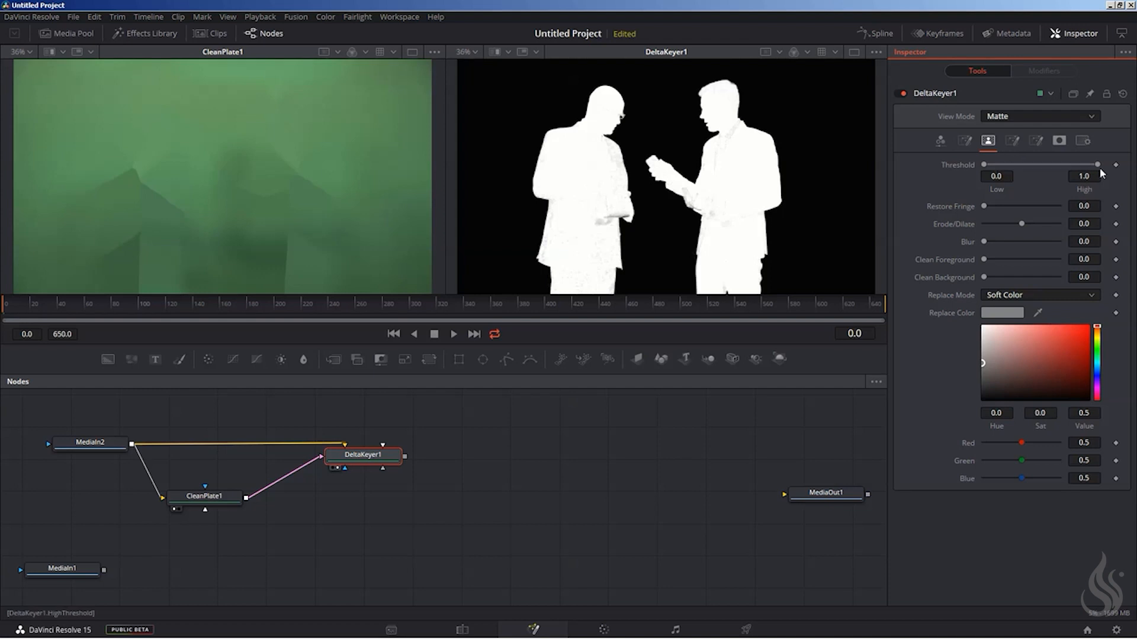
pyautogui.moveTo(1096, 165)
pyautogui.mouseDown()
pyautogui.moveTo(1046, 165)
pyautogui.moveTo(1101, 162)
pyautogui.mouseUp()
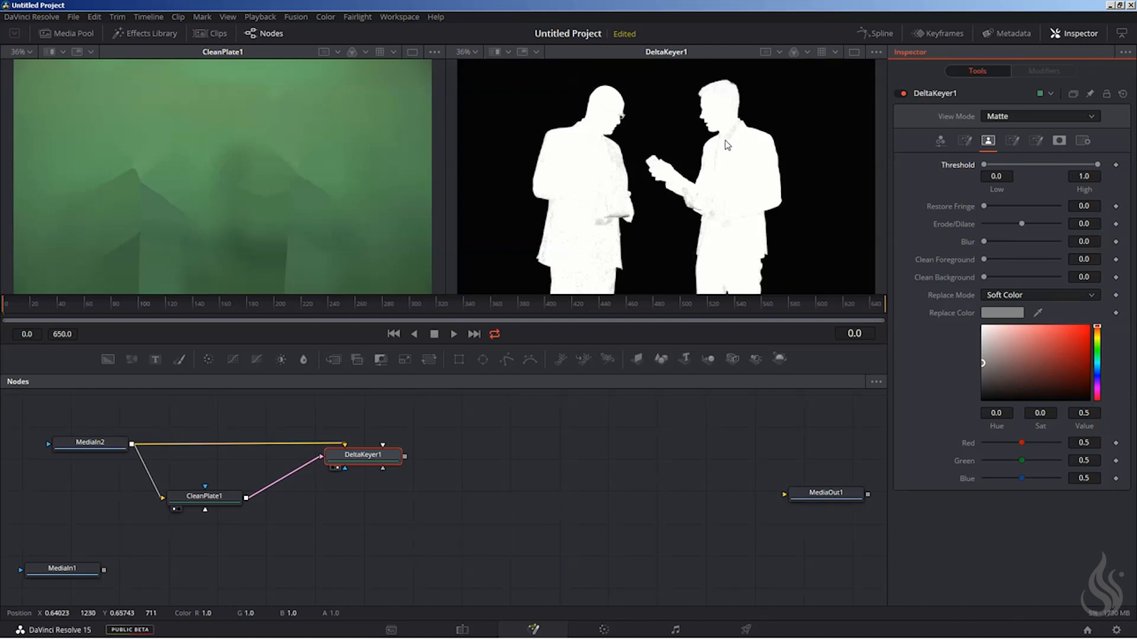
pyautogui.moveTo(1097, 166); pyautogui.dragTo(1088, 164)
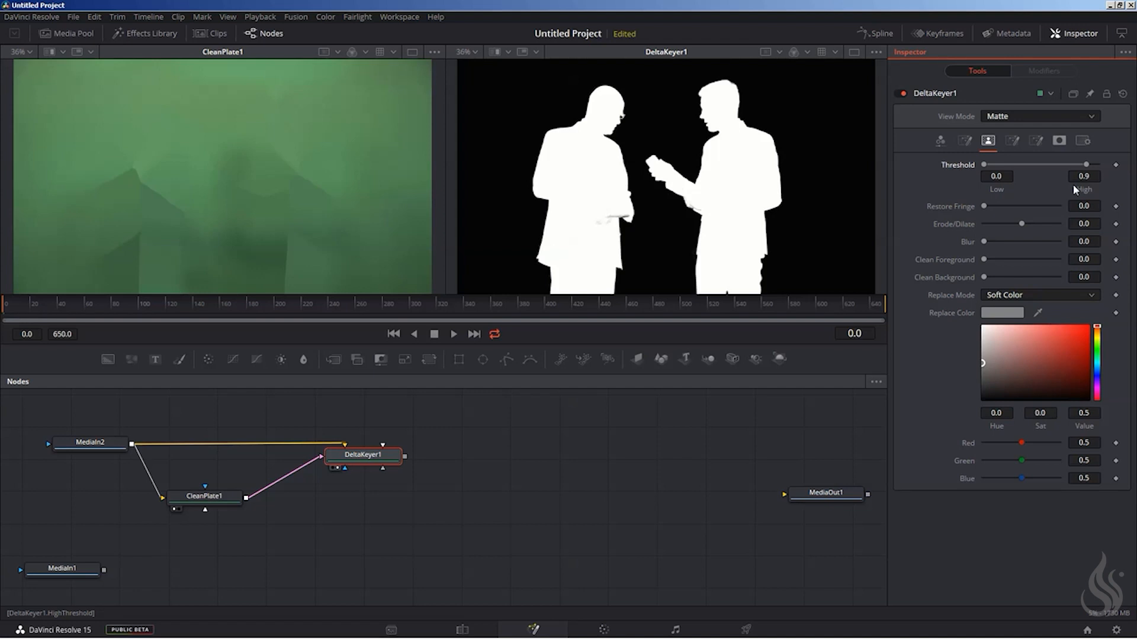
pyautogui.moveTo(1086, 164); pyautogui.dragTo(1079, 167)
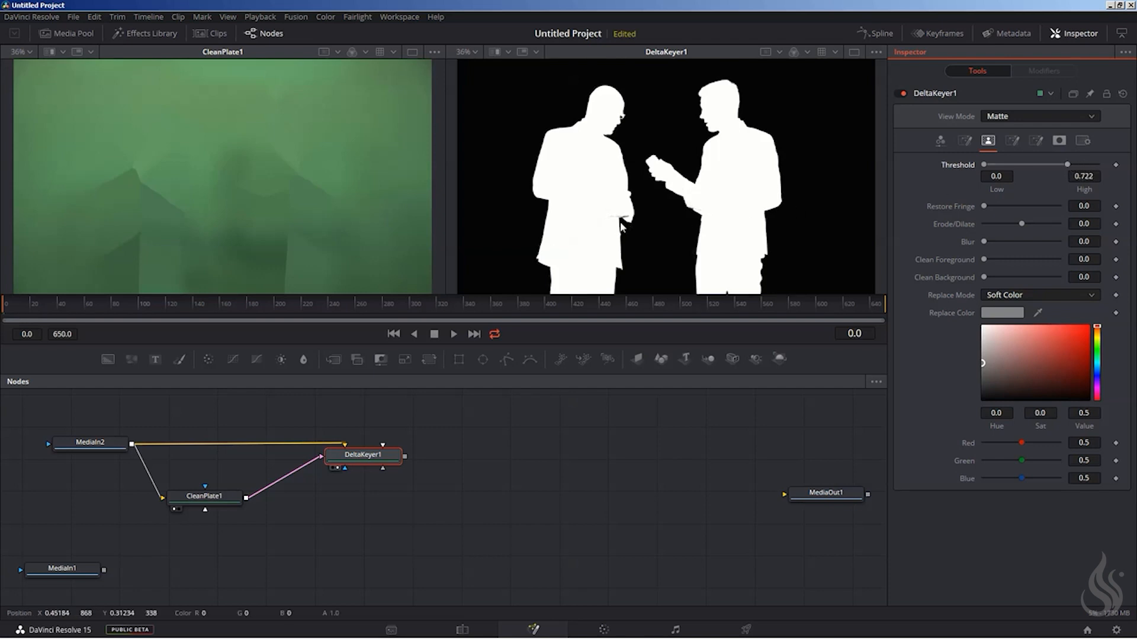
pyautogui.moveTo(1062, 165); pyautogui.dragTo(1060, 165)
# Compare the Final Result and Matte views, lower DeltaKeyer1's high threshold to 0.672 and return to Final Result.
pyautogui.click(1022, 116)
pyautogui.click(1016, 169)
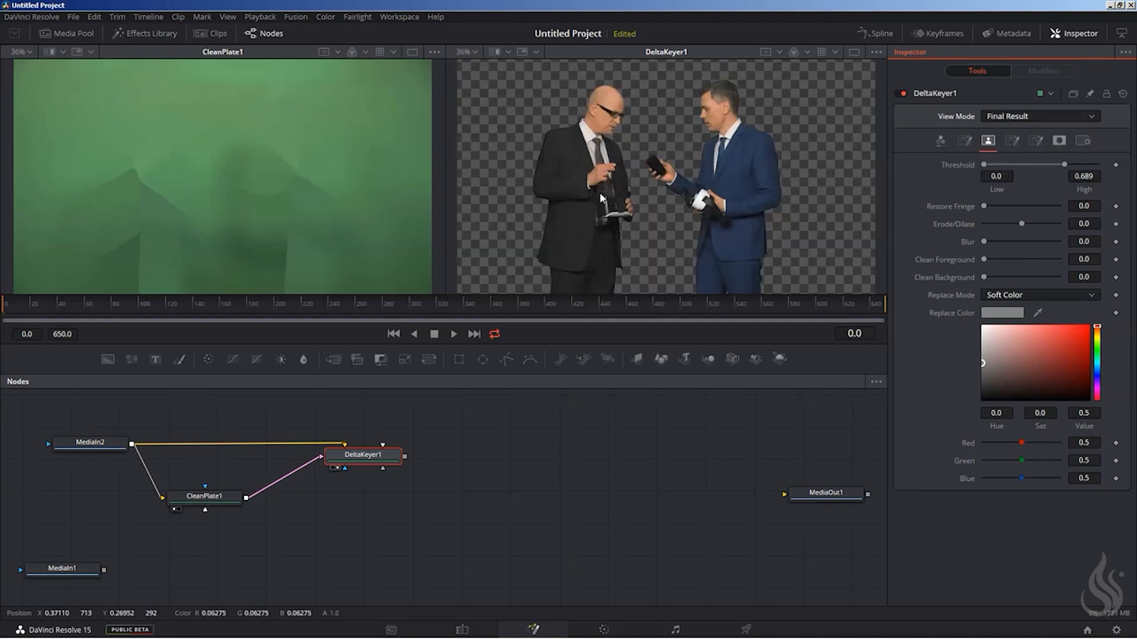
pyautogui.click(1014, 116)
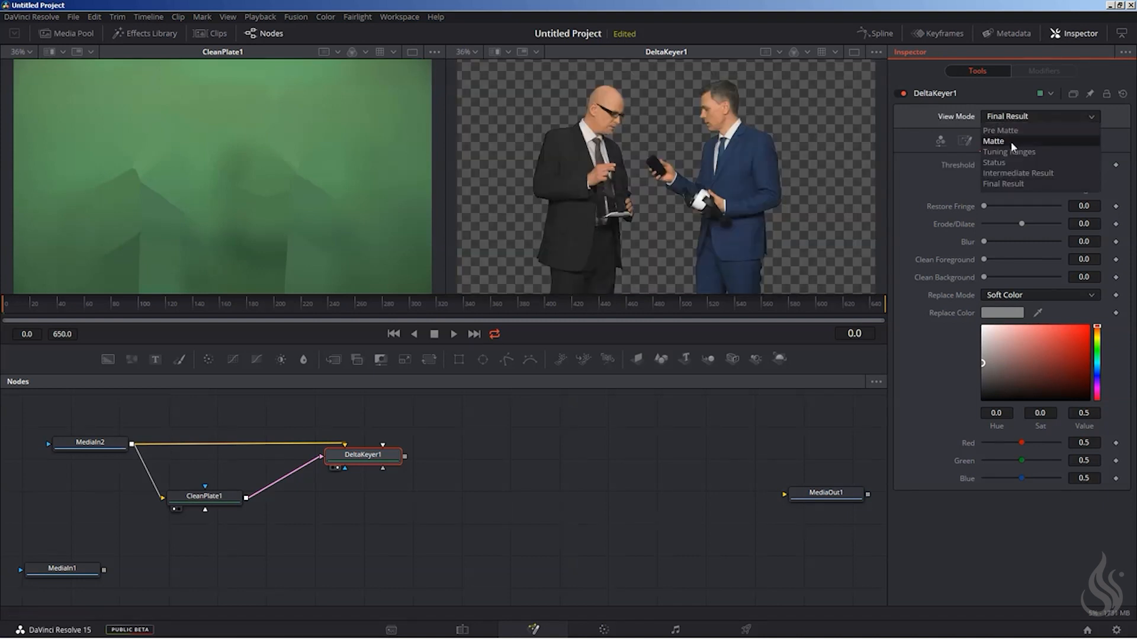
pyautogui.click(1007, 142)
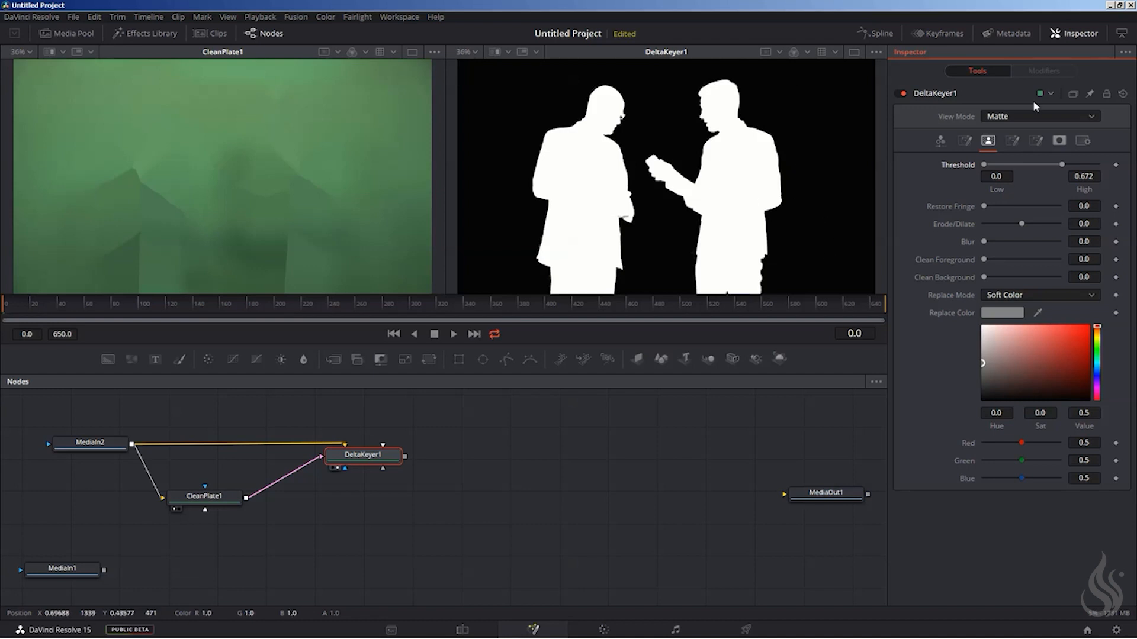
pyautogui.click(1003, 118)
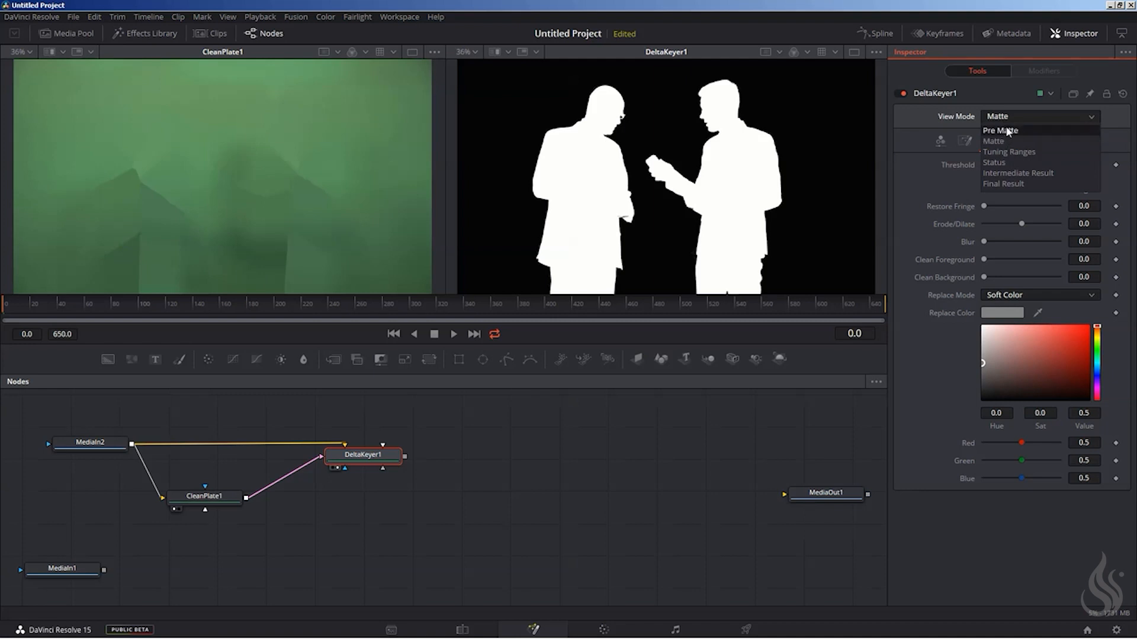
pyautogui.click(1009, 184)
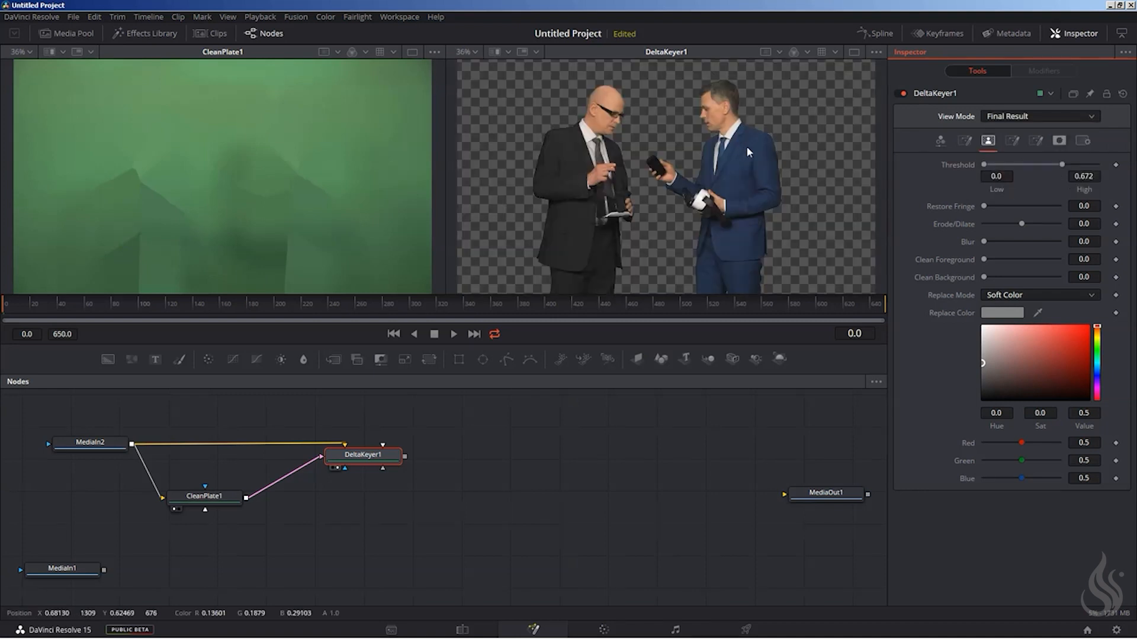
# Examine the keyed edges of the man in the blue suit up close, from head and shoulders to jacket and trousers.
pyautogui.scroll(6, 746, 146)
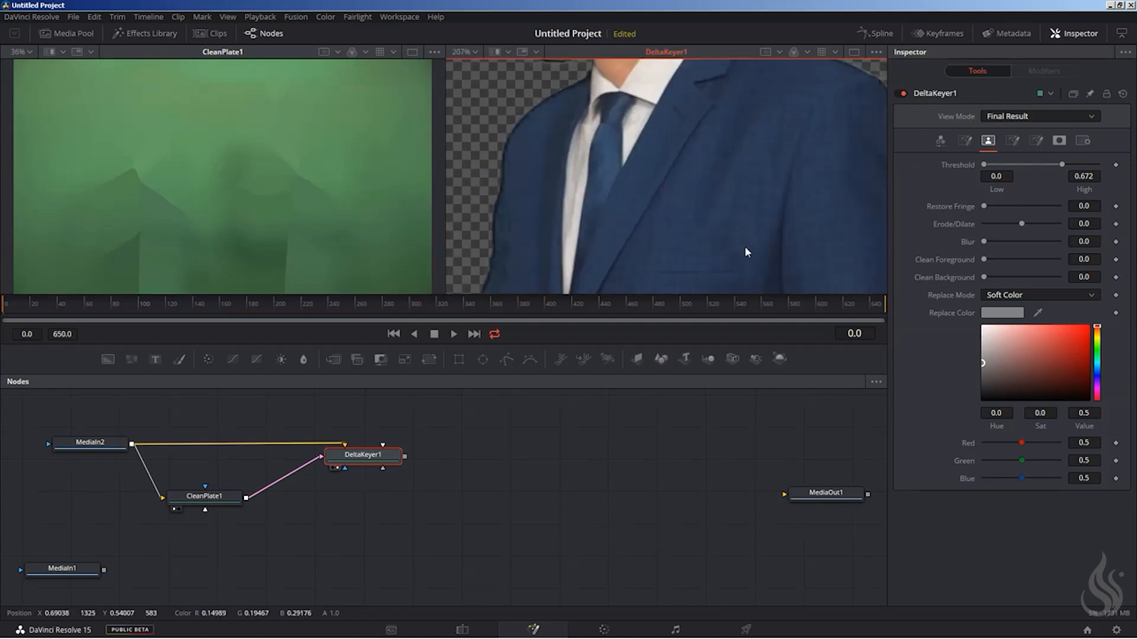
pyautogui.moveTo(716, 94); pyautogui.dragTo(744, 262)
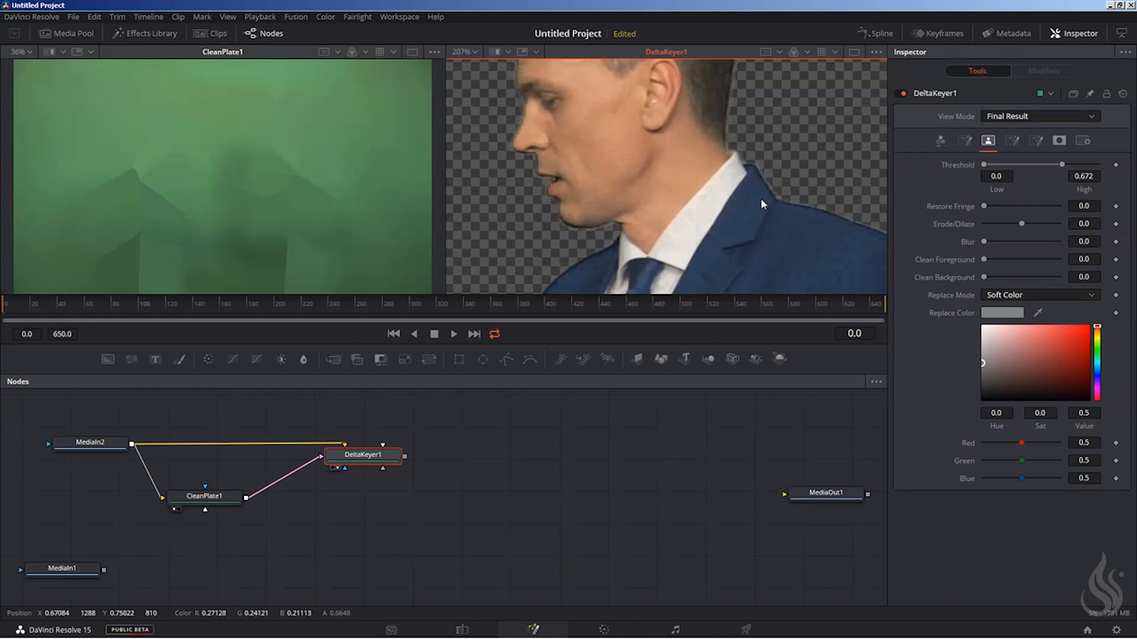
pyautogui.moveTo(815, 220); pyautogui.dragTo(645, 48)
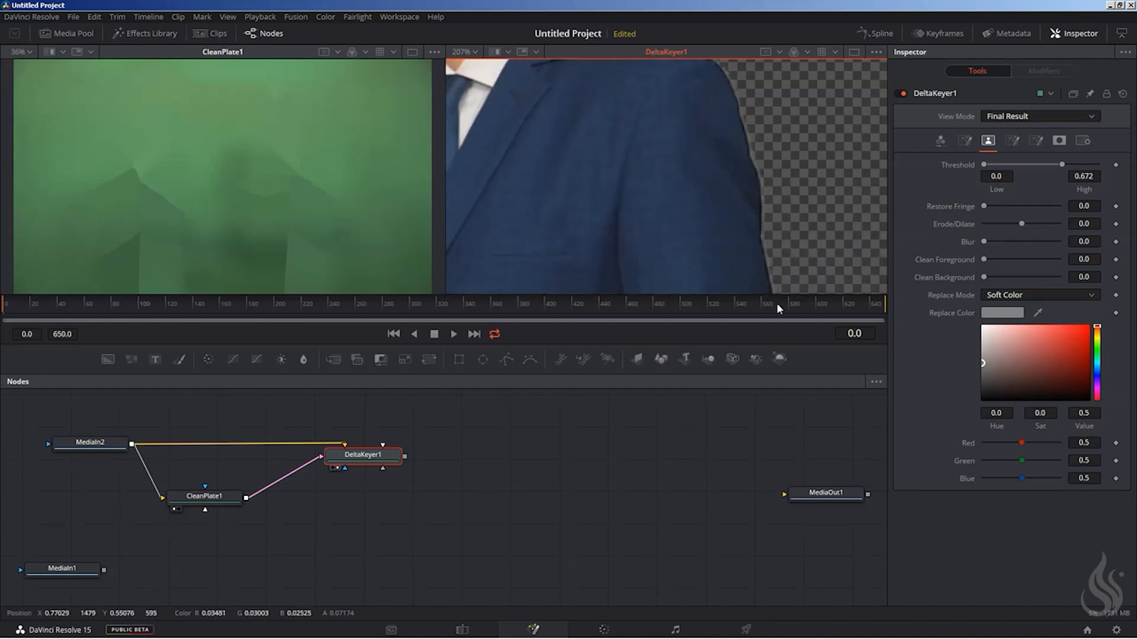
pyautogui.moveTo(777, 303); pyautogui.dragTo(677, 109)
pyautogui.moveTo(664, 236); pyautogui.dragTo(780, 66)
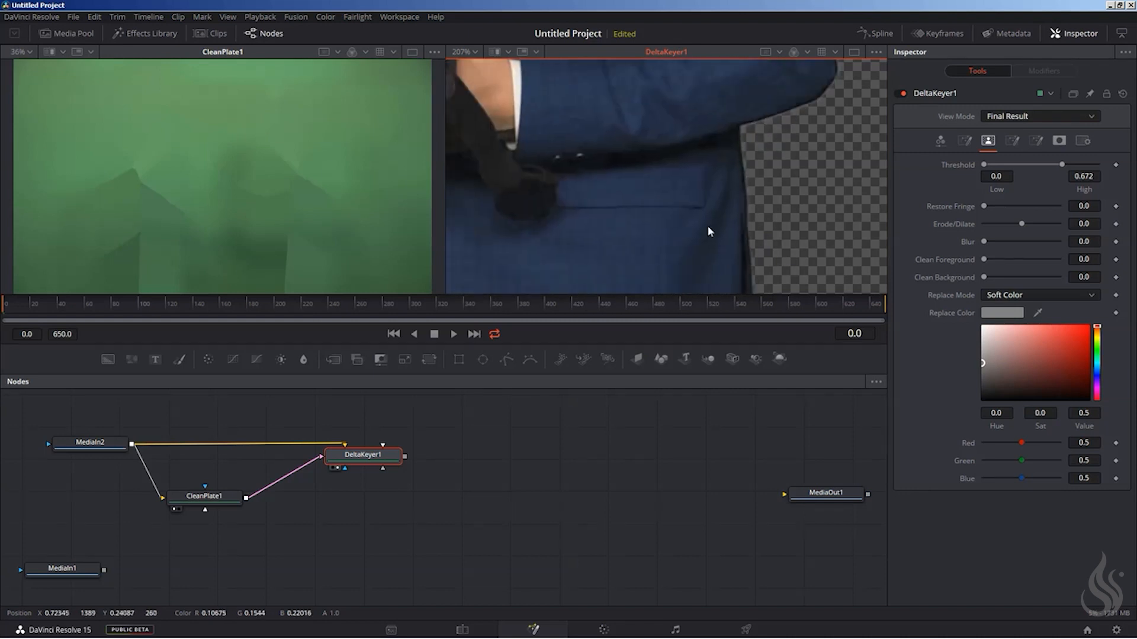
pyautogui.moveTo(707, 225); pyautogui.dragTo(684, 100)
pyautogui.moveTo(659, 243); pyautogui.dragTo(656, 18)
pyautogui.moveTo(645, 152); pyautogui.dragTo(783, 297)
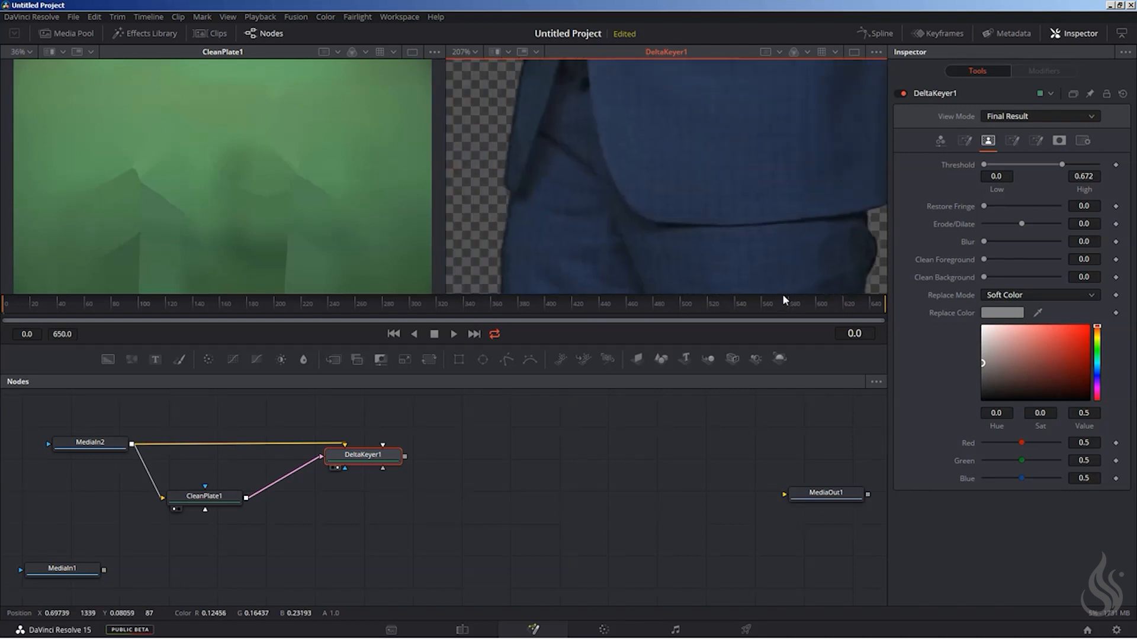
pyautogui.moveTo(521, 242); pyautogui.dragTo(618, 306)
pyautogui.moveTo(592, 112); pyautogui.dragTo(616, 284)
pyautogui.moveTo(600, 143); pyautogui.dragTo(551, 278)
pyautogui.moveTo(594, 71); pyautogui.dragTo(537, 284)
pyautogui.moveTo(598, 133); pyautogui.dragTo(716, 244)
pyautogui.moveTo(737, 179); pyautogui.dragTo(787, 198)
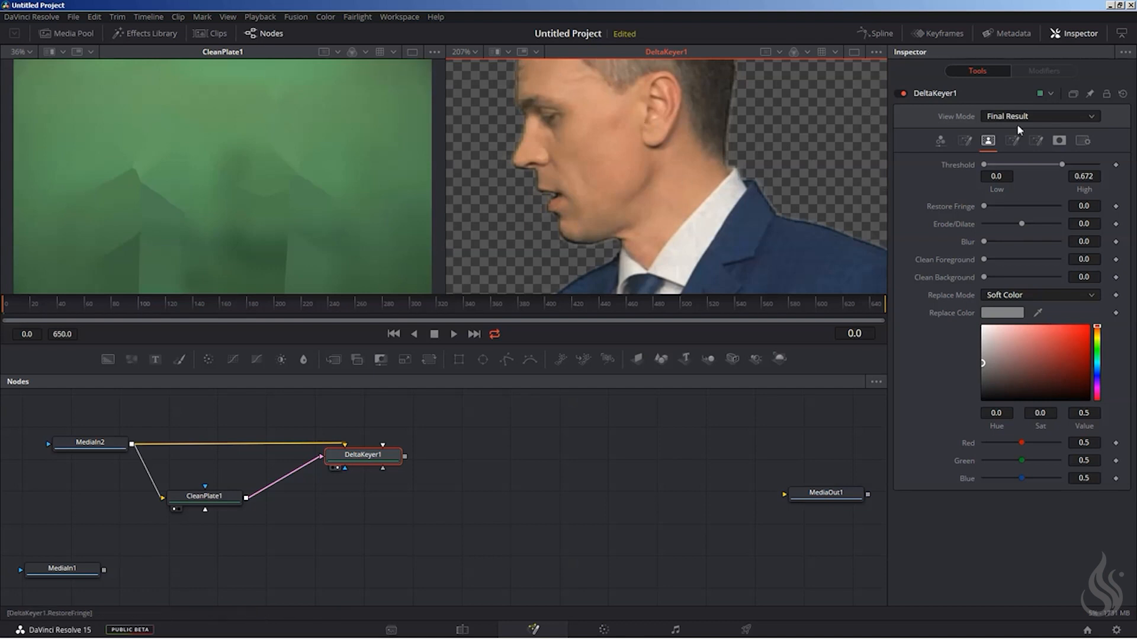
# Try the Well Done and Burnt spill methods in DeltaKeyer1's fringe settings, ending on Well Done.
pyautogui.click(1012, 140)
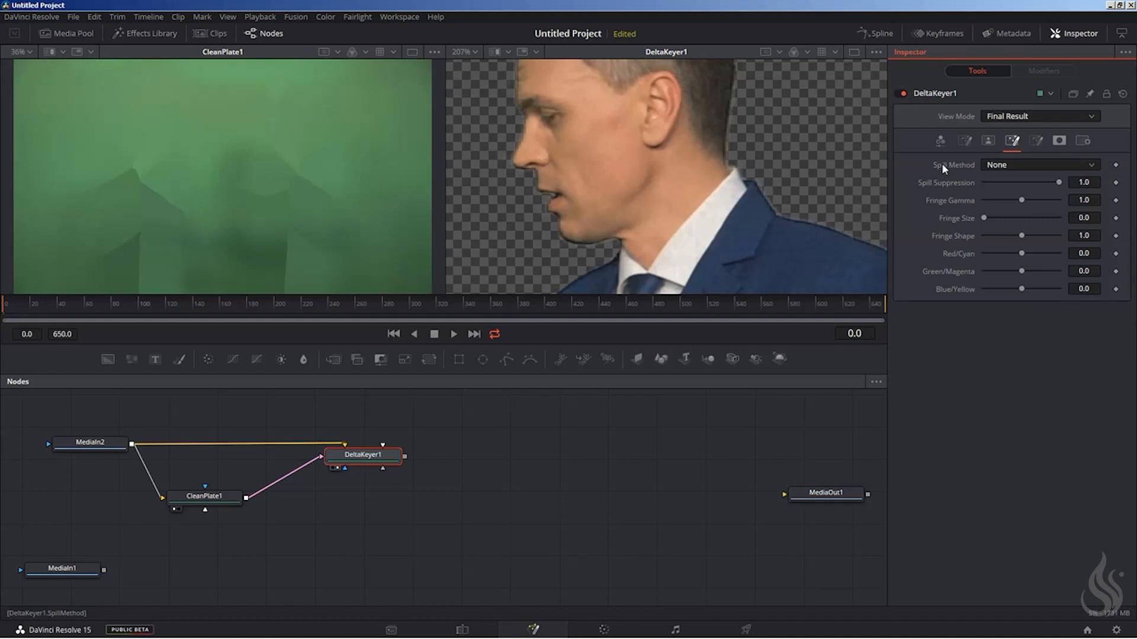
pyautogui.click(999, 167)
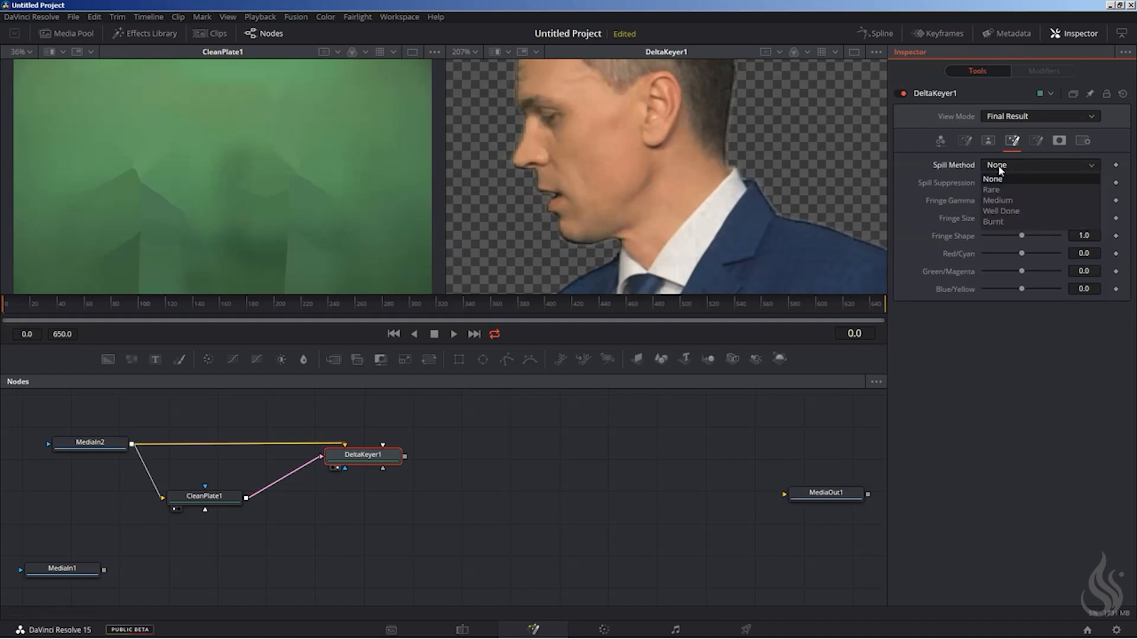
pyautogui.click(1002, 210)
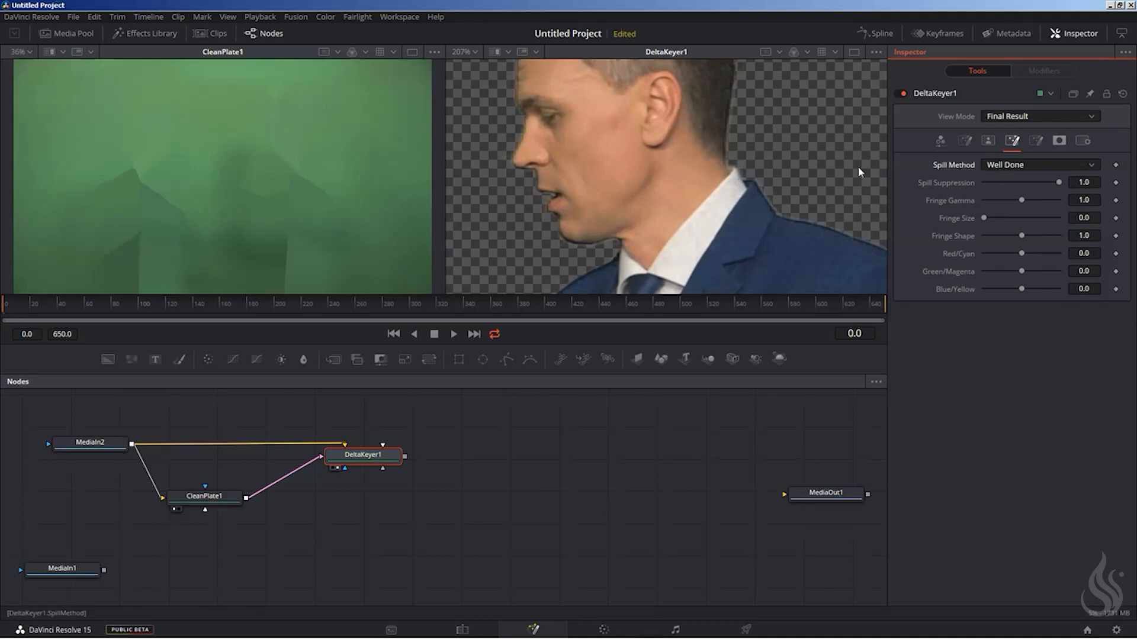
pyautogui.click(995, 166)
pyautogui.click(997, 225)
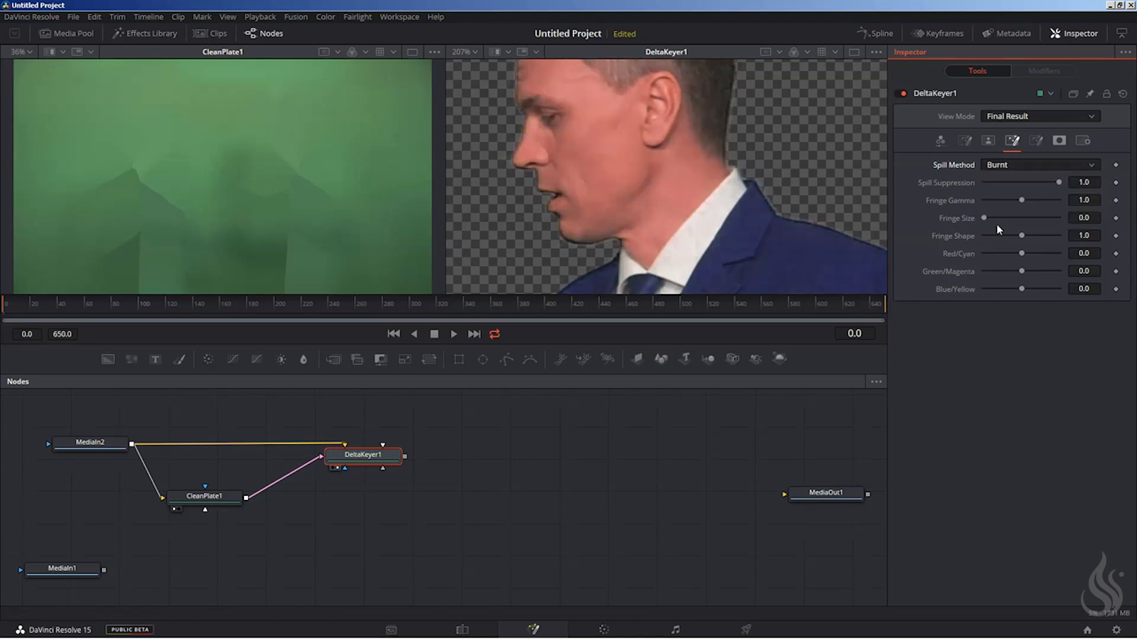
pyautogui.click(994, 166)
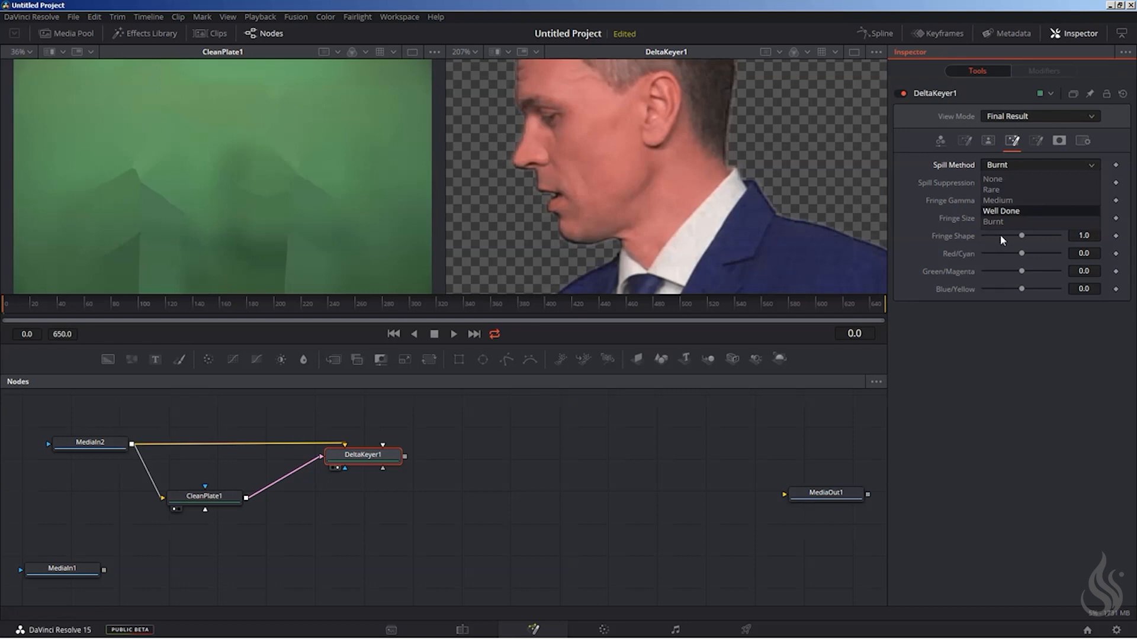
pyautogui.click(996, 208)
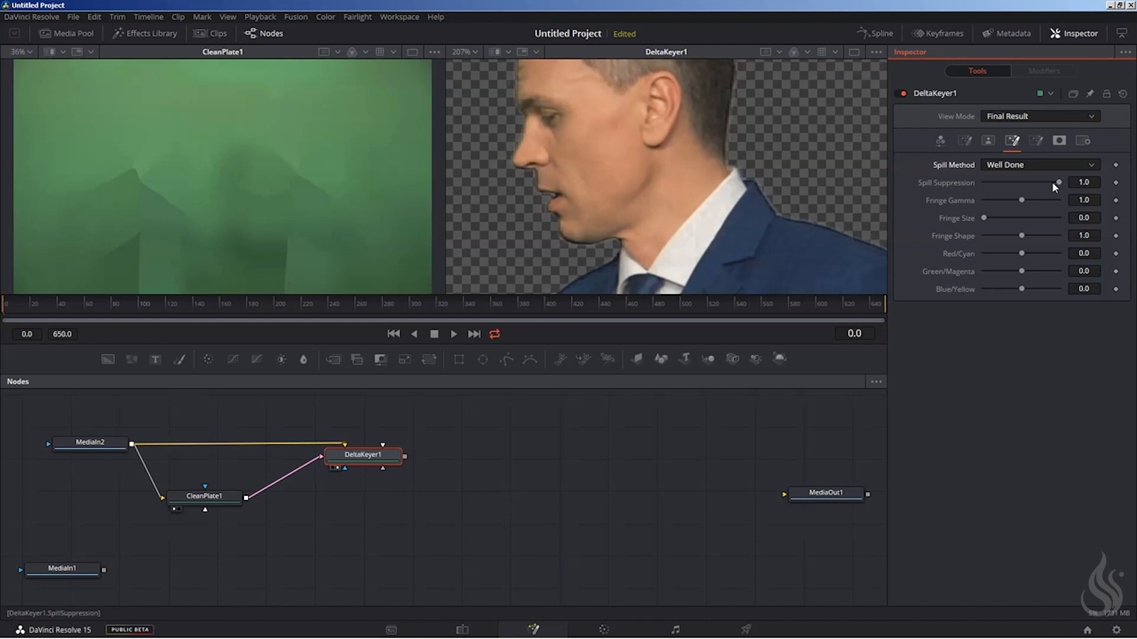
# Set DeltaKeyer1's spill method to Burnt with spill suppression at 0.37 and check the face and jacket.
pyautogui.click(1018, 165)
pyautogui.click(996, 220)
pyautogui.moveTo(1059, 183); pyautogui.dragTo(1011, 183)
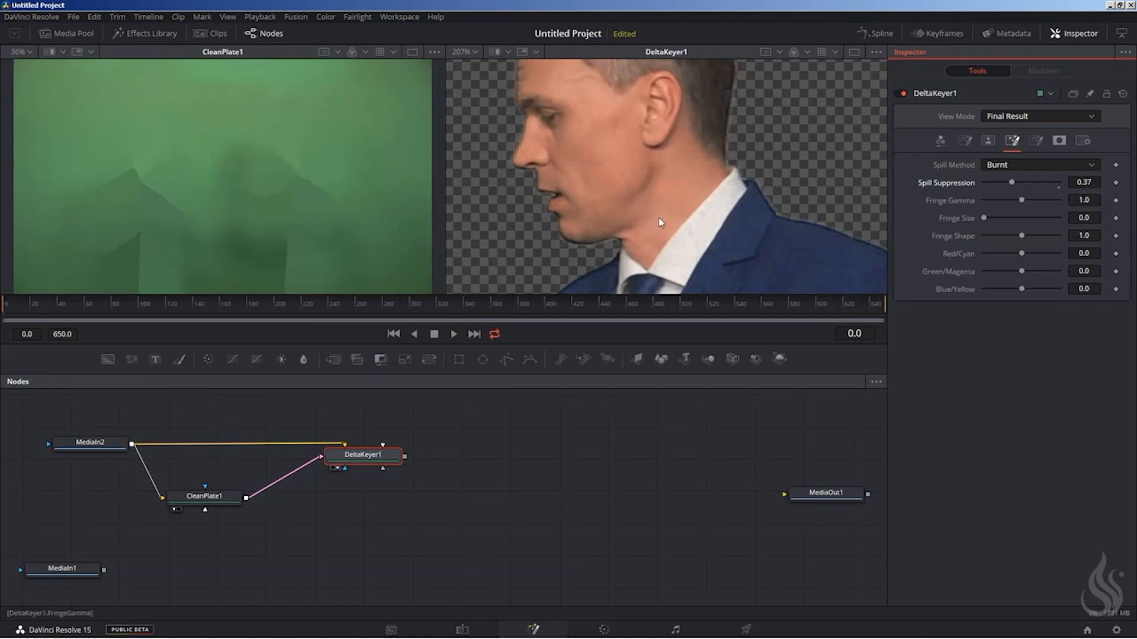
pyautogui.scroll(-3, 710, 172)
pyautogui.scroll(3, 703, 244)
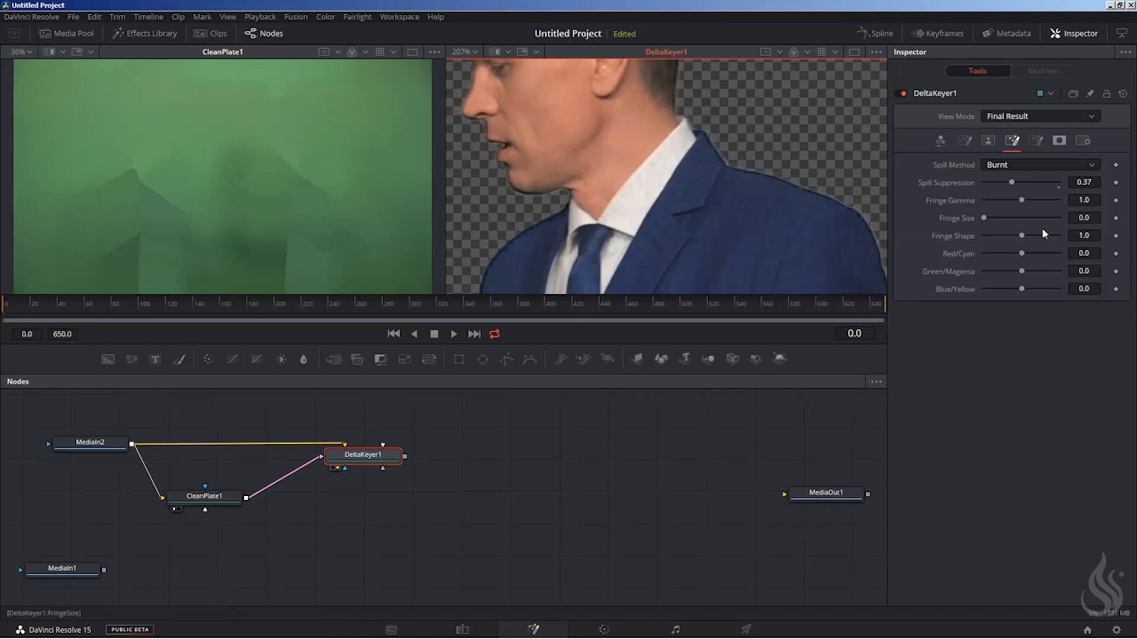
# Return the spill method to Well Done with spill suppression at 1.0 and check the skin tones.
pyautogui.click(997, 165)
pyautogui.click(1001, 216)
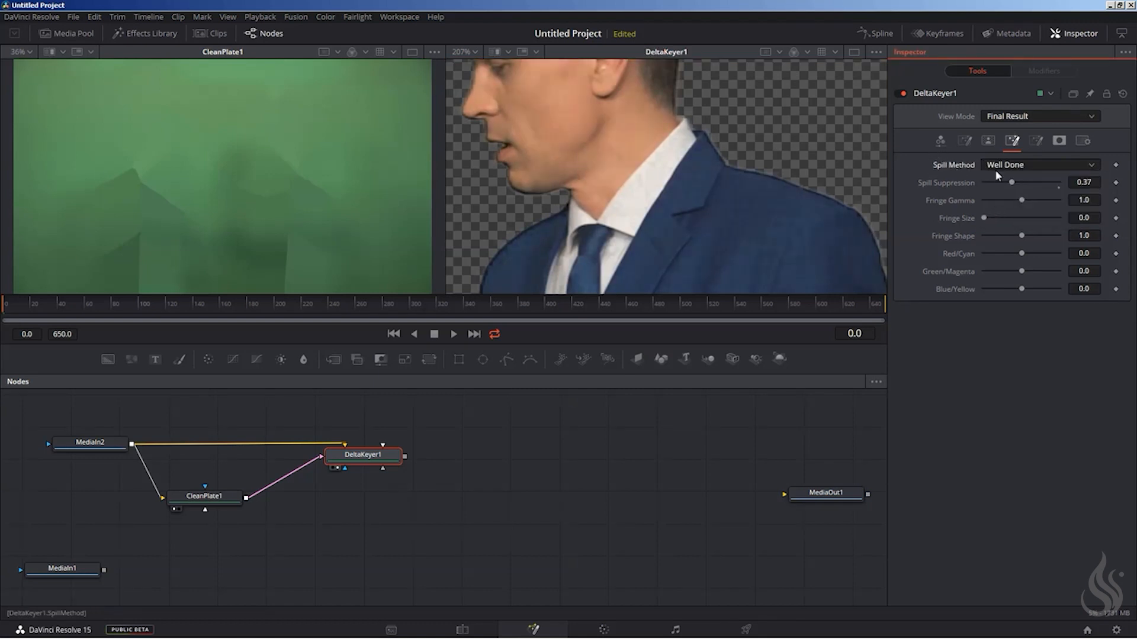
pyautogui.moveTo(578, 129); pyautogui.dragTo(668, 218)
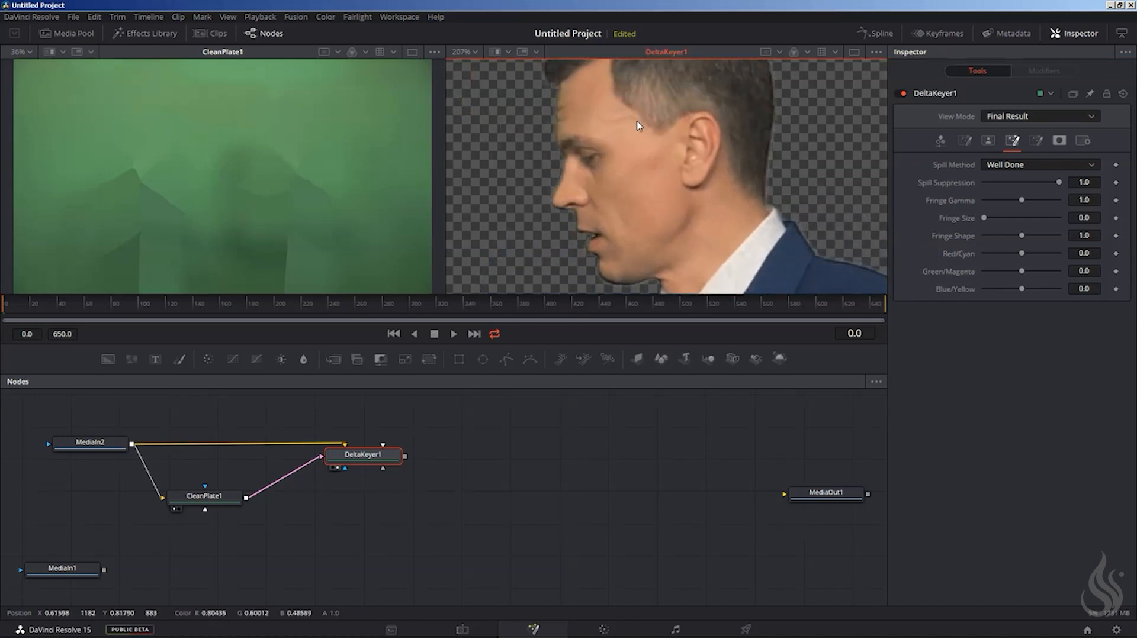
# Set DeltaKeyer1's spill method to Burnt and reduce spill suppression to 0.268.
pyautogui.click(1038, 165)
pyautogui.click(1000, 221)
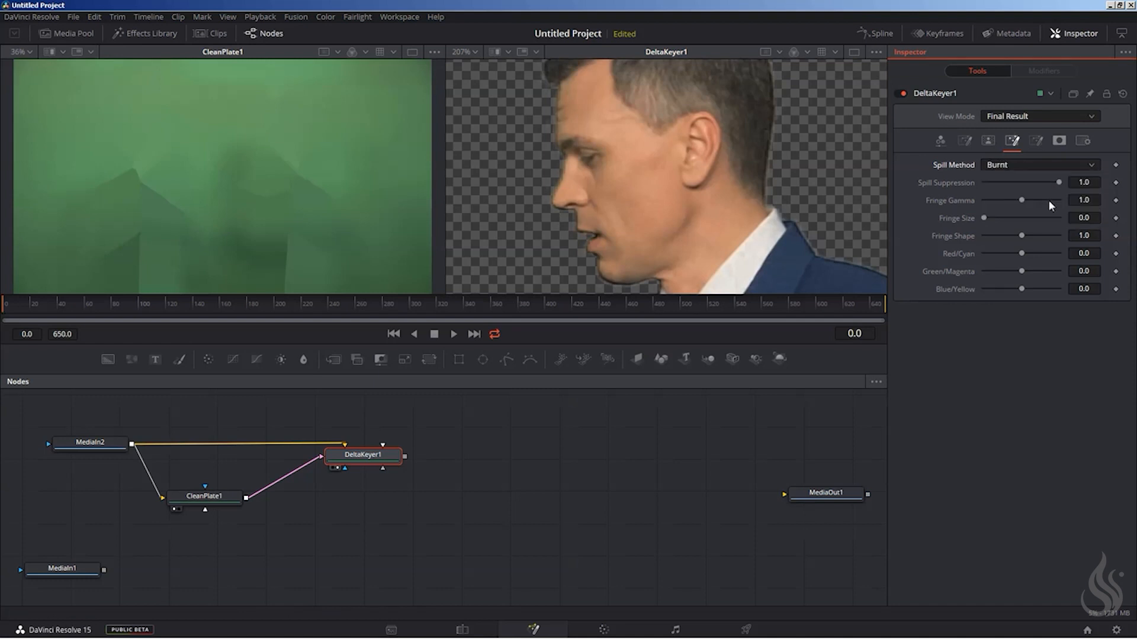
pyautogui.moveTo(1053, 183); pyautogui.dragTo(1002, 181)
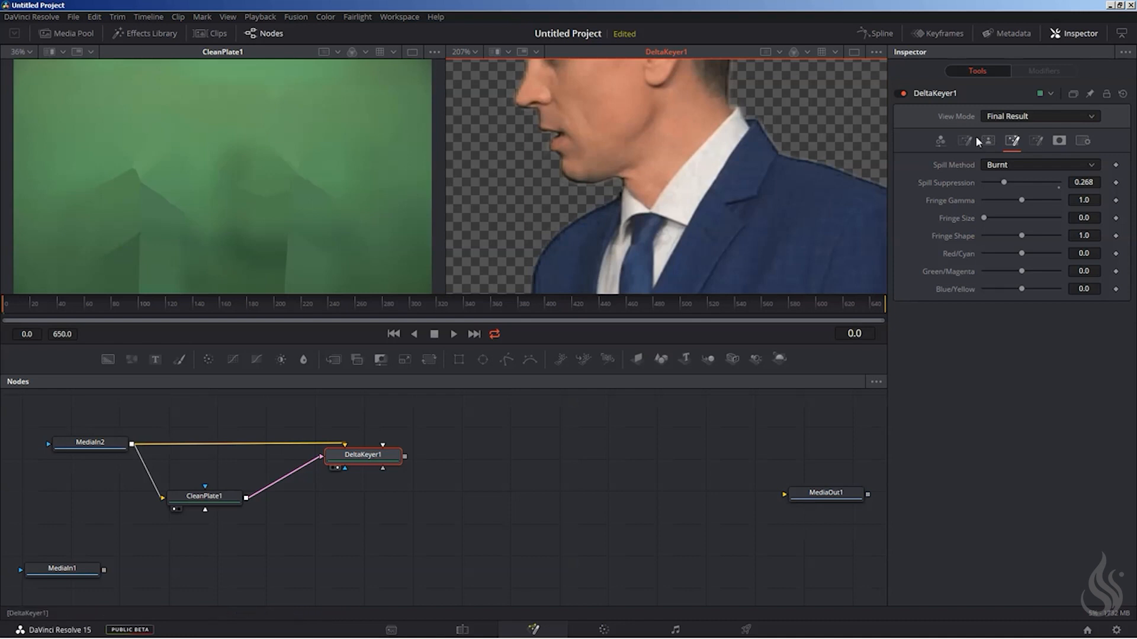
# Compare the Matte and Final Result views along the man's face and shoulder edges.
pyautogui.click(993, 116)
pyautogui.click(995, 137)
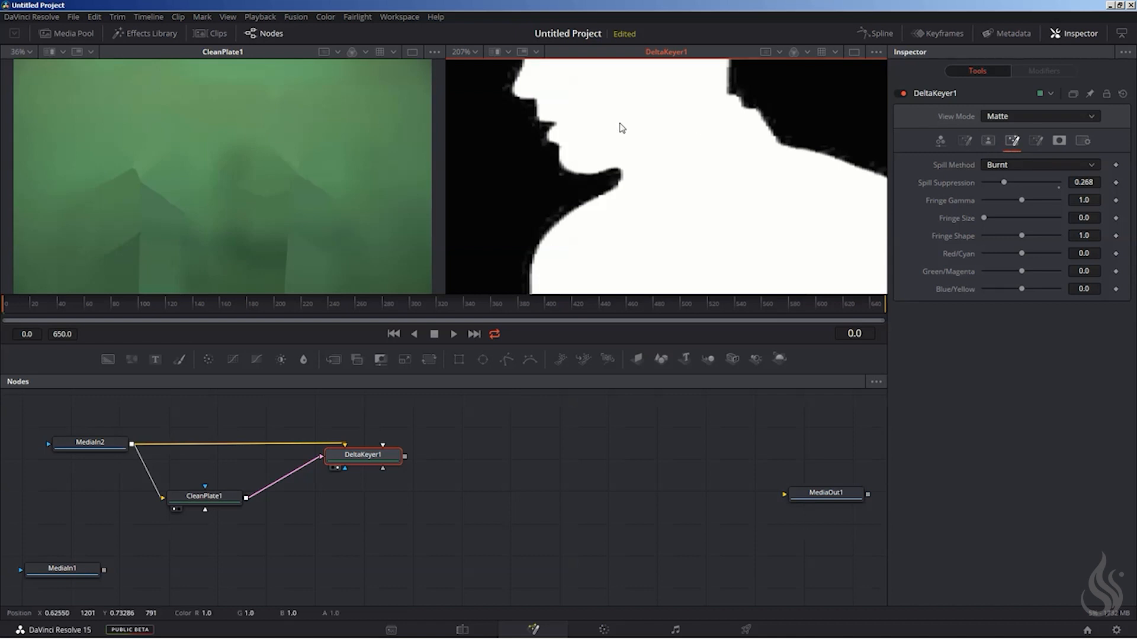
pyautogui.click(1018, 115)
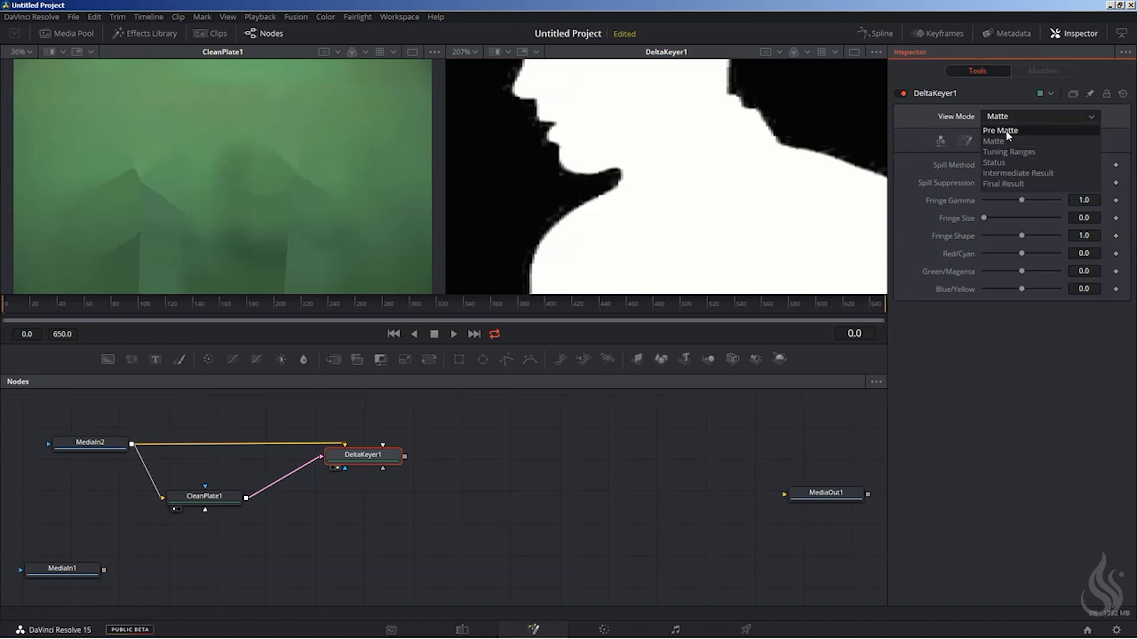
pyautogui.click(1001, 183)
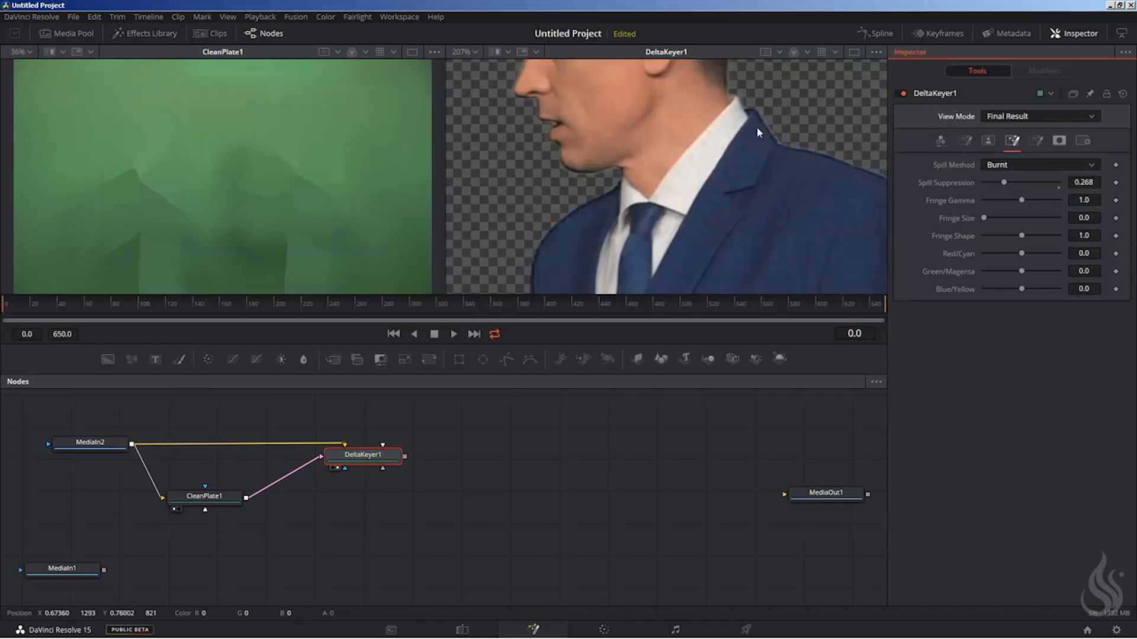
pyautogui.moveTo(828, 168)
pyautogui.mouseDown()
pyautogui.moveTo(731, 163)
pyautogui.moveTo(831, 176)
pyautogui.mouseUp()
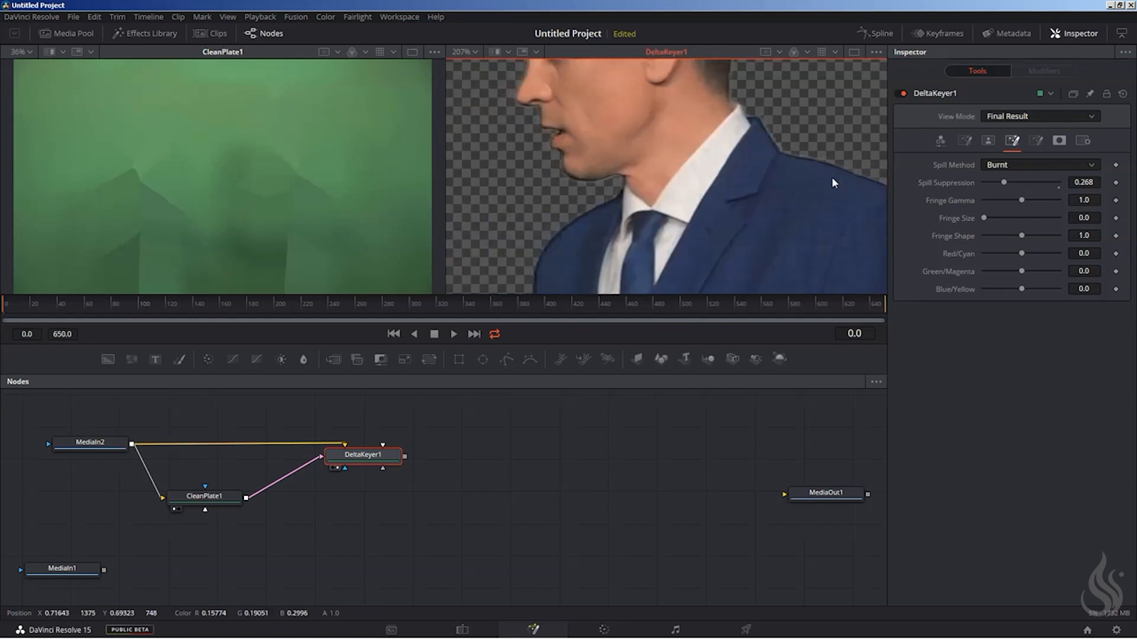
# Switch DeltaKeyer1 to the Matte view and raise the matte's Clean Background to 0.00118.
pyautogui.click(1001, 117)
pyautogui.click(1001, 146)
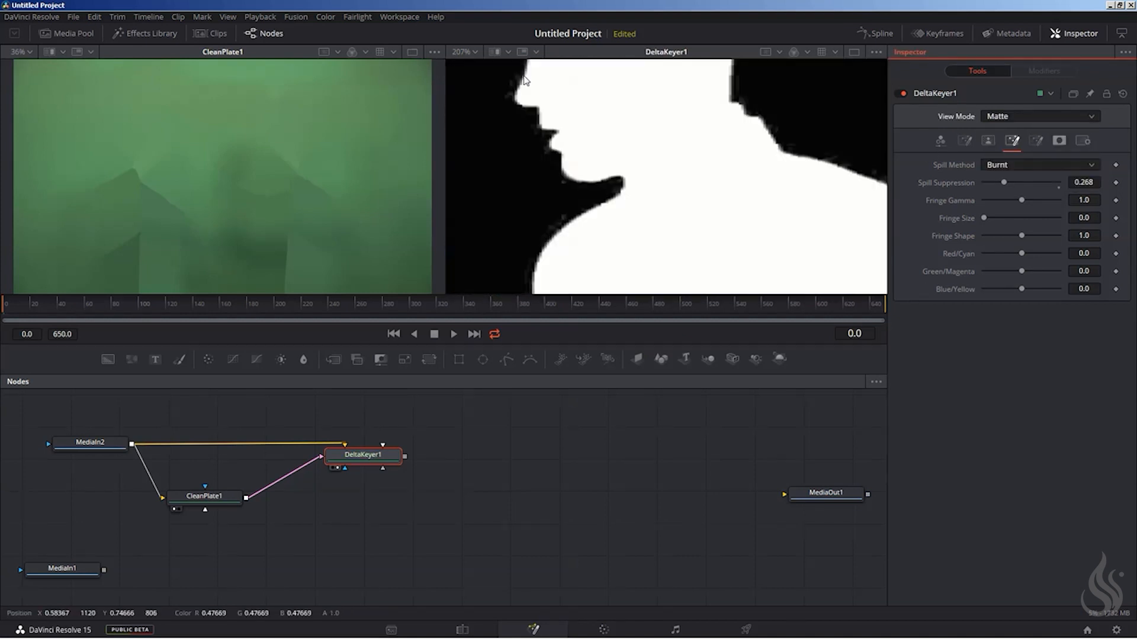
pyautogui.moveTo(572, 205)
pyautogui.mouseDown()
pyautogui.moveTo(649, 136)
pyautogui.moveTo(561, 222)
pyautogui.mouseUp()
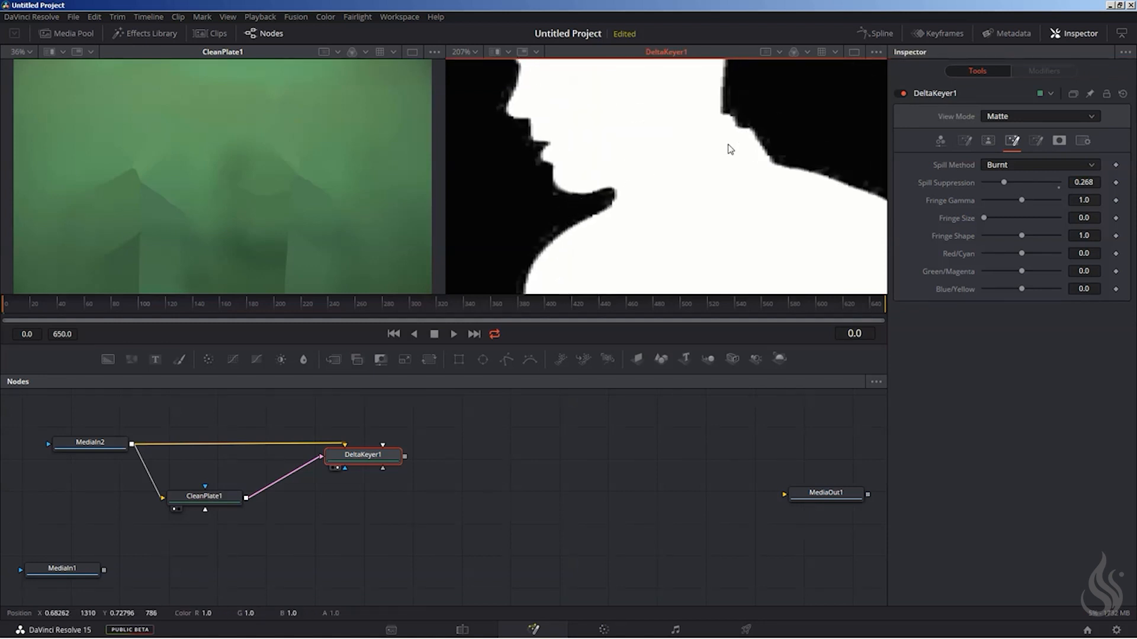
pyautogui.click(987, 140)
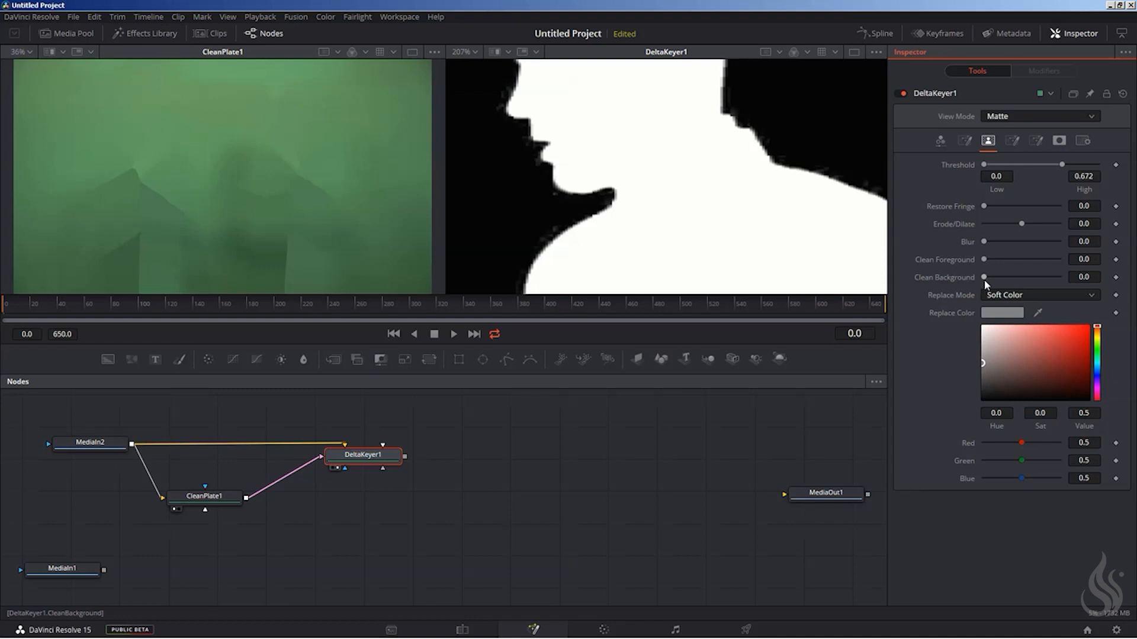
pyautogui.moveTo(984, 278); pyautogui.dragTo(997, 274)
pyautogui.moveTo(998, 280); pyautogui.dragTo(992, 278)
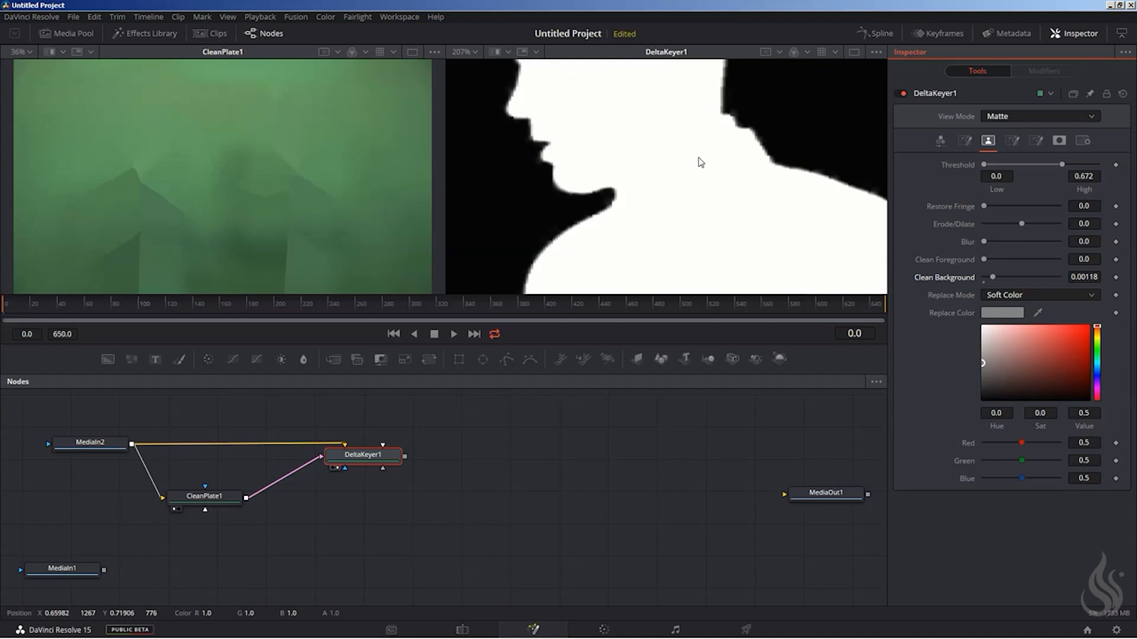
# Switch DeltaKeyer1 to Final Result and raise Clean Background slightly to 0.00142.
pyautogui.moveTo(764, 158); pyautogui.dragTo(632, 94)
pyautogui.click(1039, 115)
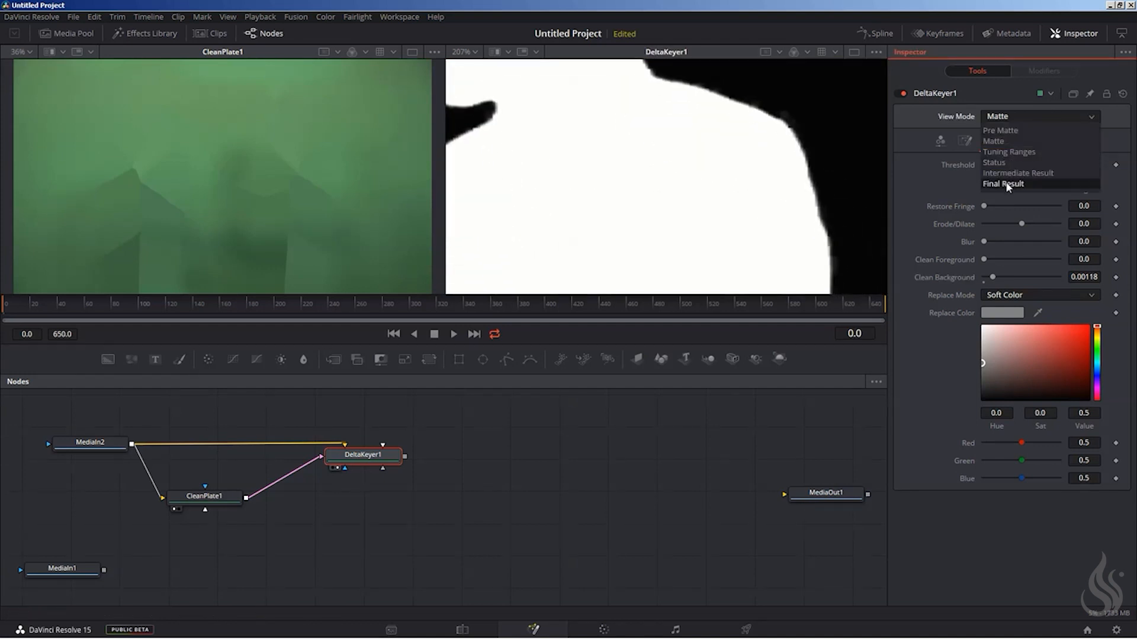
pyautogui.click(1007, 184)
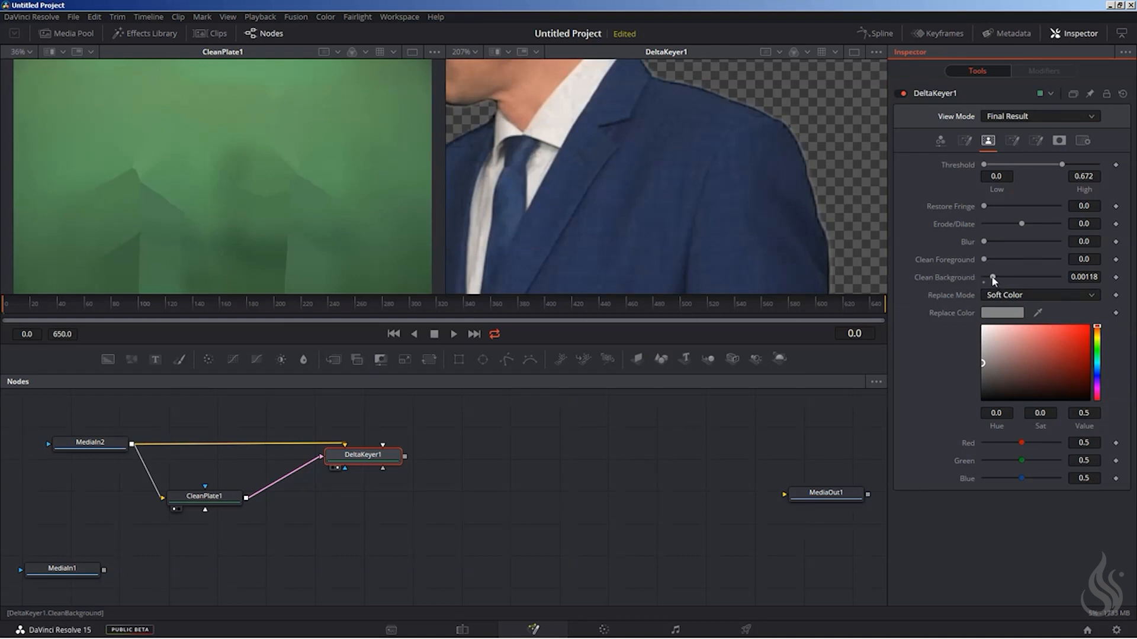
pyautogui.moveTo(992, 279); pyautogui.dragTo(995, 278)
# Erode DeltaKeyer1's matte by setting Erode/Dilate to -0.015.
pyautogui.click(1093, 225)
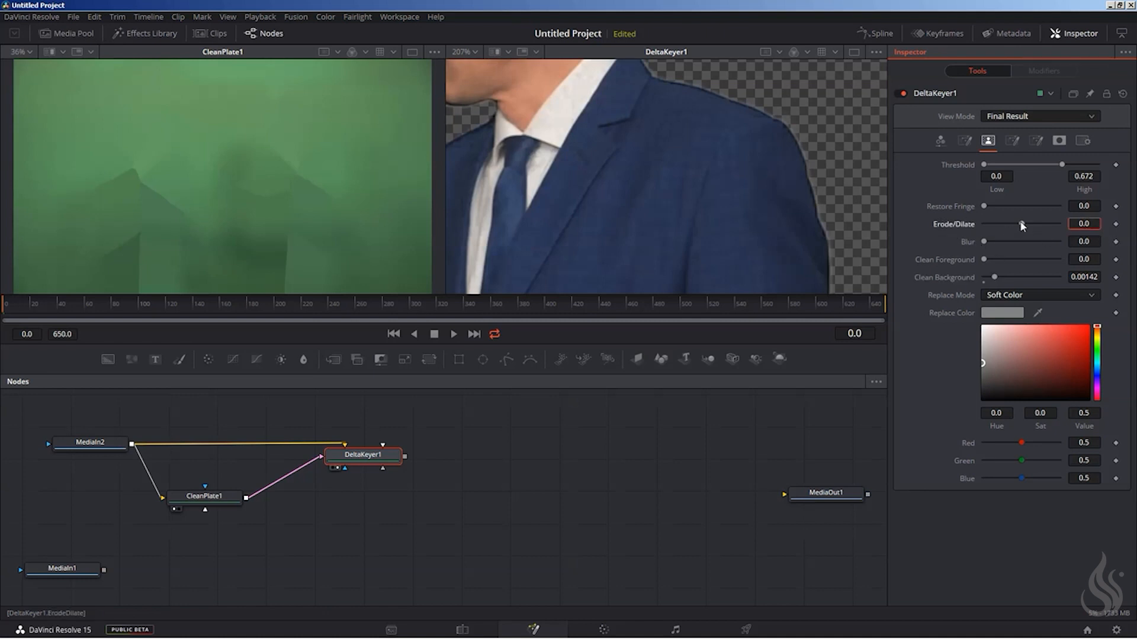
pyautogui.moveTo(1022, 225); pyautogui.dragTo(993, 225)
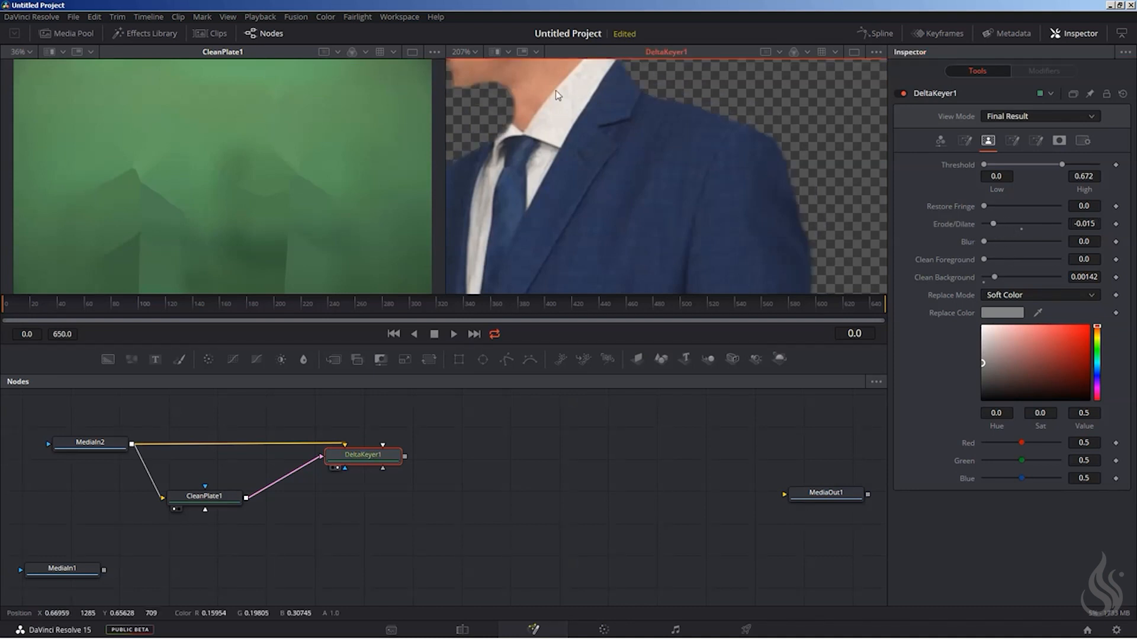
# Reduce the matte erosion by setting DeltaKeyer1's Erode/Dilate to -0.0009, and check the man's neck and shoulder edges.
pyautogui.moveTo(583, 111); pyautogui.dragTo(677, 179)
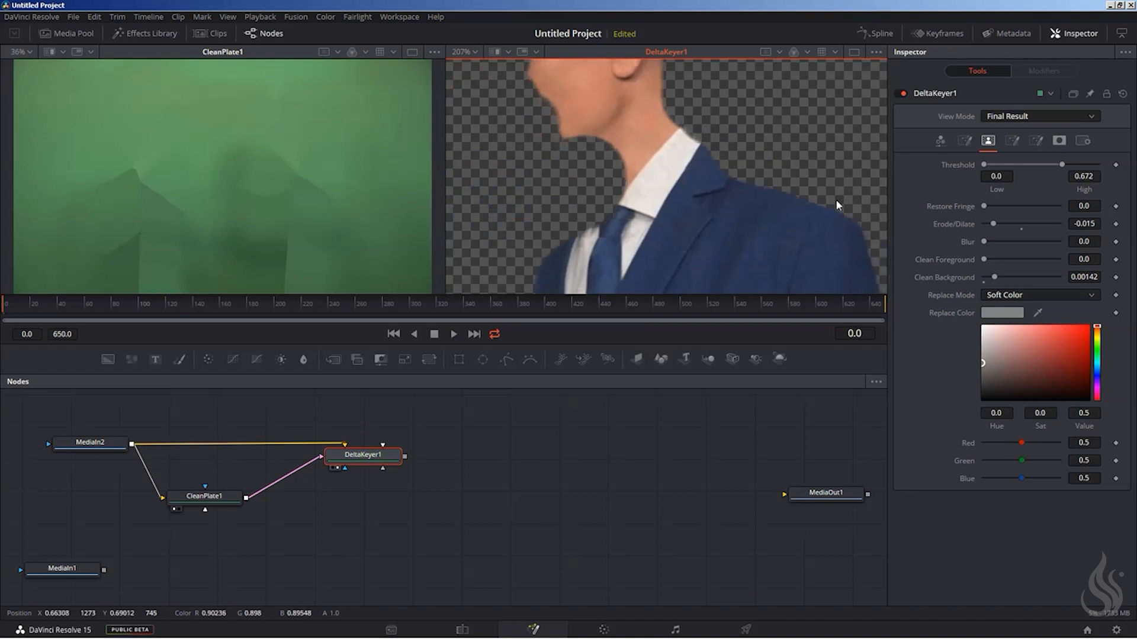
pyautogui.moveTo(995, 225); pyautogui.dragTo(1019, 225)
pyautogui.moveTo(744, 236); pyautogui.dragTo(606, 127)
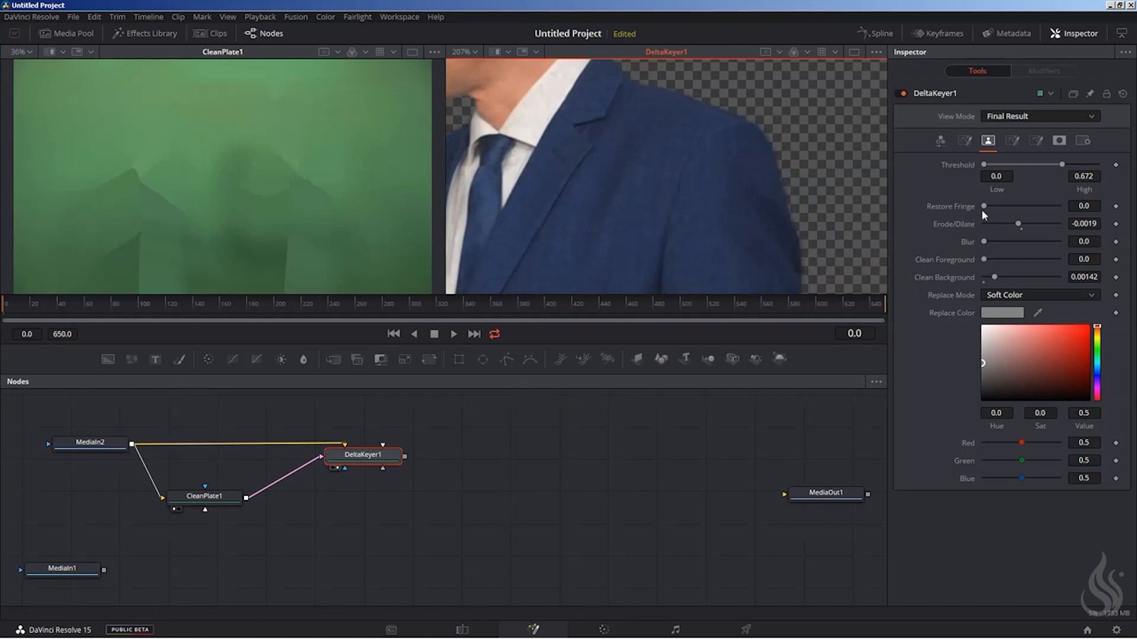
pyautogui.moveTo(1074, 230); pyautogui.dragTo(1018, 224)
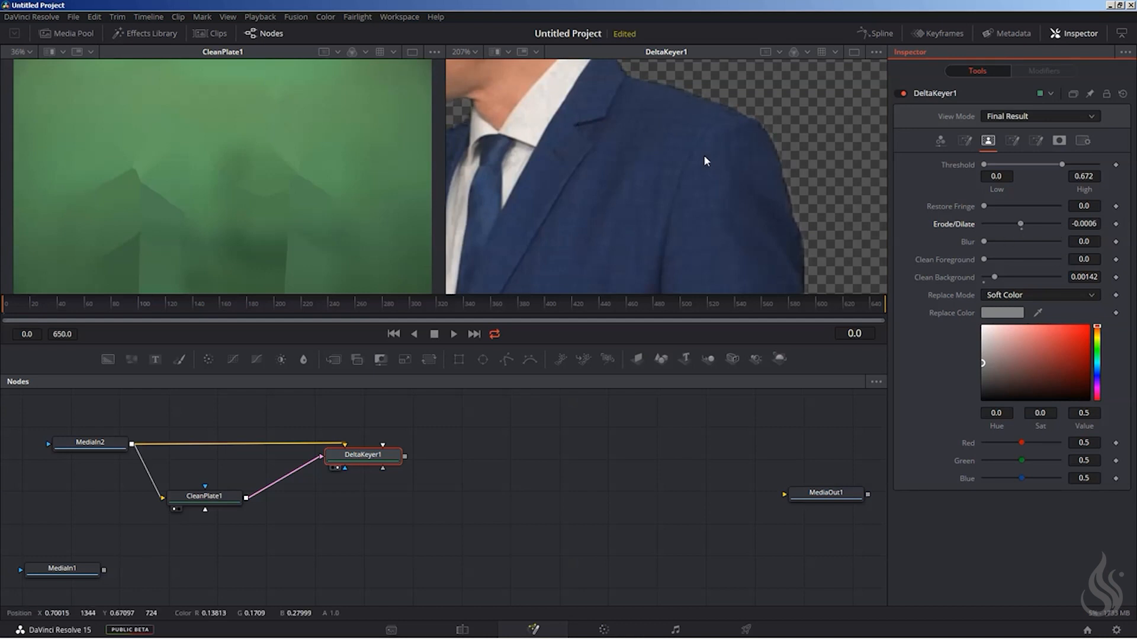
pyautogui.click(1096, 228)
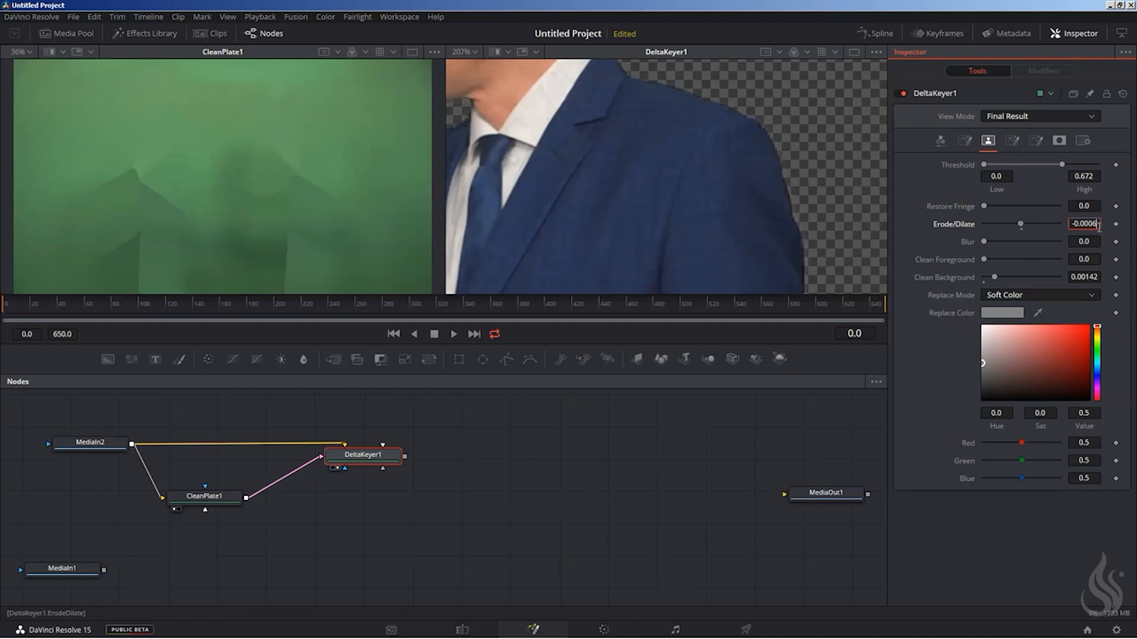
pyautogui.press('BackSpace')
pyautogui.write('9')
pyautogui.press('Tab')
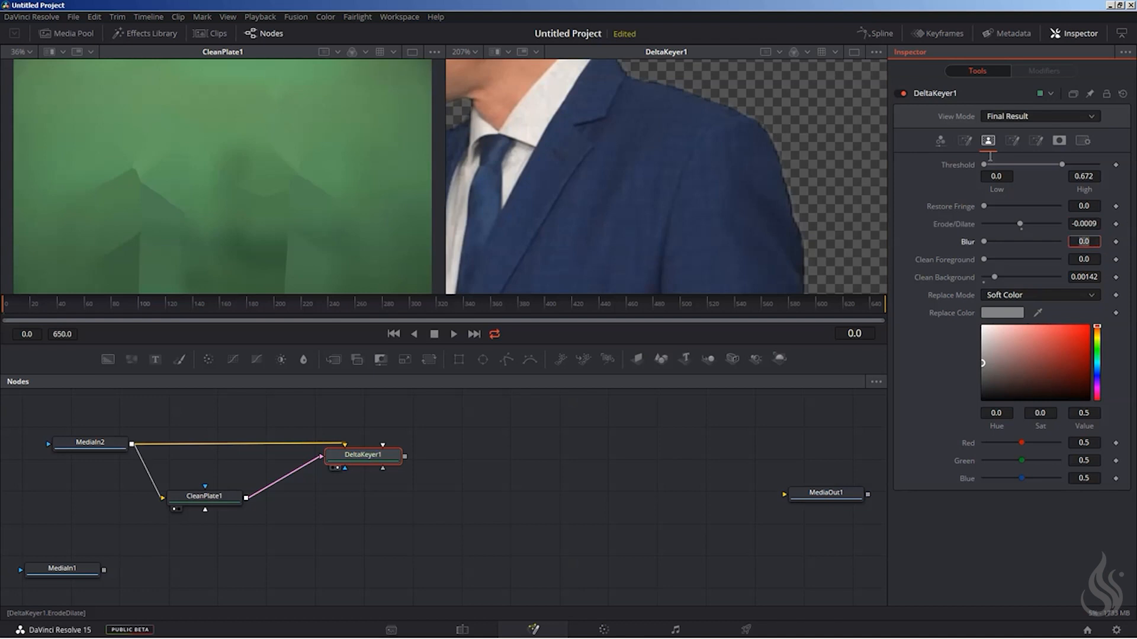
pyautogui.moveTo(577, 186); pyautogui.dragTo(723, 220)
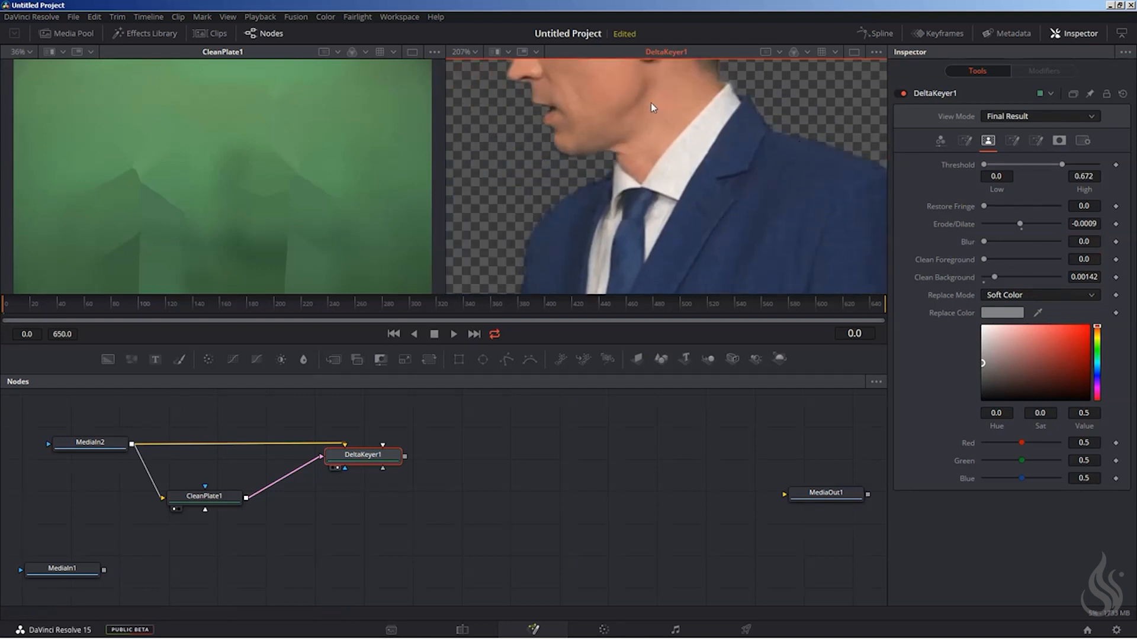
pyautogui.click(474, 51)
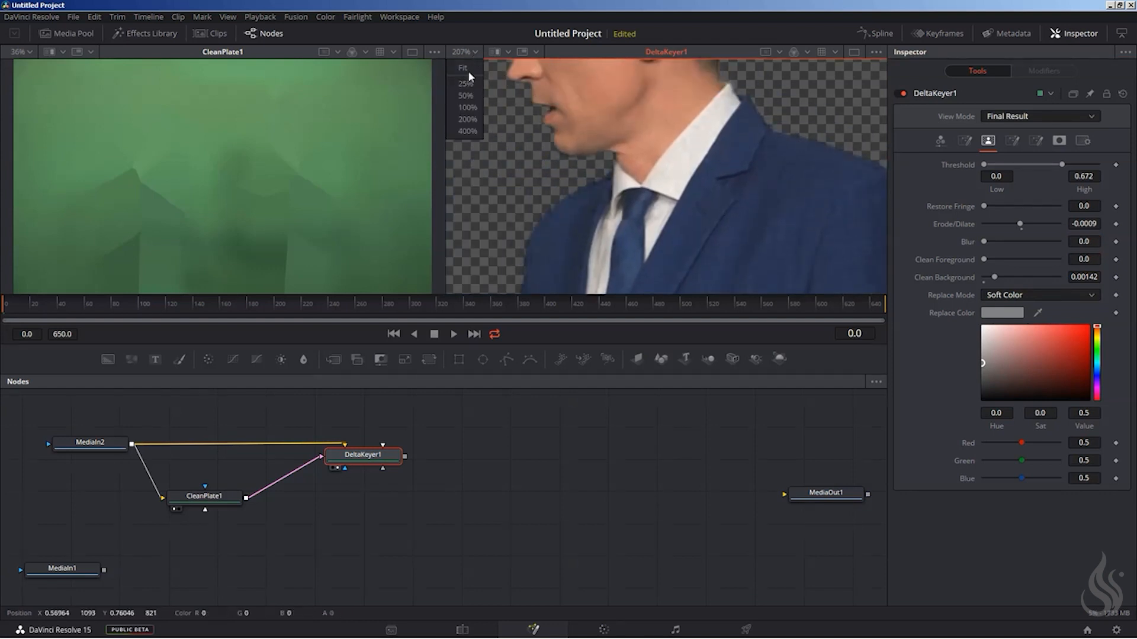
pyautogui.click(467, 69)
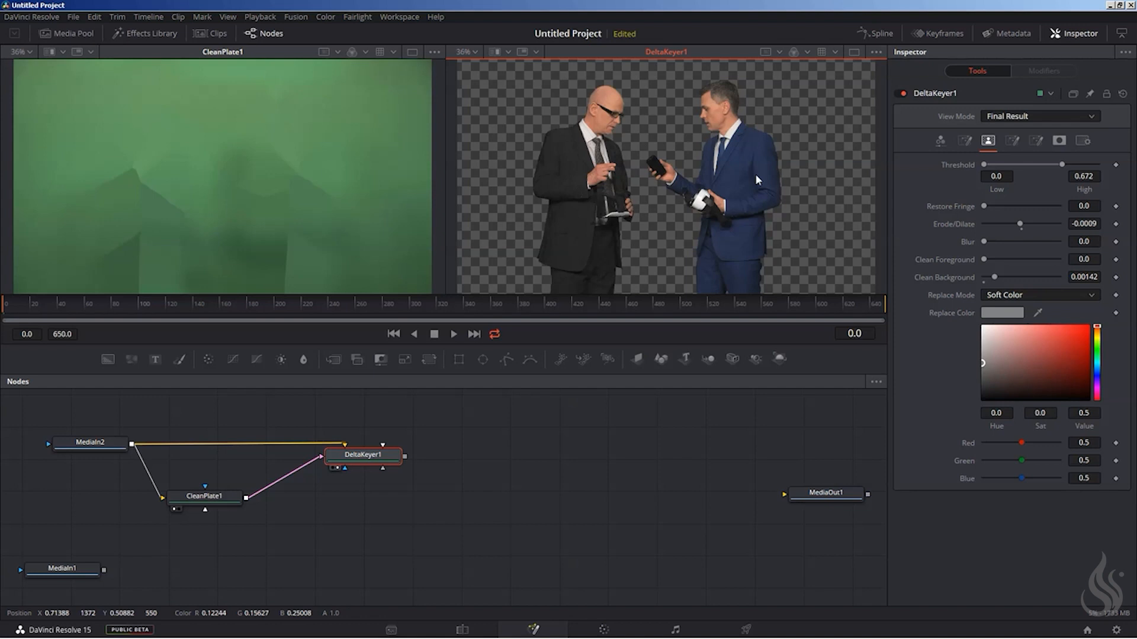
# Display MediaIn2 in place of CleanPlate1 and show both it and DeltaKeyer1 at 200% on the dark jacket's chest.
pyautogui.moveTo(100, 444); pyautogui.dragTo(171, 162)
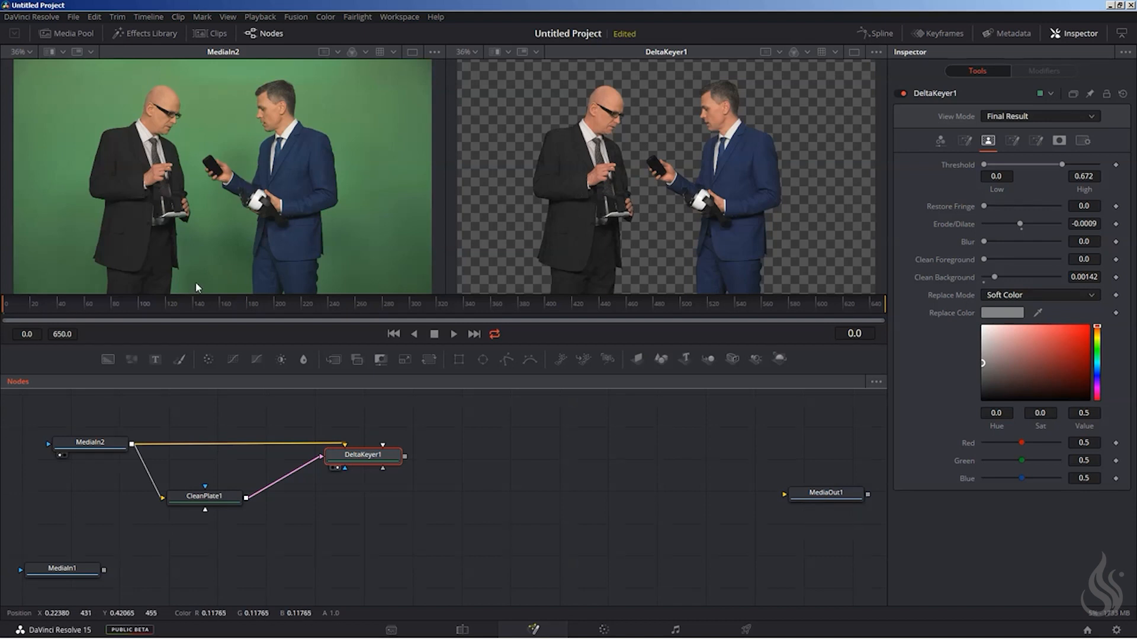
pyautogui.click(29, 53)
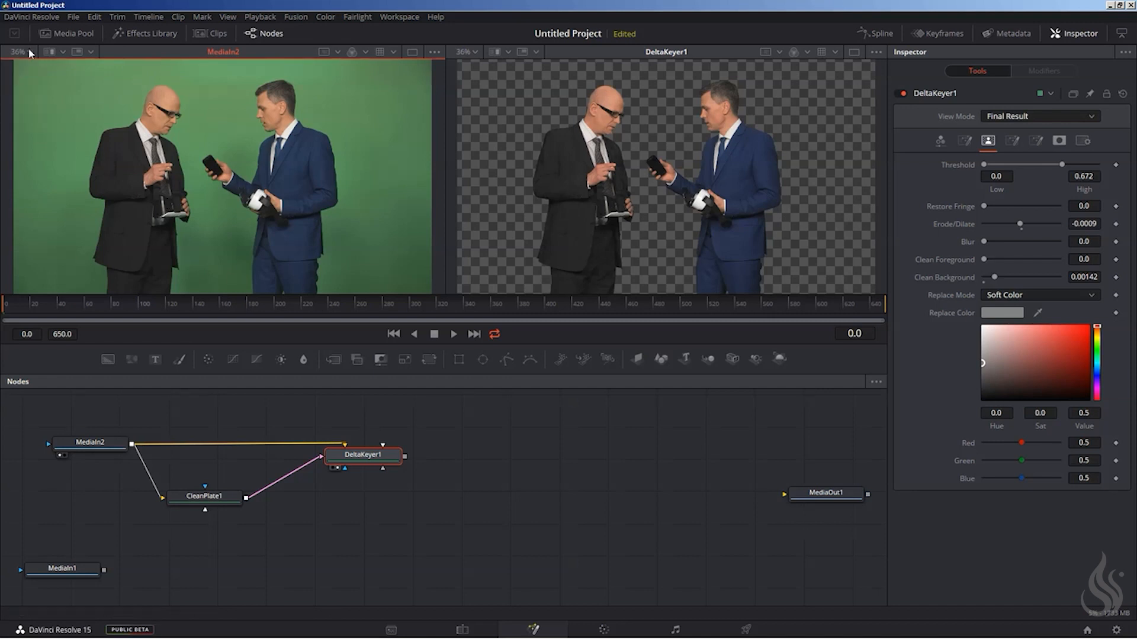
pyautogui.click(470, 52)
pyautogui.click(473, 51)
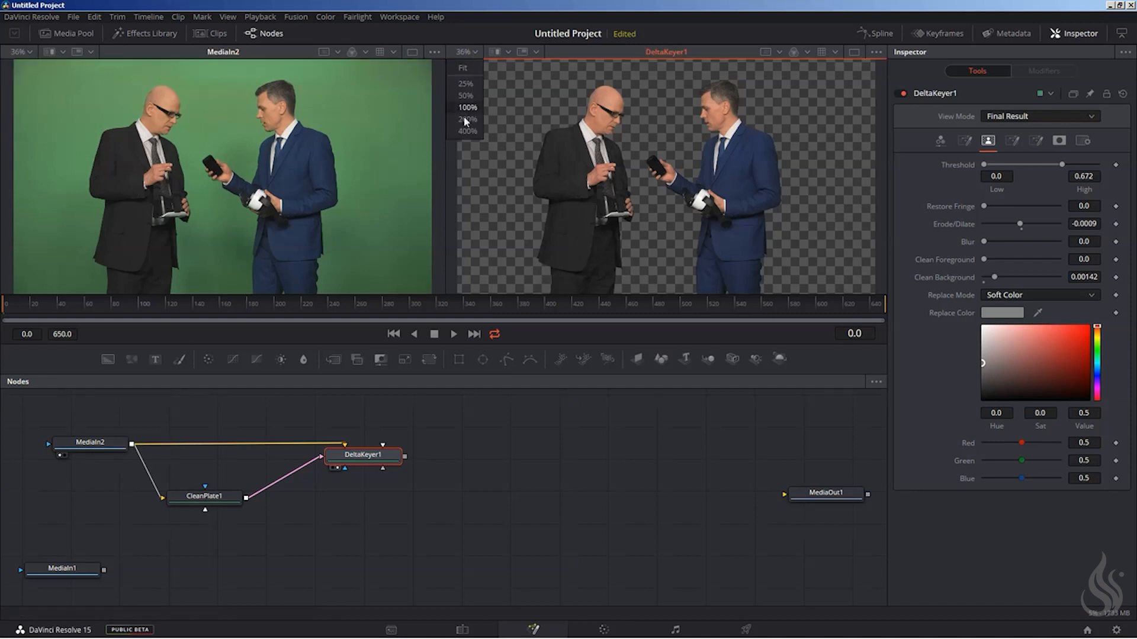
pyautogui.click(468, 120)
pyautogui.moveTo(554, 187); pyautogui.dragTo(797, 330)
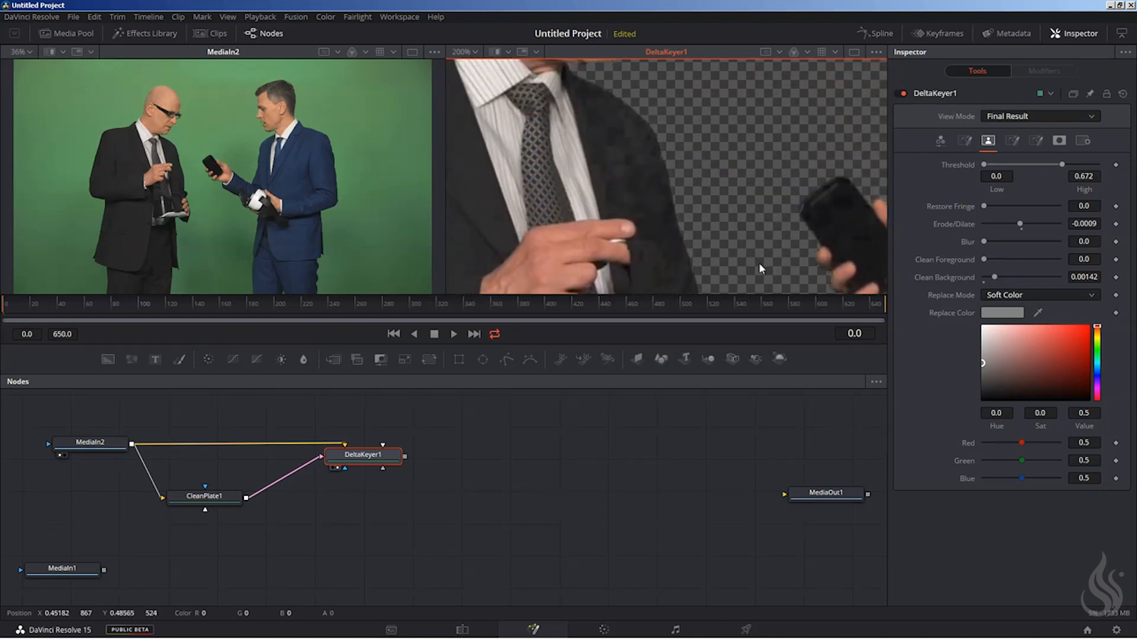
pyautogui.moveTo(578, 161); pyautogui.dragTo(650, 152)
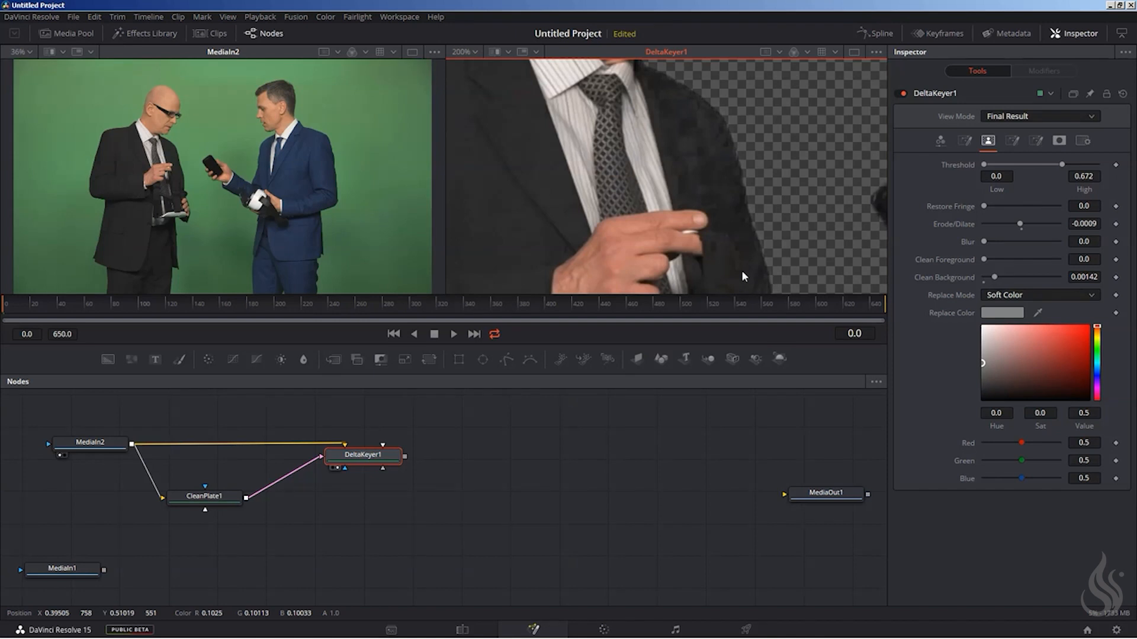
pyautogui.click(19, 51)
pyautogui.click(19, 123)
pyautogui.moveTo(152, 221); pyautogui.dragTo(417, 338)
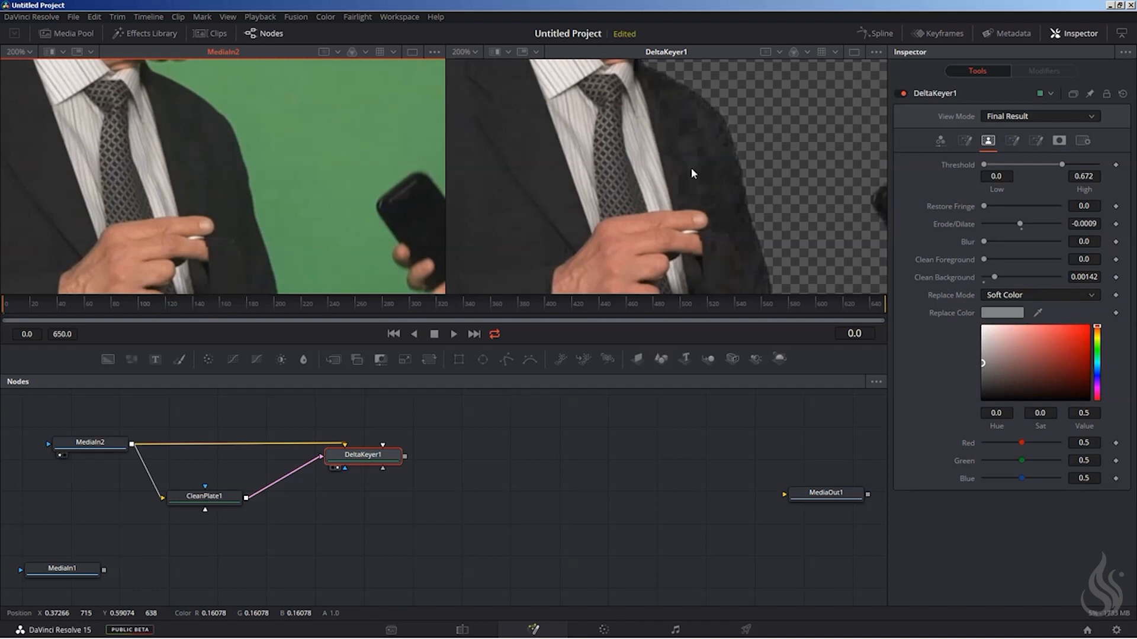
# Compare the original and keyed dark suit along the jacket's pocket, lower hem and trousers.
pyautogui.click(560, 165)
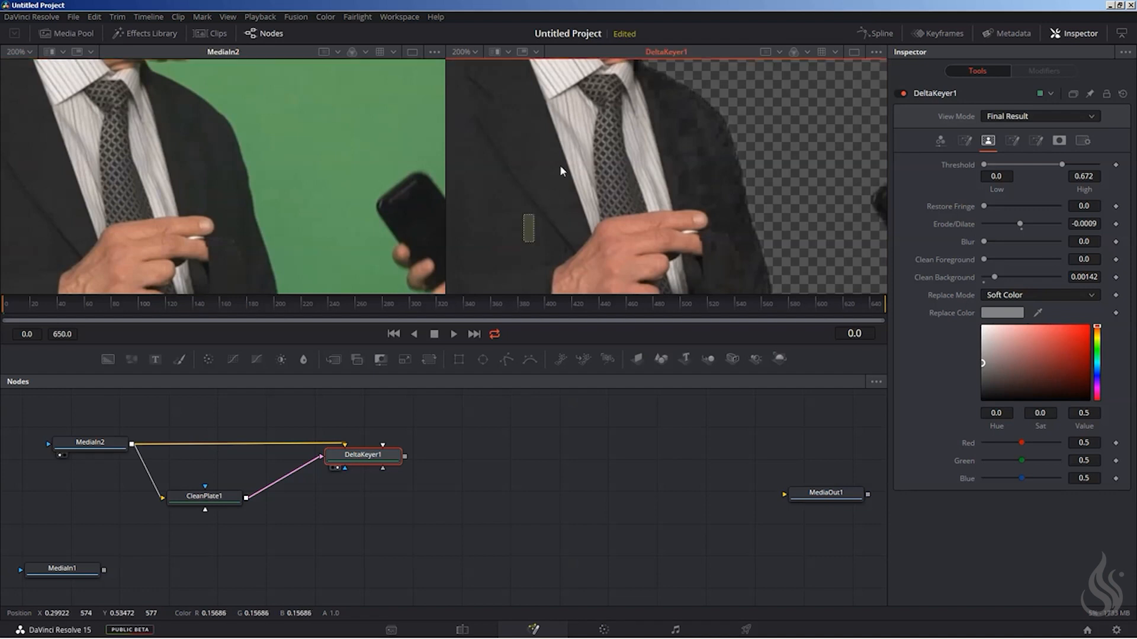
pyautogui.moveTo(549, 201); pyautogui.dragTo(691, 35)
pyautogui.moveTo(553, 177); pyautogui.dragTo(584, 29)
pyautogui.moveTo(605, 171); pyautogui.dragTo(613, 135)
pyautogui.moveTo(253, 220); pyautogui.dragTo(438, 68)
pyautogui.moveTo(192, 269); pyautogui.dragTo(248, 101)
pyautogui.moveTo(228, 231)
pyautogui.mouseDown()
pyautogui.moveTo(255, 85)
pyautogui.moveTo(270, 136)
pyautogui.mouseUp()
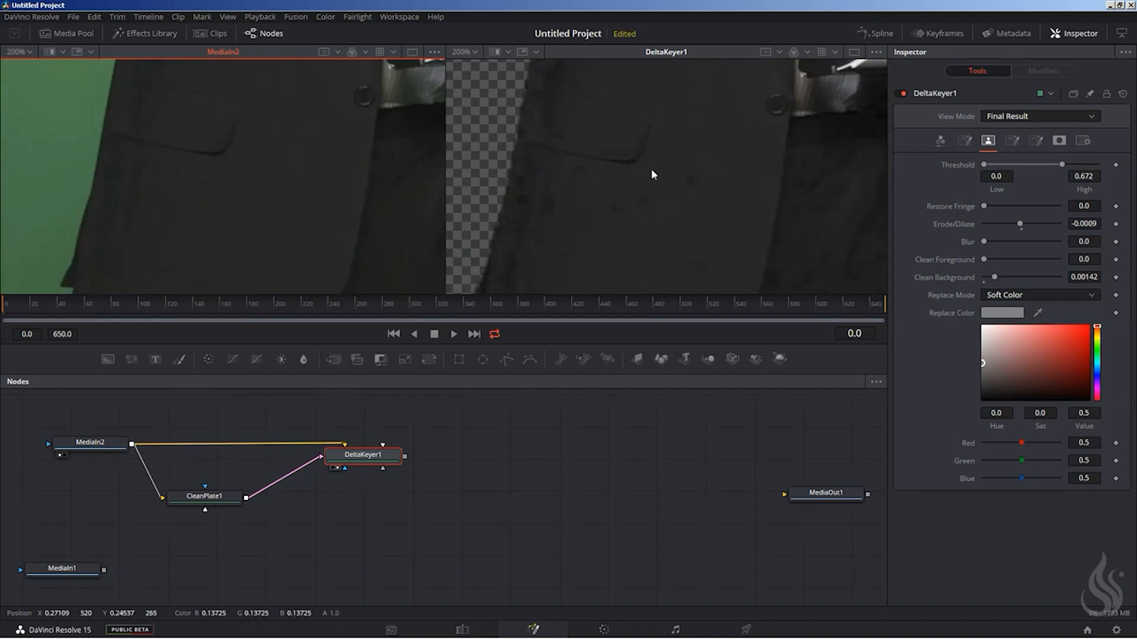
pyautogui.moveTo(231, 146); pyautogui.dragTo(119, 105)
pyautogui.moveTo(261, 281); pyautogui.dragTo(324, 123)
pyautogui.moveTo(769, 198); pyautogui.dragTo(637, 97)
pyautogui.moveTo(676, 171); pyautogui.dragTo(716, 135)
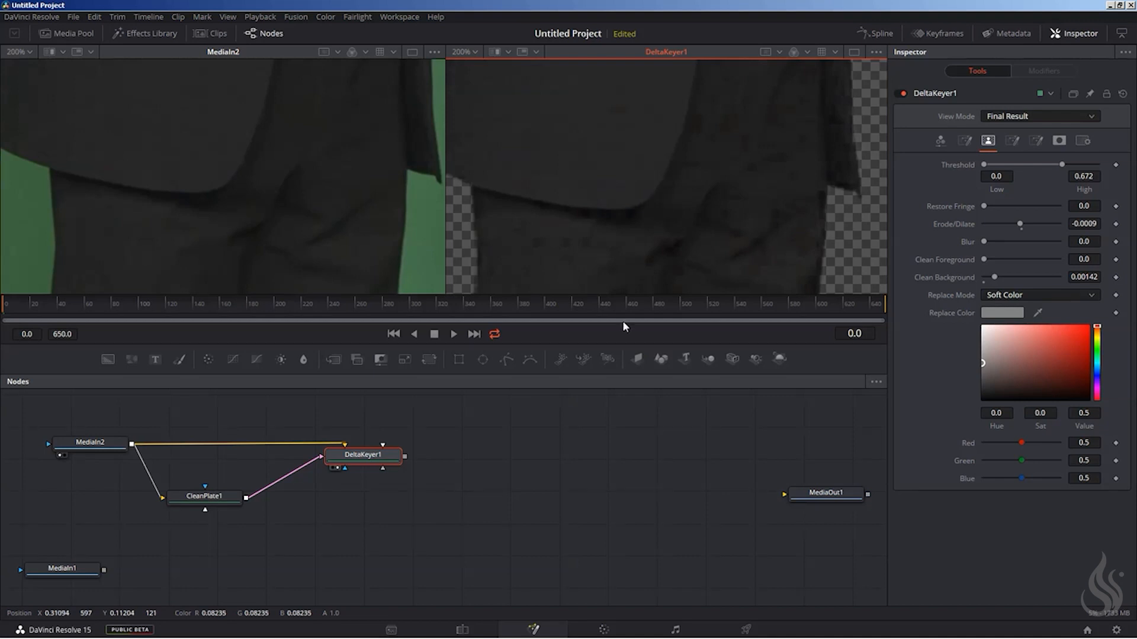
pyautogui.moveTo(579, 99); pyautogui.dragTo(586, 153)
pyautogui.moveTo(257, 120); pyautogui.dragTo(262, 157)
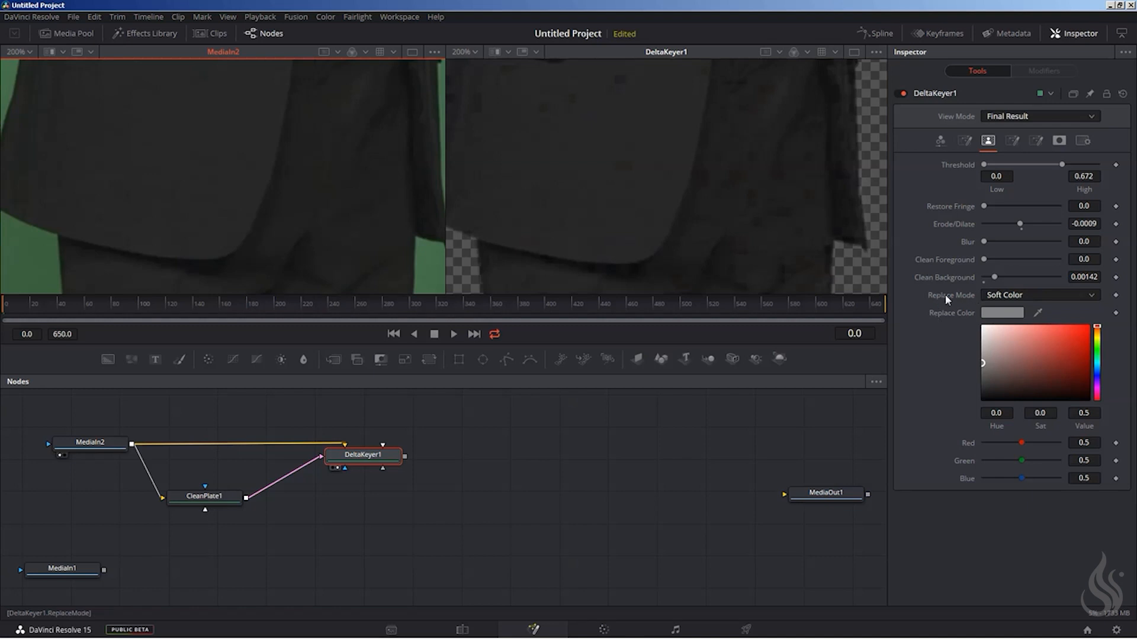
# Set DeltaKeyer1's matte Replace Mode to Source and fit both images in their viewers.
pyautogui.click(1016, 296)
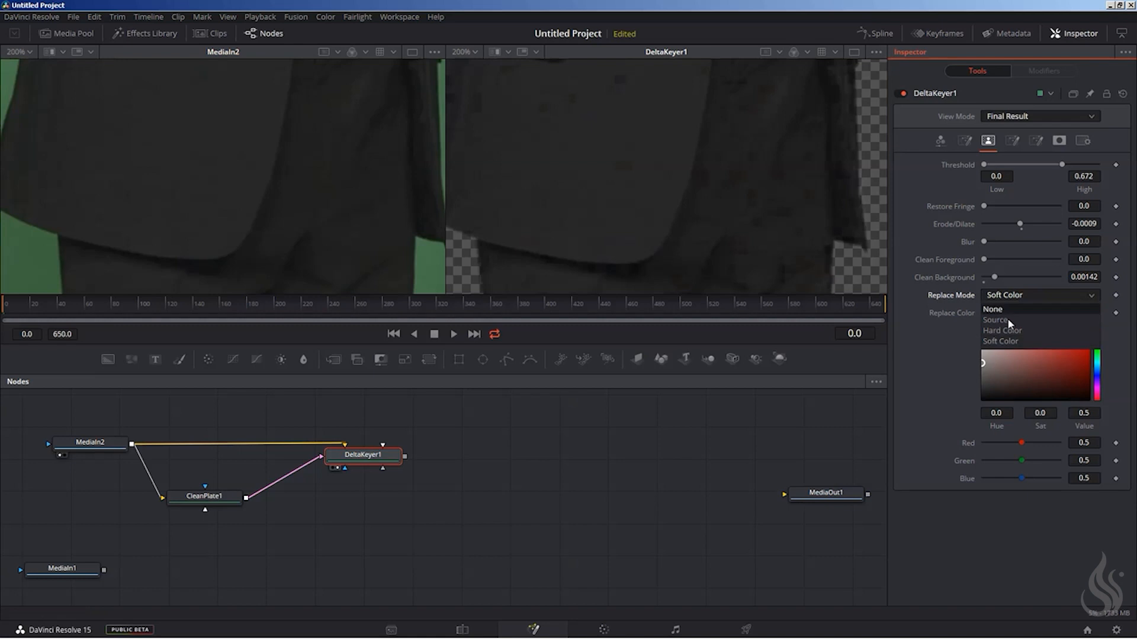
pyautogui.click(1007, 320)
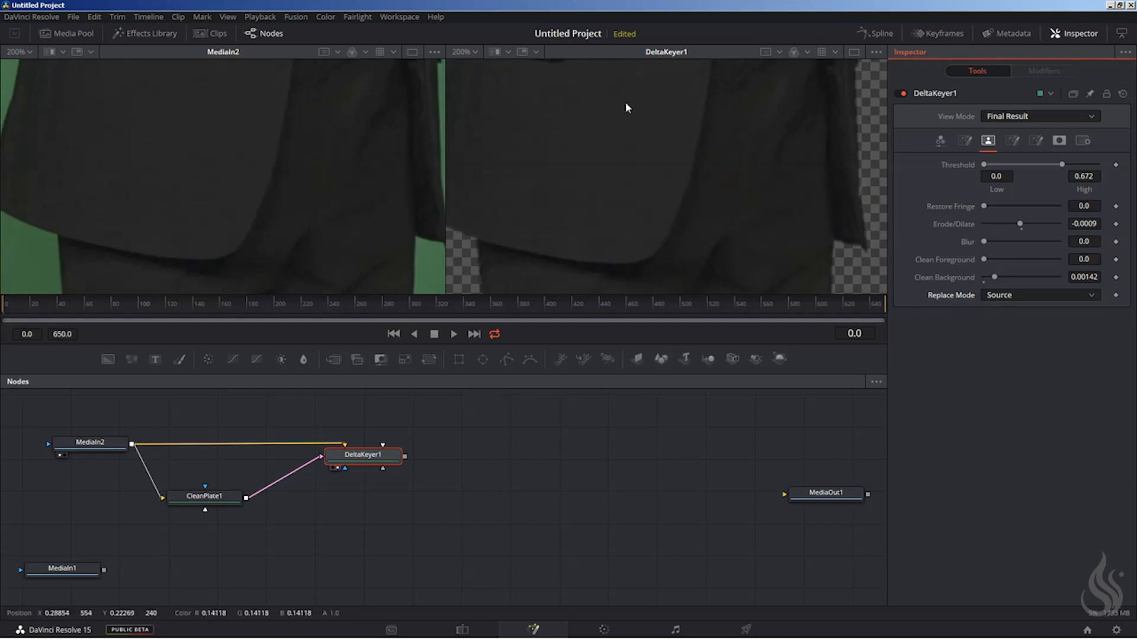
pyautogui.click(468, 52)
pyautogui.click(468, 64)
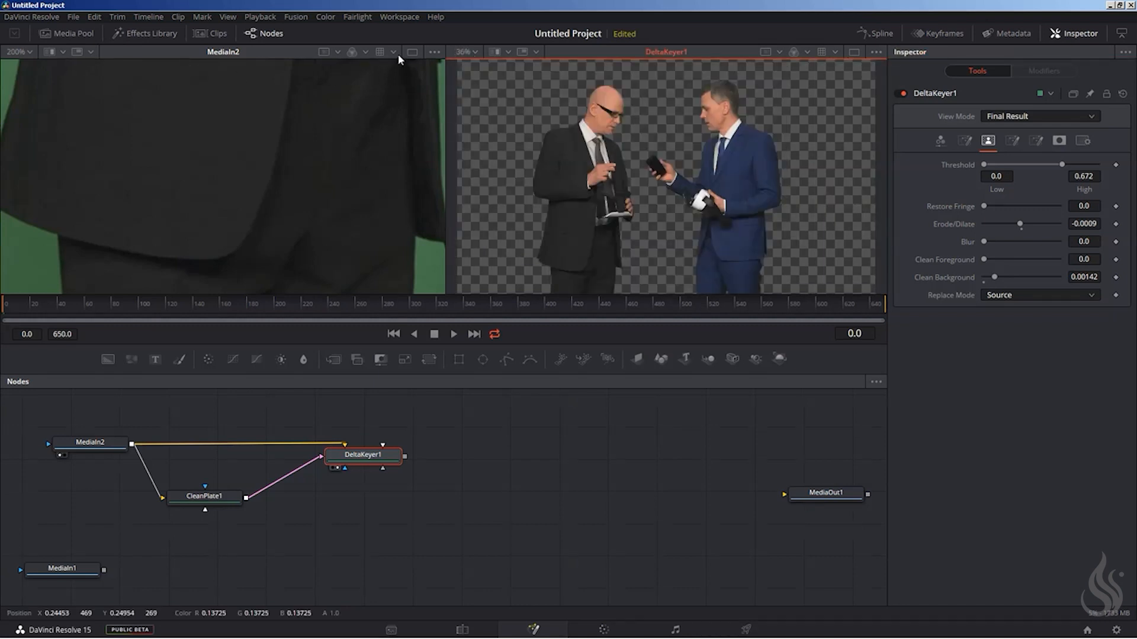
pyautogui.click(29, 52)
pyautogui.click(18, 68)
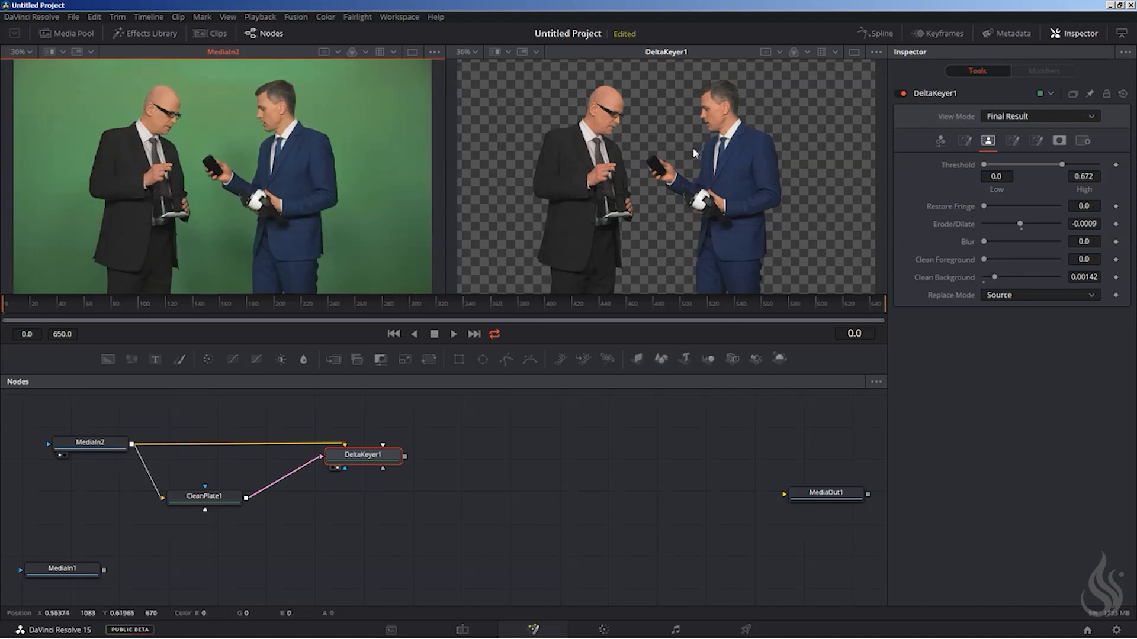
# Inspect the keyed hand and phone edges up close and review DeltaKeyer1's fringe and matte settings.
pyautogui.scroll(6, 696, 161)
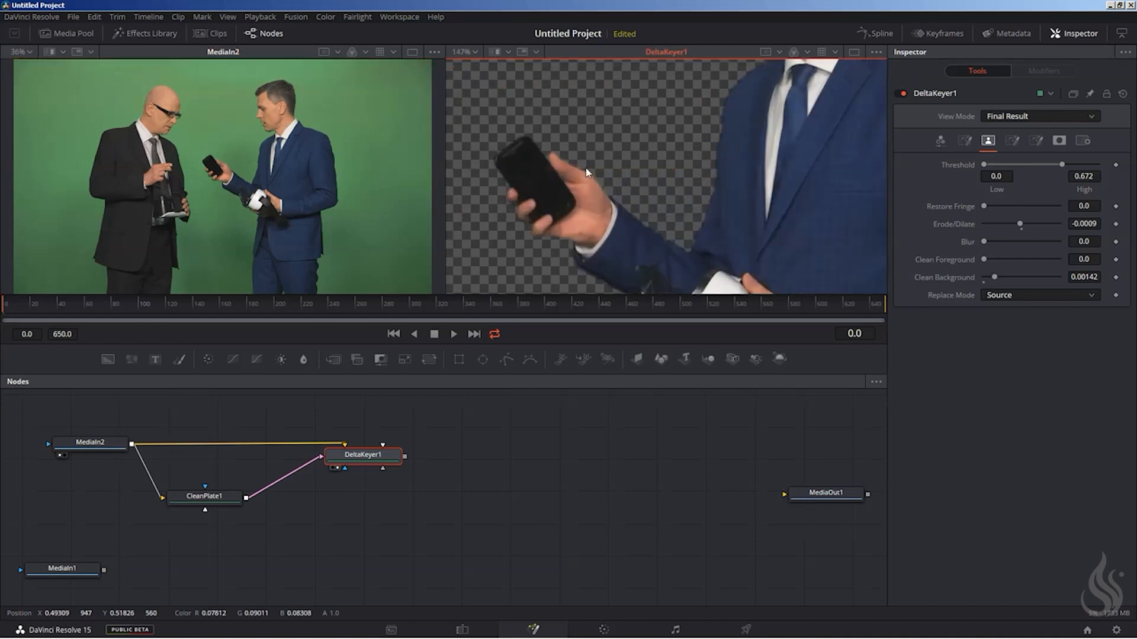
pyautogui.scroll(3, 625, 142)
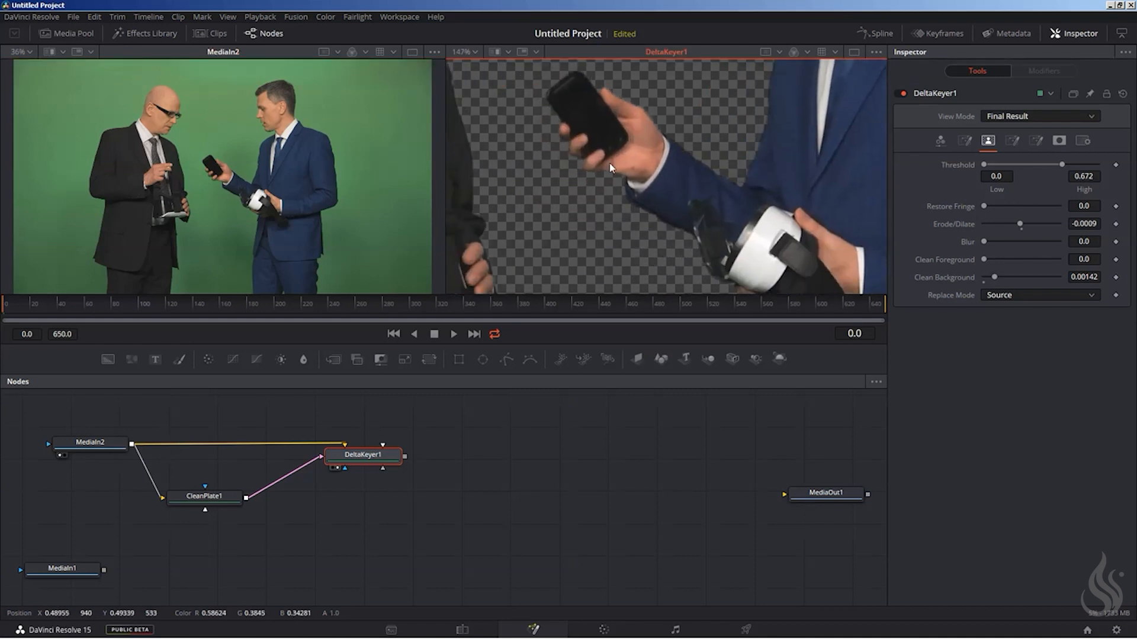
pyautogui.scroll(5, 611, 168)
pyautogui.scroll(-3, 645, 168)
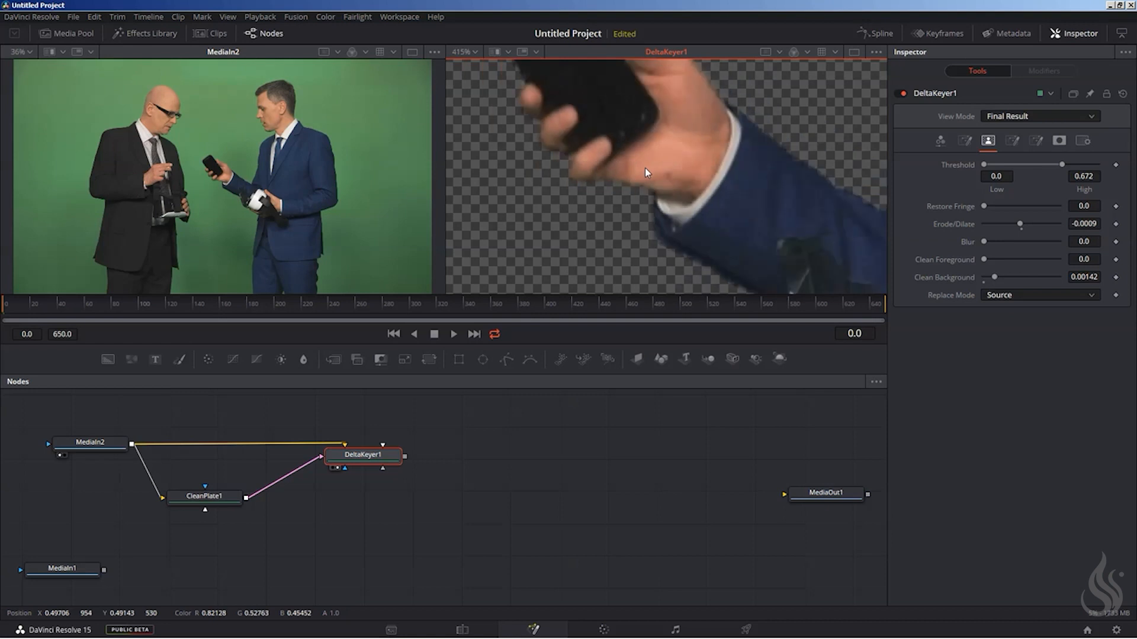
pyautogui.click(1012, 140)
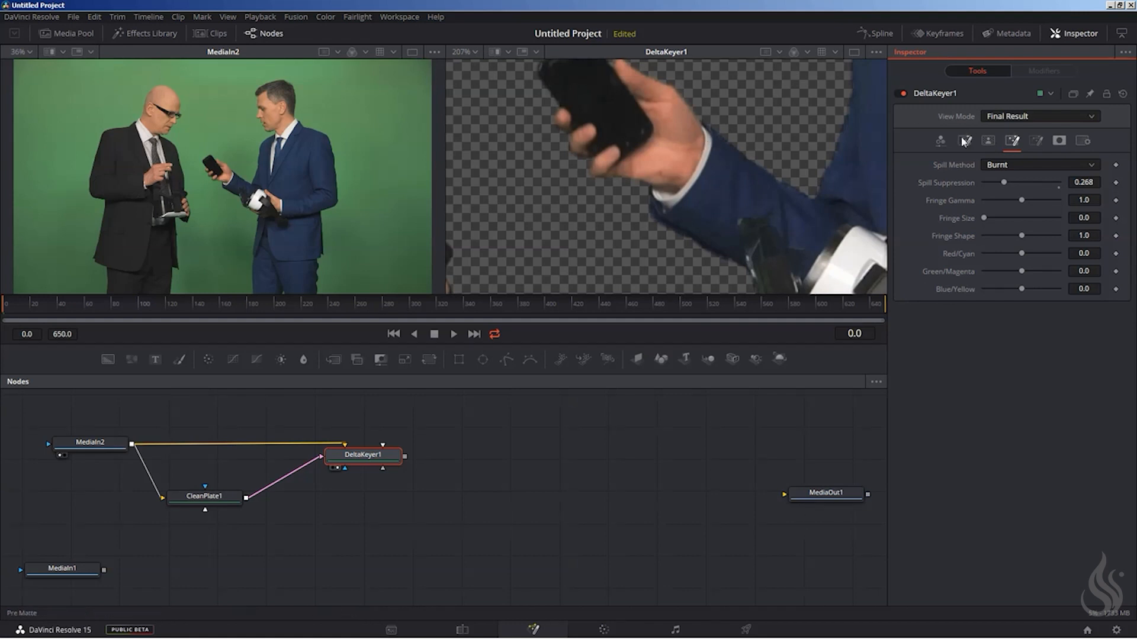
pyautogui.click(987, 140)
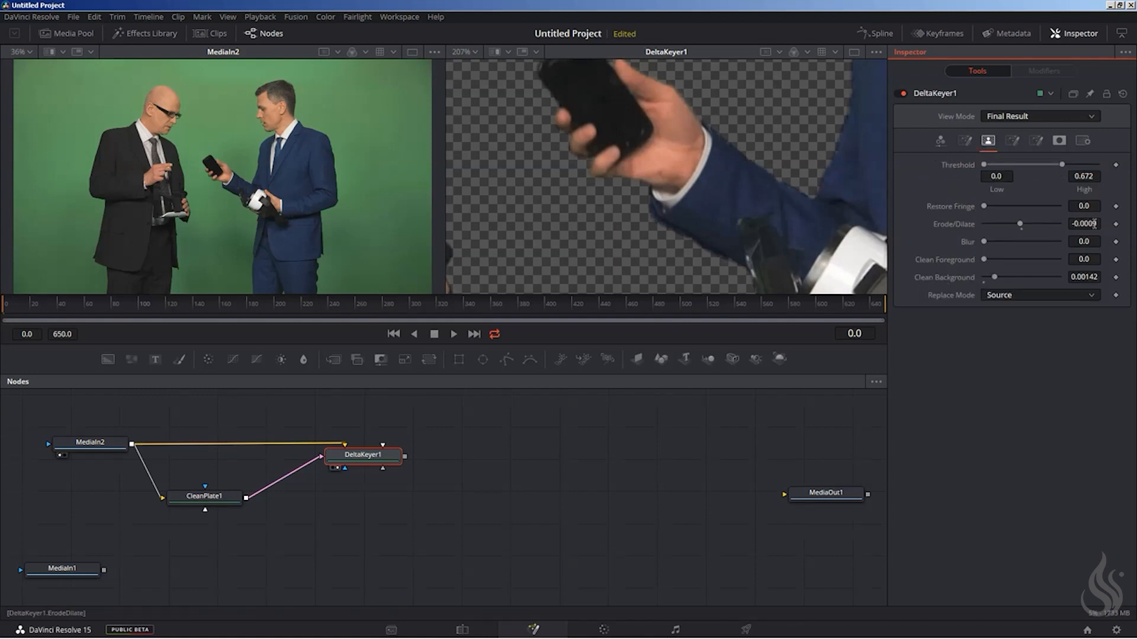
pyautogui.click(476, 53)
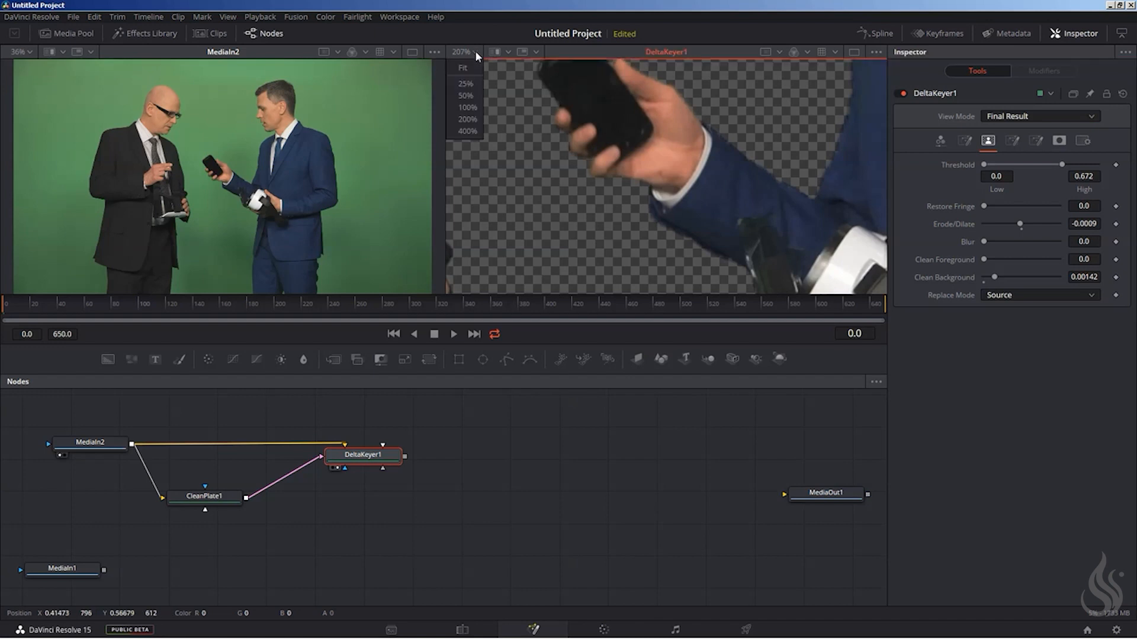
pyautogui.click(466, 70)
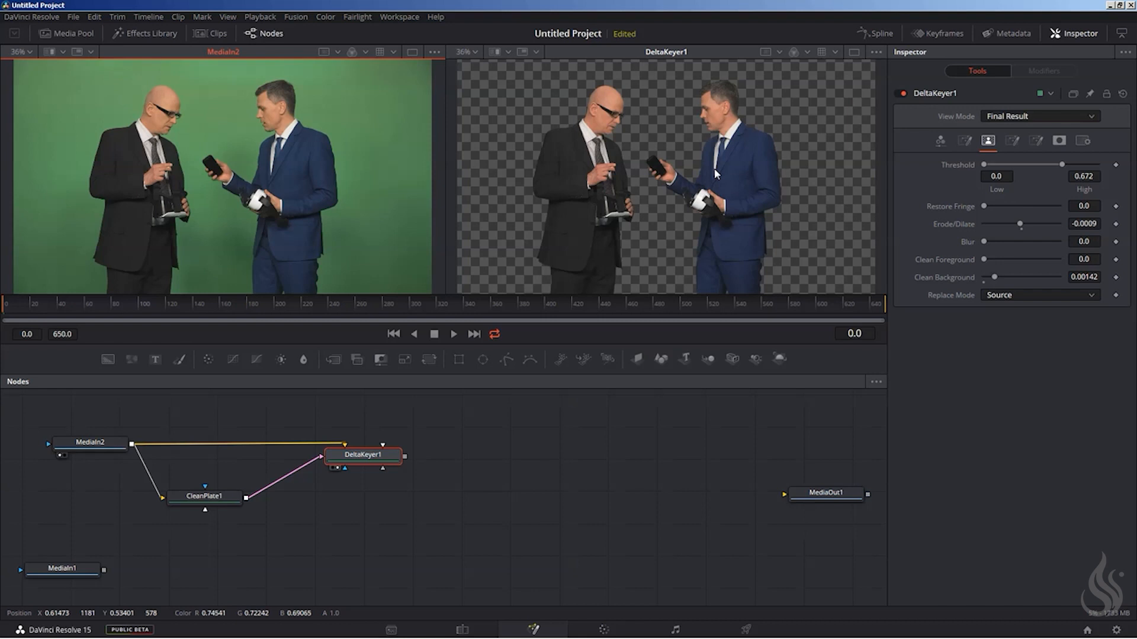
# Add a Merge node between DeltaKeyer1 and MediaOut1 and shift MediaIn1 slightly toward it.
pyautogui.click(504, 490)
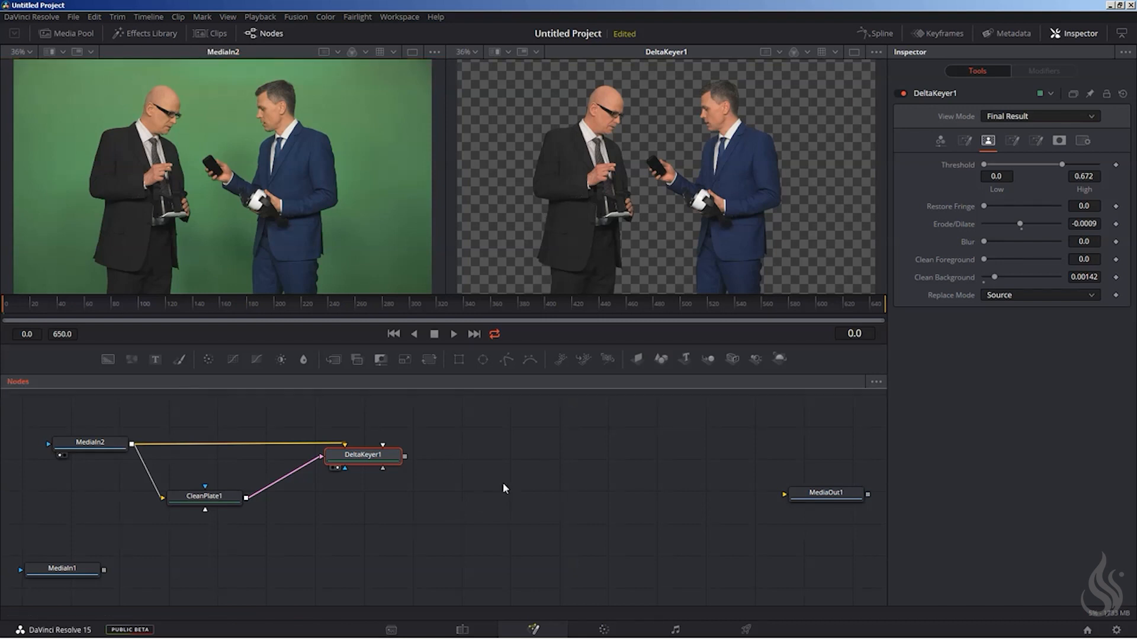
pyautogui.hotkey('shift', 'space')
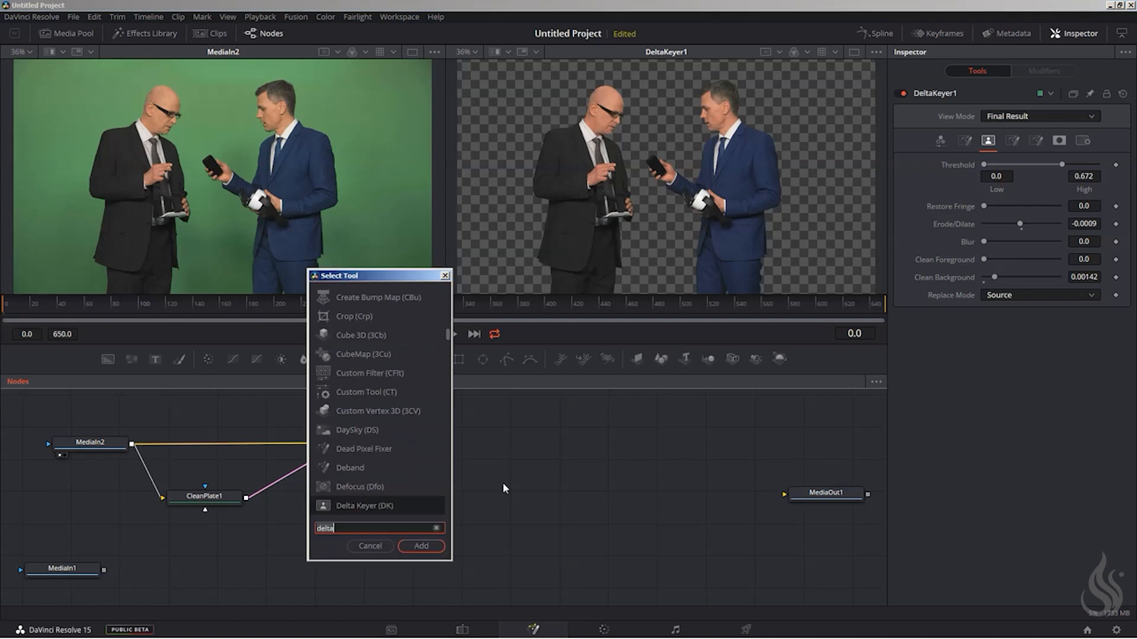
pyautogui.write('merge')
pyautogui.press('Return')
pyautogui.moveTo(468, 460); pyautogui.dragTo(557, 471)
pyautogui.moveTo(75, 570); pyautogui.dragTo(87, 569)
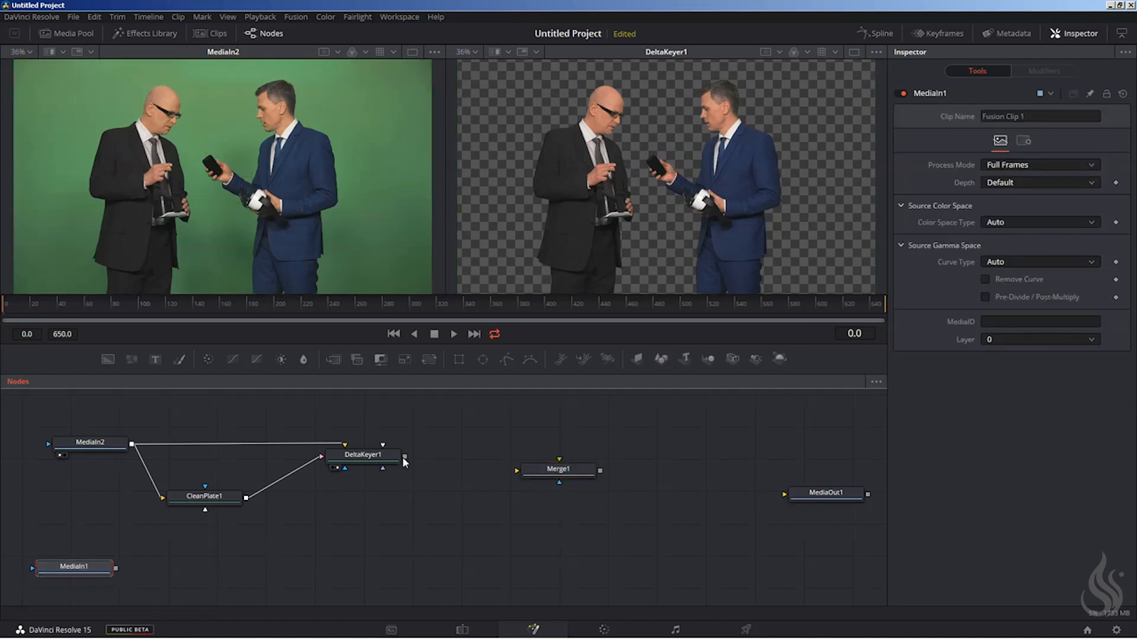
# Connect DeltaKeyer1 as Merge1's foreground and MediaIn1 as its background, and display Merge1 in place of DeltaKeyer1.
pyautogui.moveTo(404, 456); pyautogui.dragTo(546, 471)
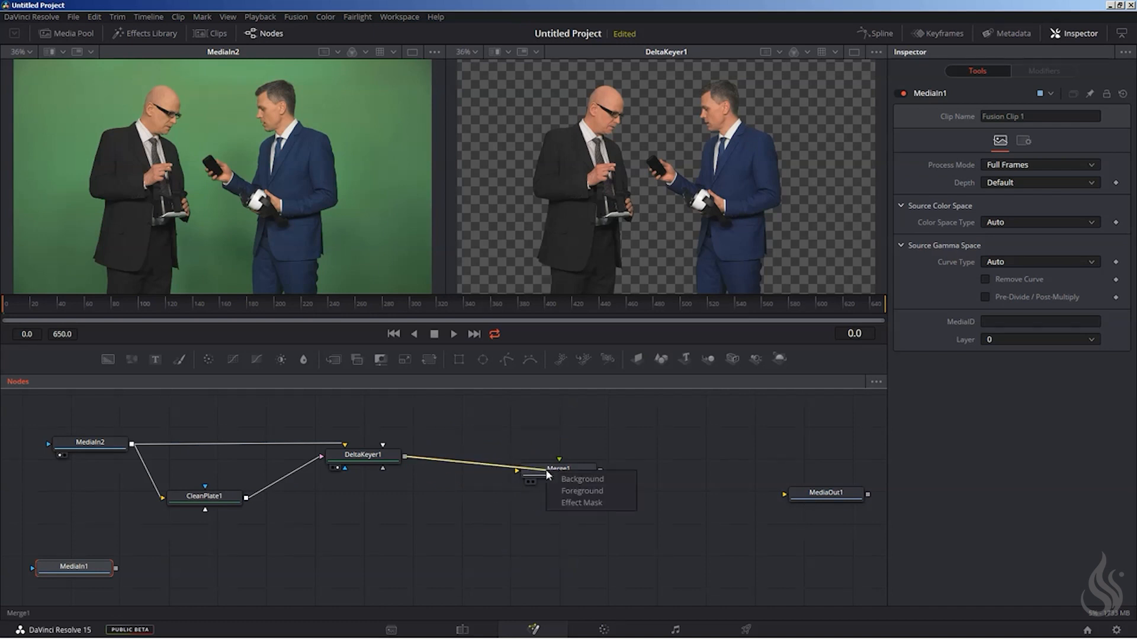
pyautogui.click(580, 495)
pyautogui.moveTo(116, 568); pyautogui.dragTo(584, 470)
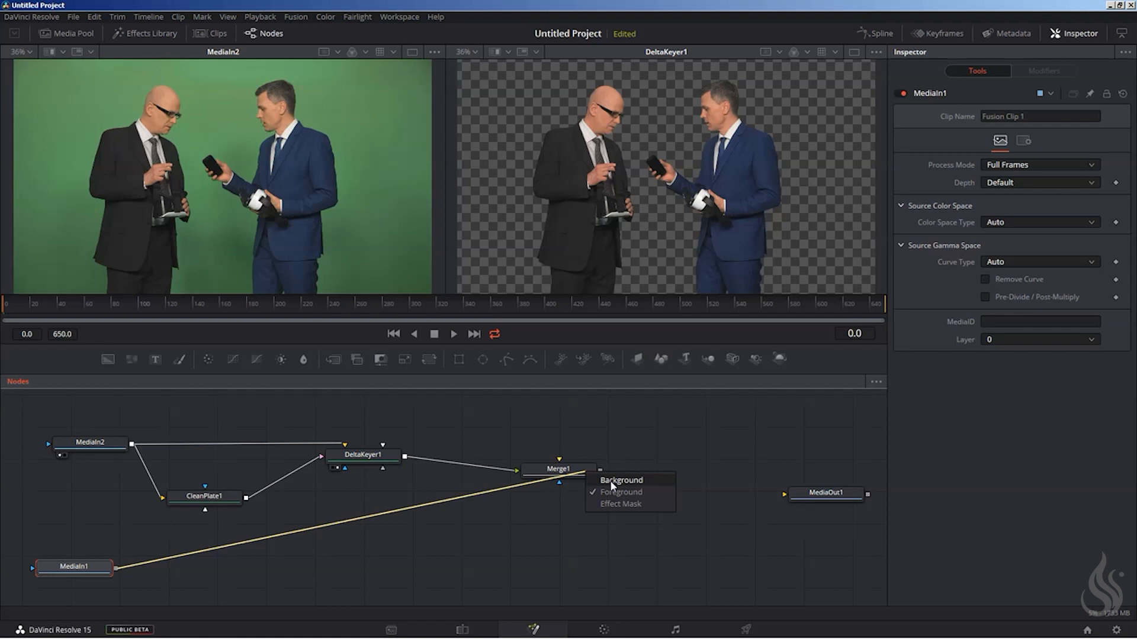
pyautogui.click(610, 481)
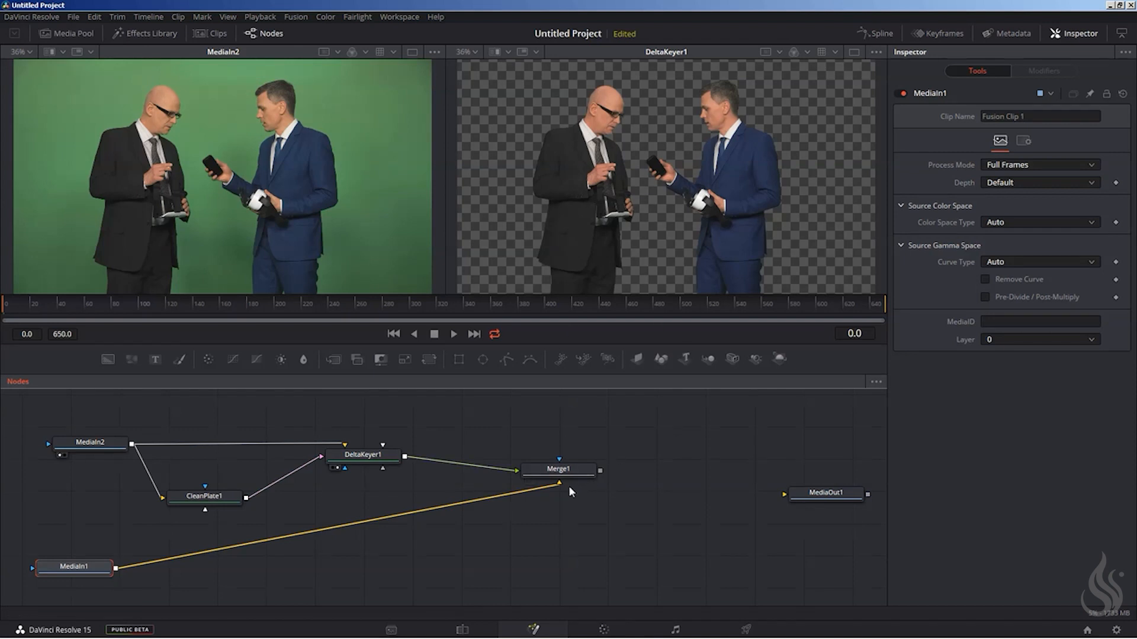
pyautogui.moveTo(570, 468); pyautogui.dragTo(681, 69)
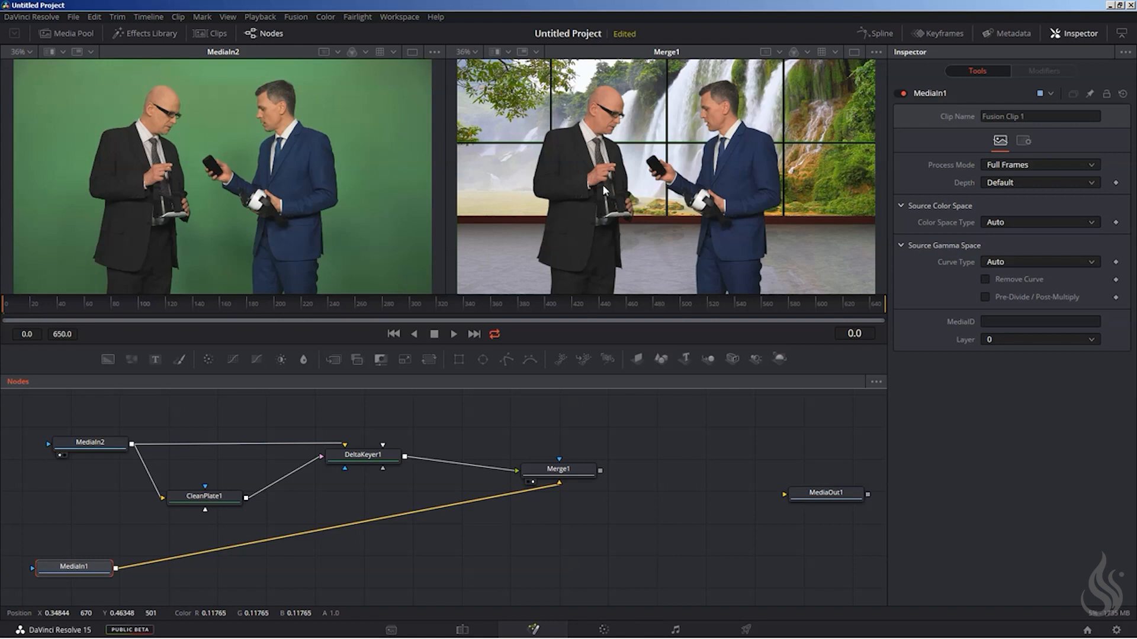
# Make room before Merge1 and insert a Color Corrector node between DeltaKeyer1 and Merge1.
pyautogui.moveTo(553, 474); pyautogui.dragTo(587, 469)
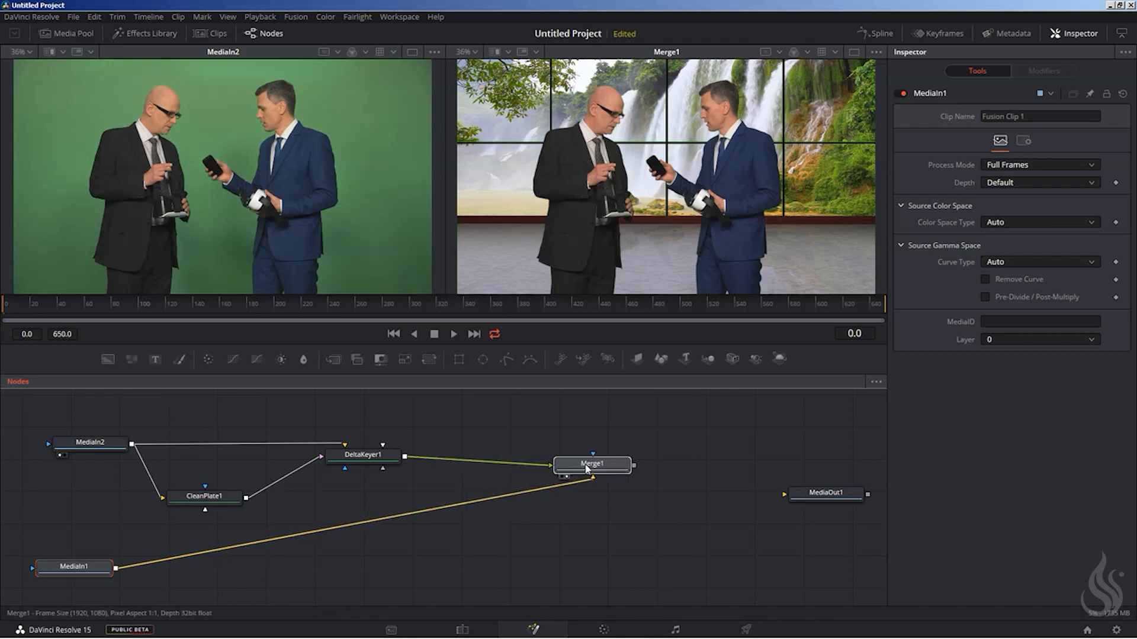
pyautogui.click(392, 458)
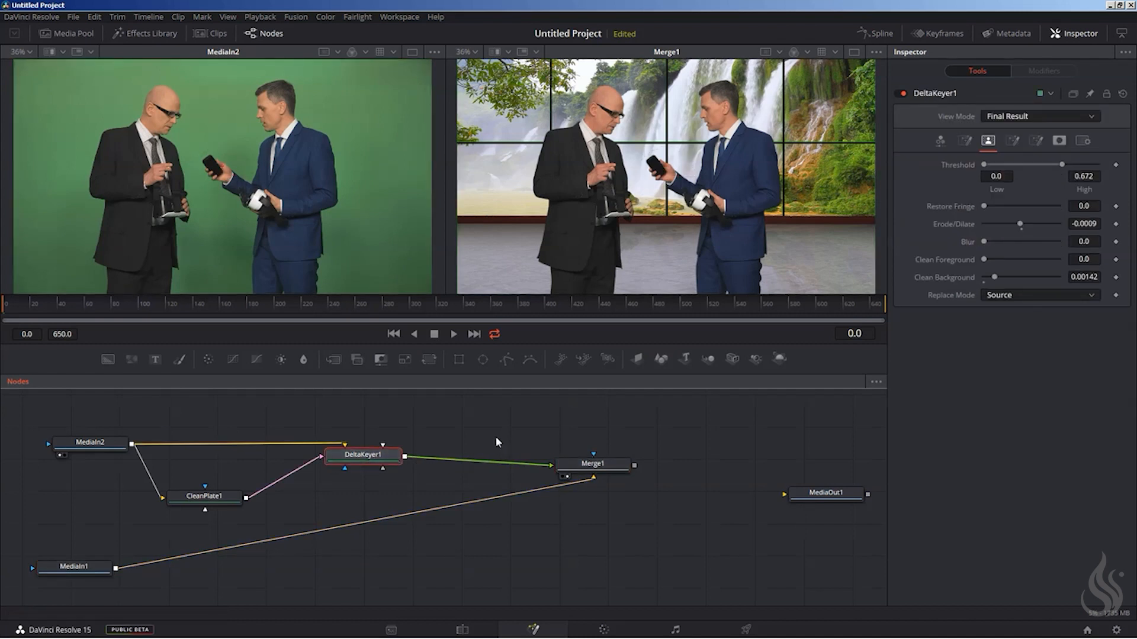
pyautogui.hotkey('shift', 'space')
pyautogui.write('color')
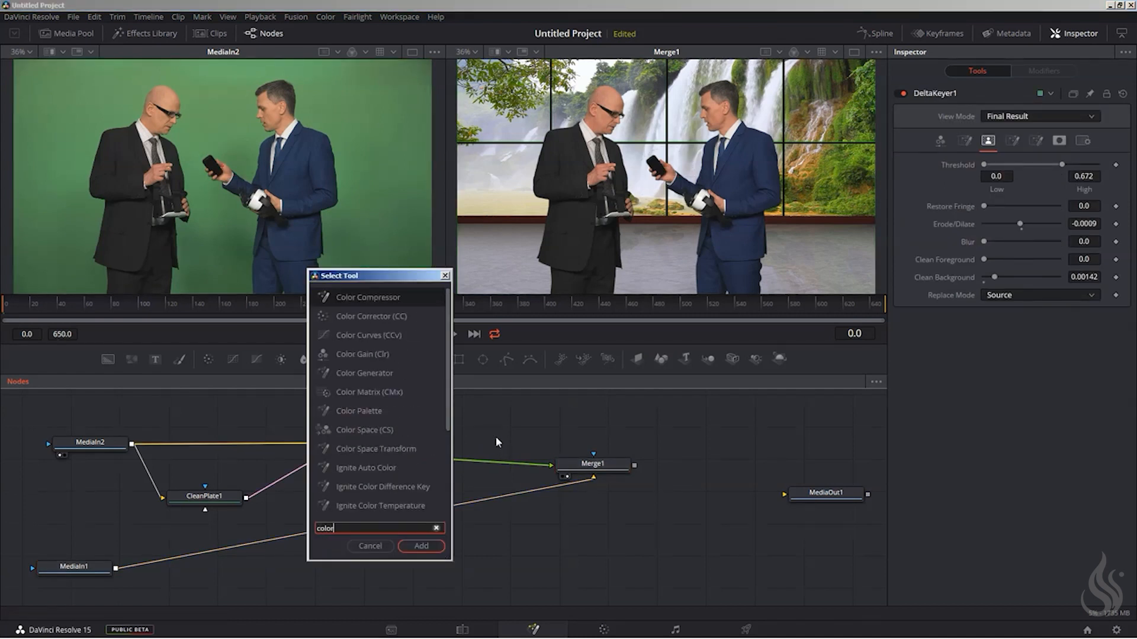
pyautogui.click(373, 320)
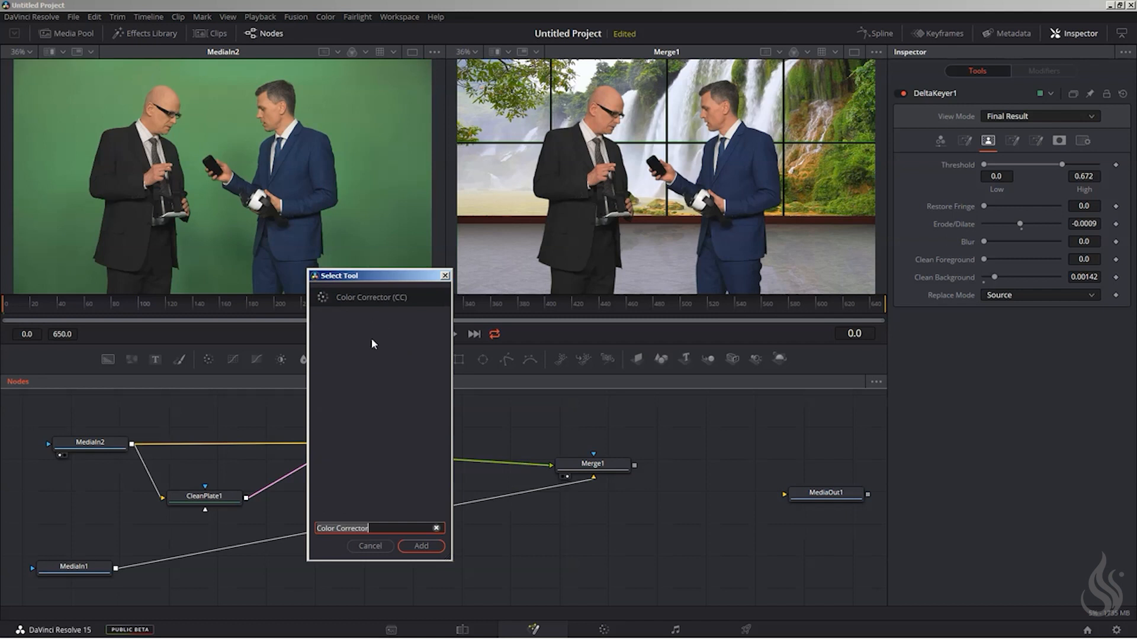
pyautogui.press('Return')
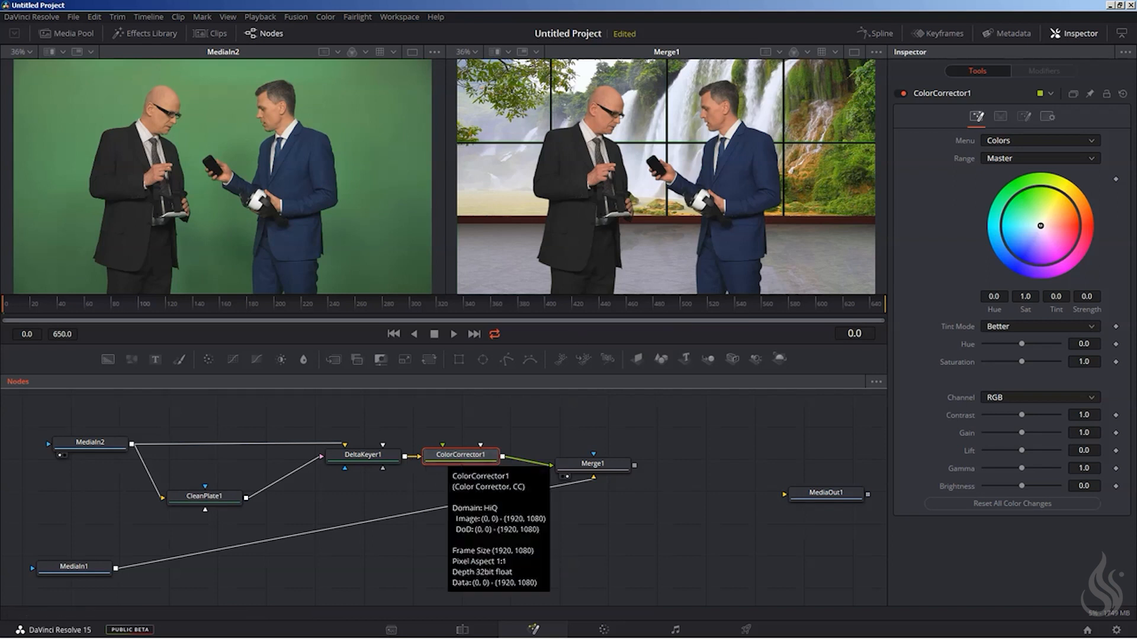
# Set ColorCorrector1's gain to 1.1 and contrast to 1.1.
pyautogui.moveTo(1090, 433); pyautogui.dragTo(1081, 435)
pyautogui.click(1081, 435)
pyautogui.write('1.1')
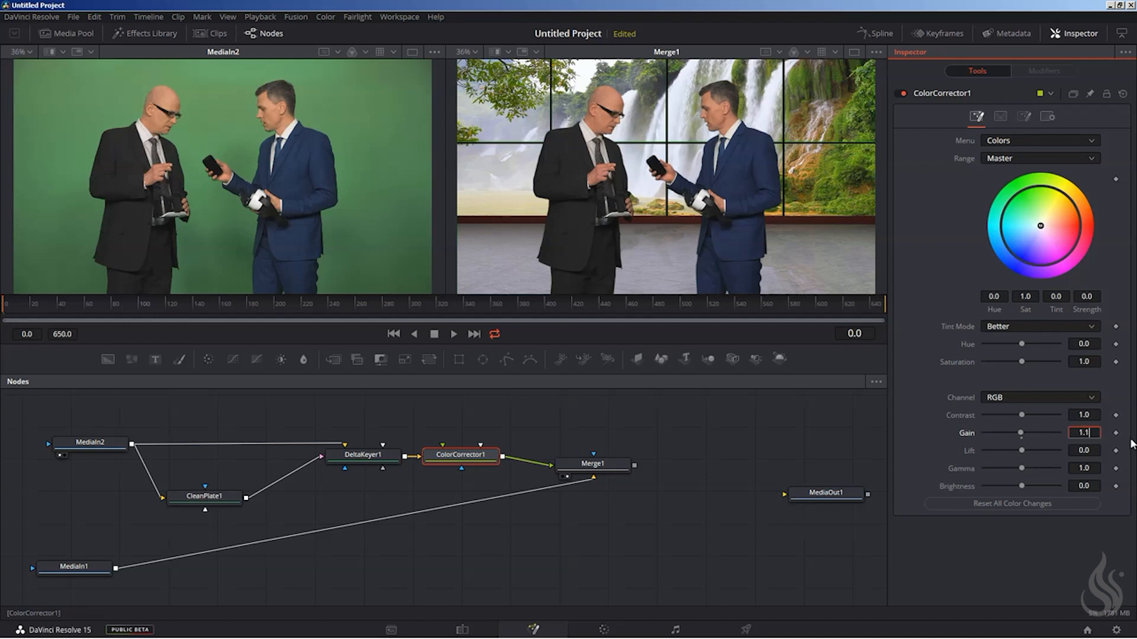
pyautogui.press('Tab')
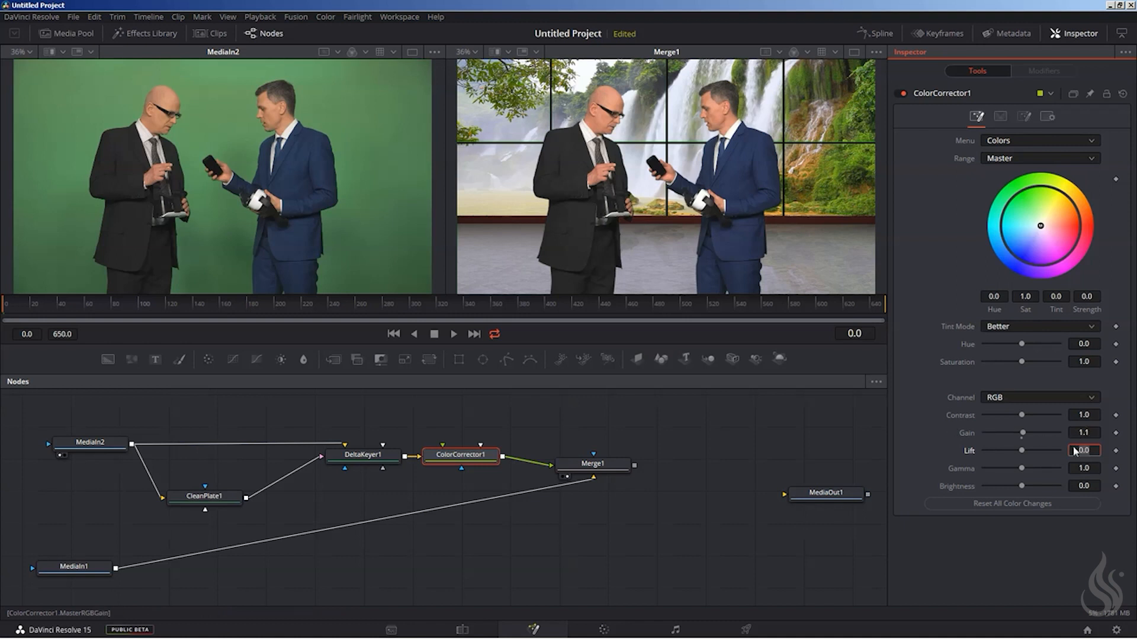
pyautogui.click(1083, 413)
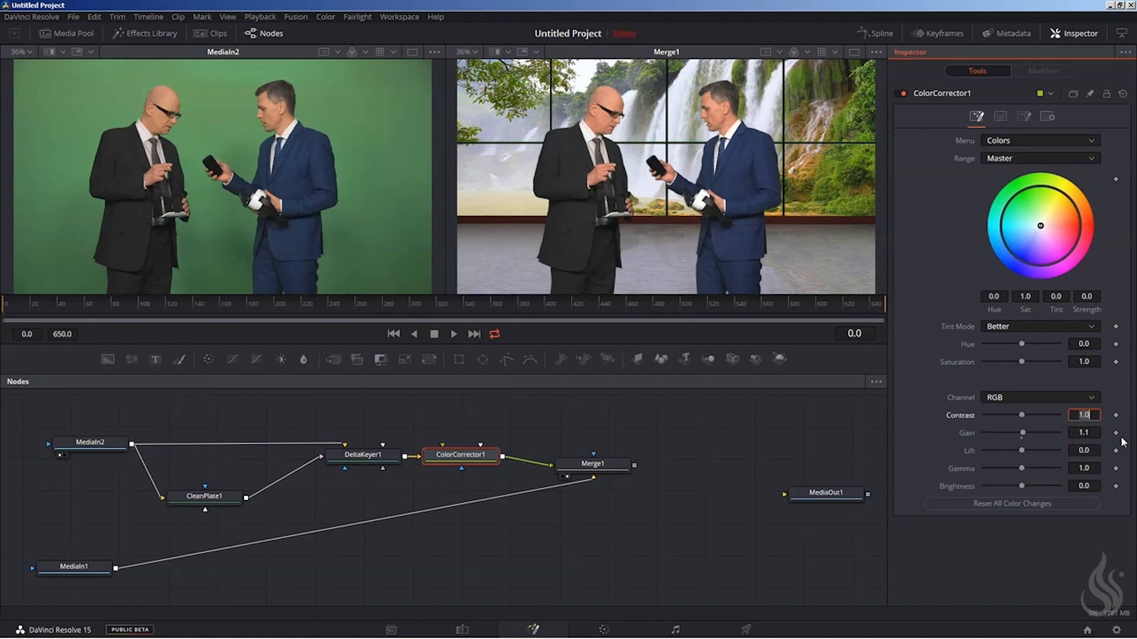
pyautogui.write('1.1')
pyautogui.press('Tab')
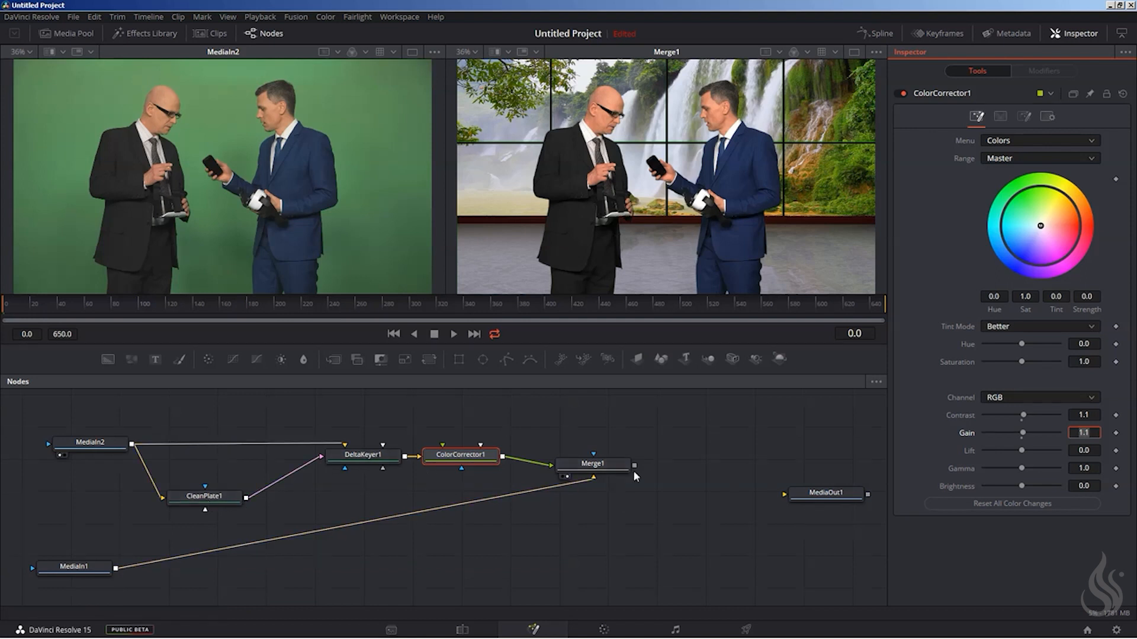
# Connect Merge1's output to MediaOut1, check the composite on the Edit page timeline, and return to the Fusion page.
pyautogui.moveTo(635, 468); pyautogui.dragTo(788, 501)
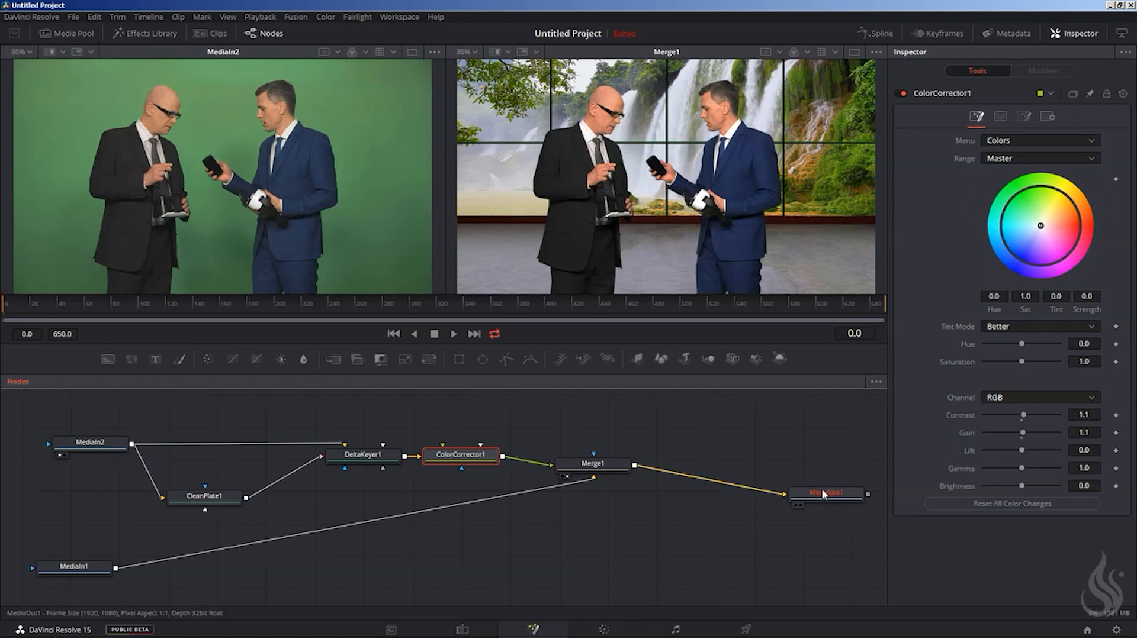
pyautogui.click(463, 630)
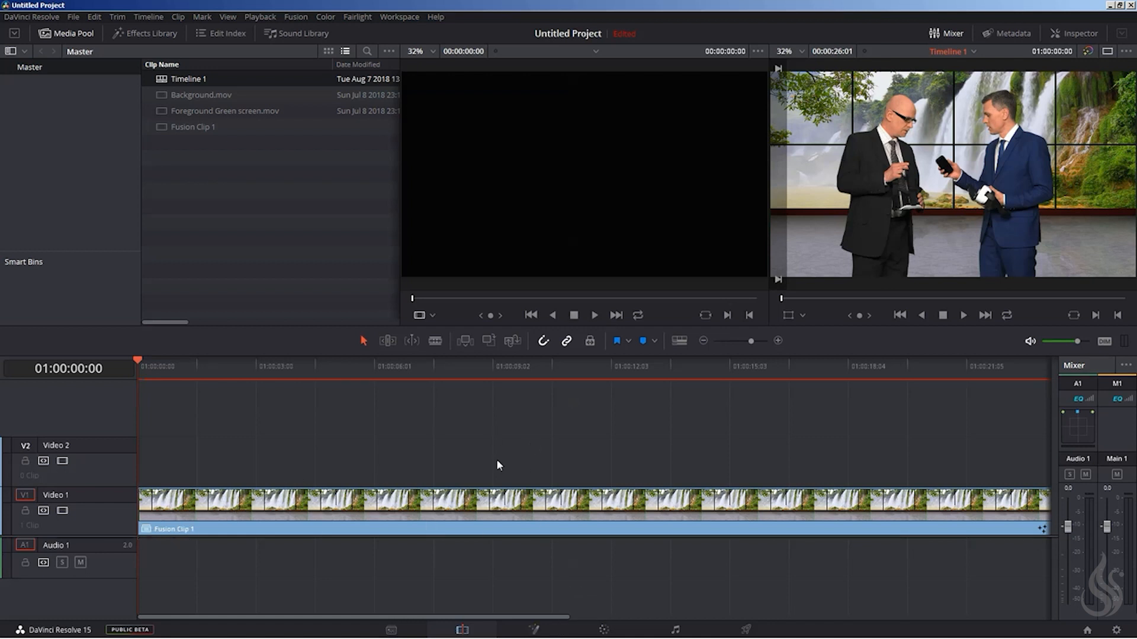
pyautogui.click(534, 631)
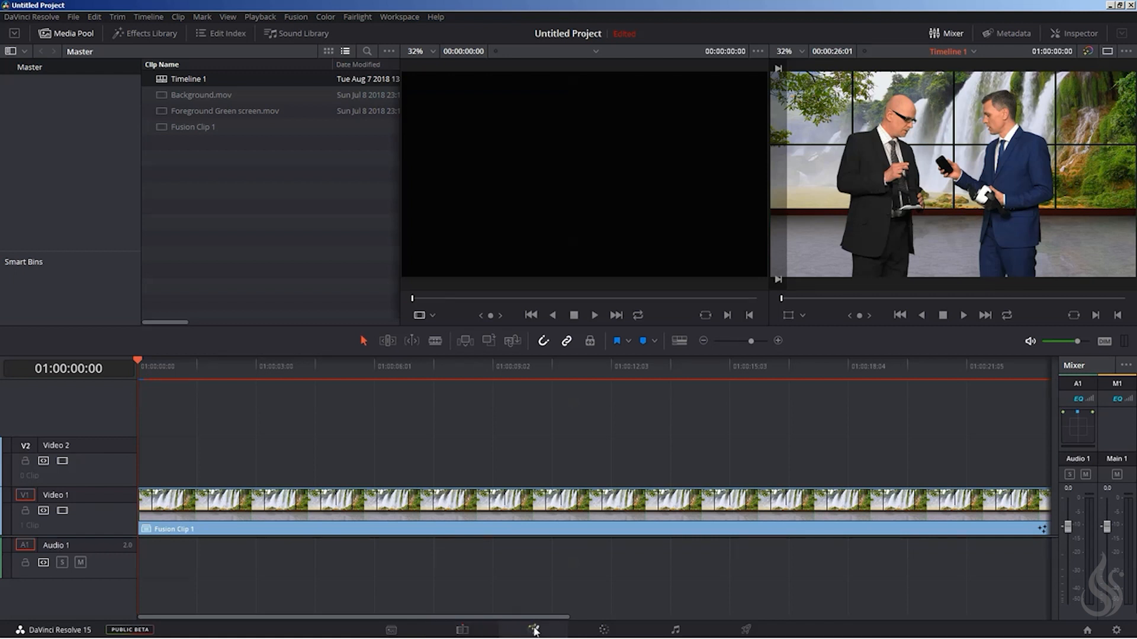